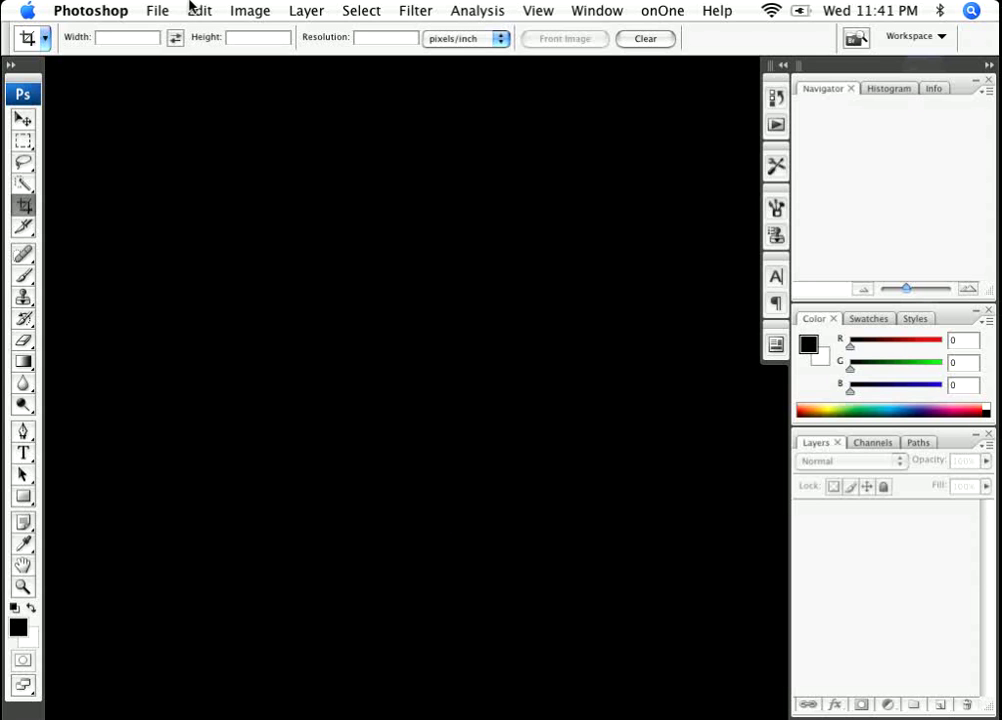
# - Set up a new 400 × 200 px, 72 ppi document named 'Rollover Test'
pyautogui.click(157, 10)
pyautogui.click(163, 35)
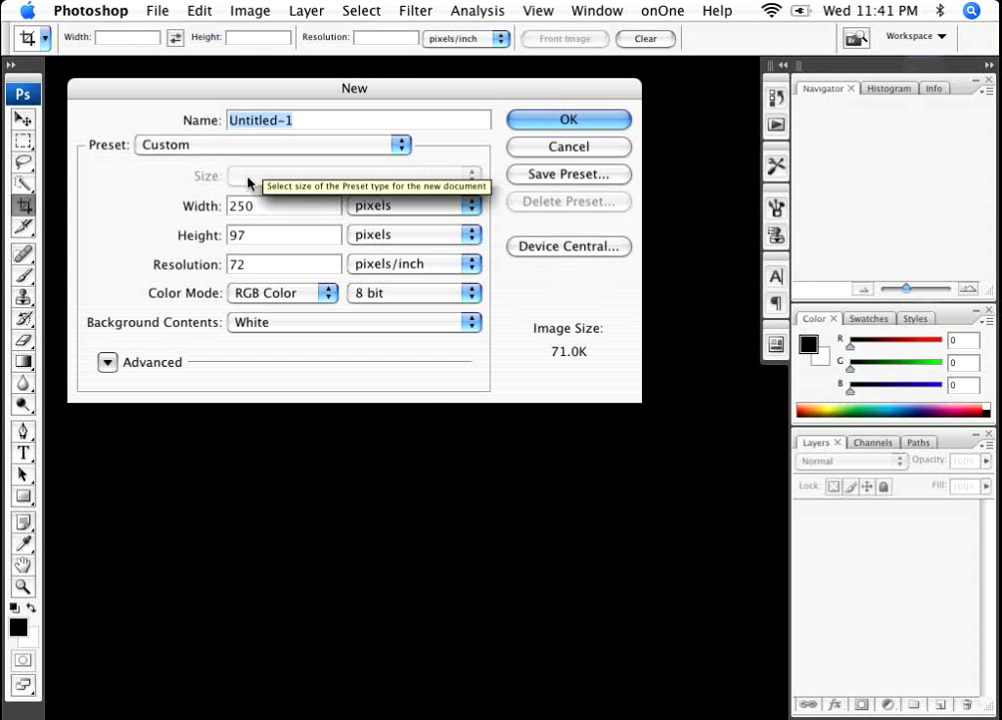
pyautogui.click(266, 204)
pyautogui.click(190, 207)
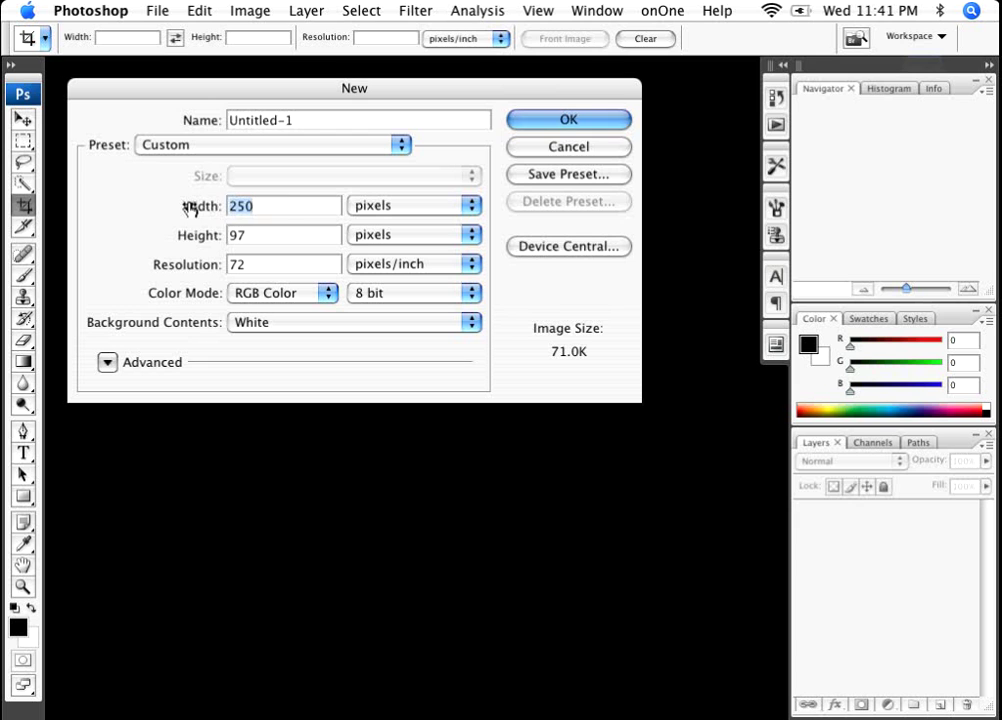
pyautogui.write('400')
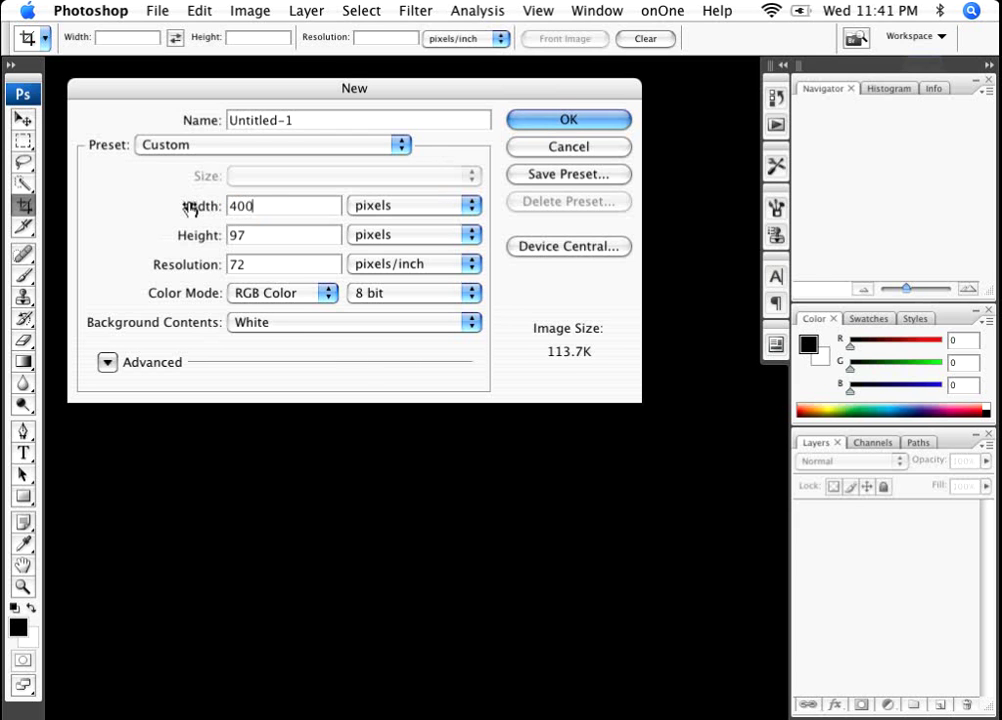
pyautogui.press('Tab')
pyautogui.write('200')
pyautogui.press('Tab')
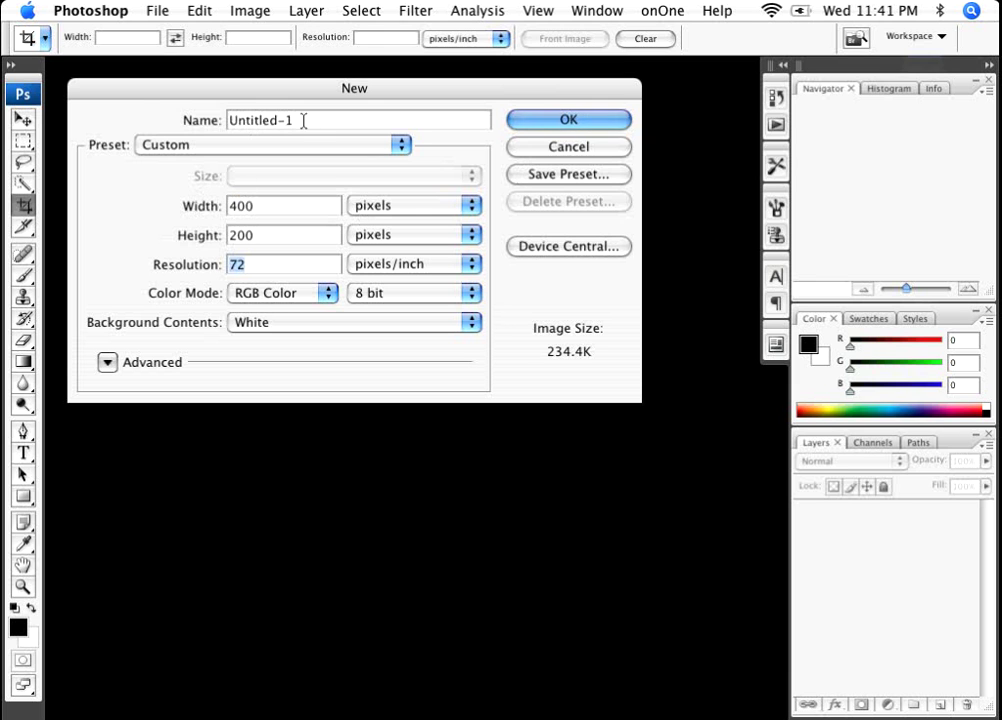
pyautogui.moveTo(302, 118); pyautogui.dragTo(143, 112)
pyautogui.write('Rollo')
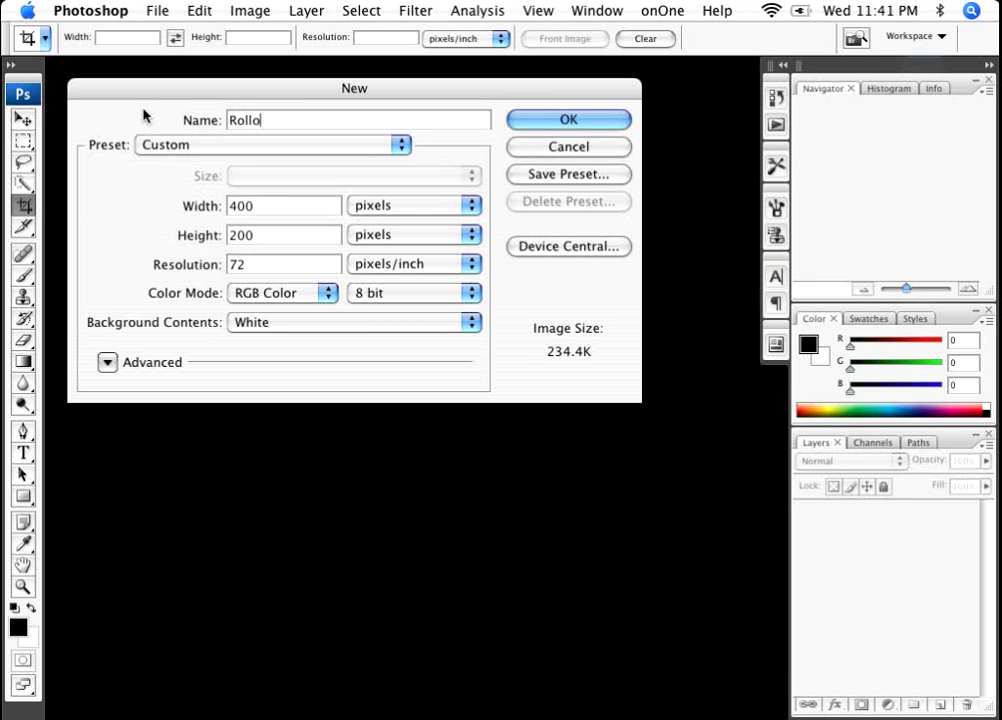
pyautogui.write('ver TEs')
pyautogui.press('BackSpace')
pyautogui.press('BackSpace')
# - Finish the 'Rollover Test' name, create the document, and add a black Solid Color fill layer
pyautogui.write('est')
pyautogui.click(548, 119)
pyautogui.click(889, 705)
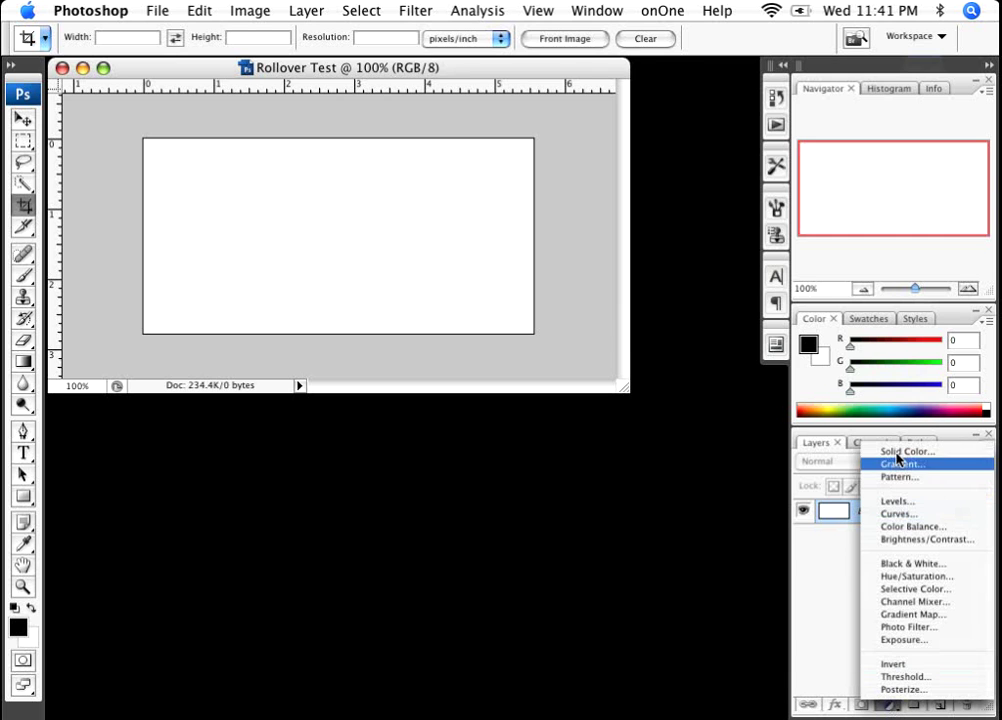
pyautogui.click(905, 451)
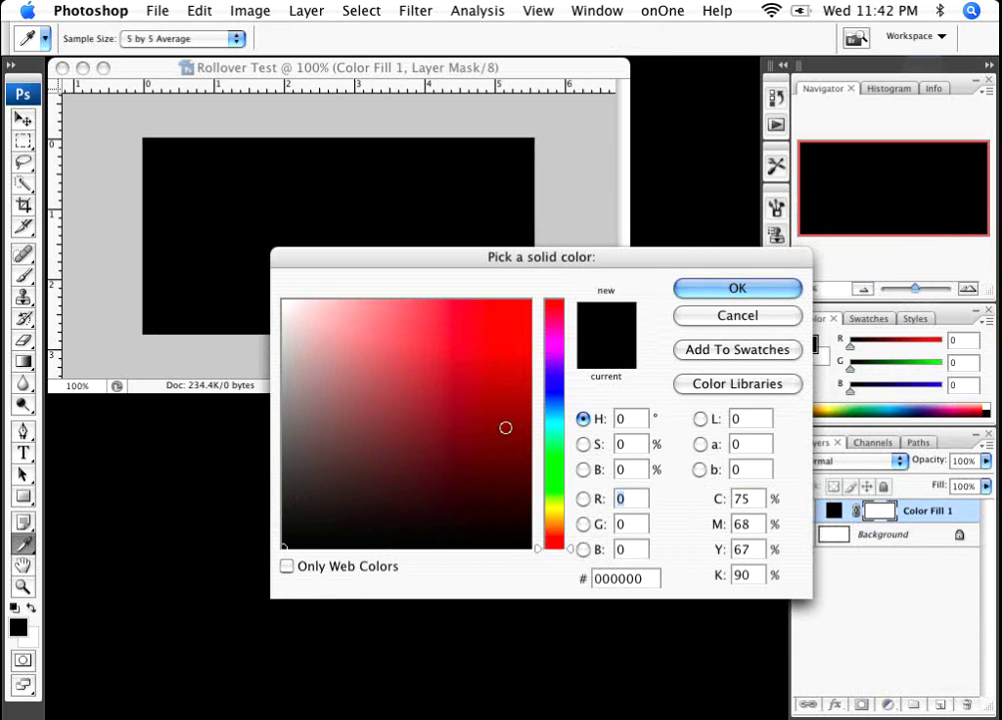
pyautogui.click(786, 293)
pyautogui.press('c')
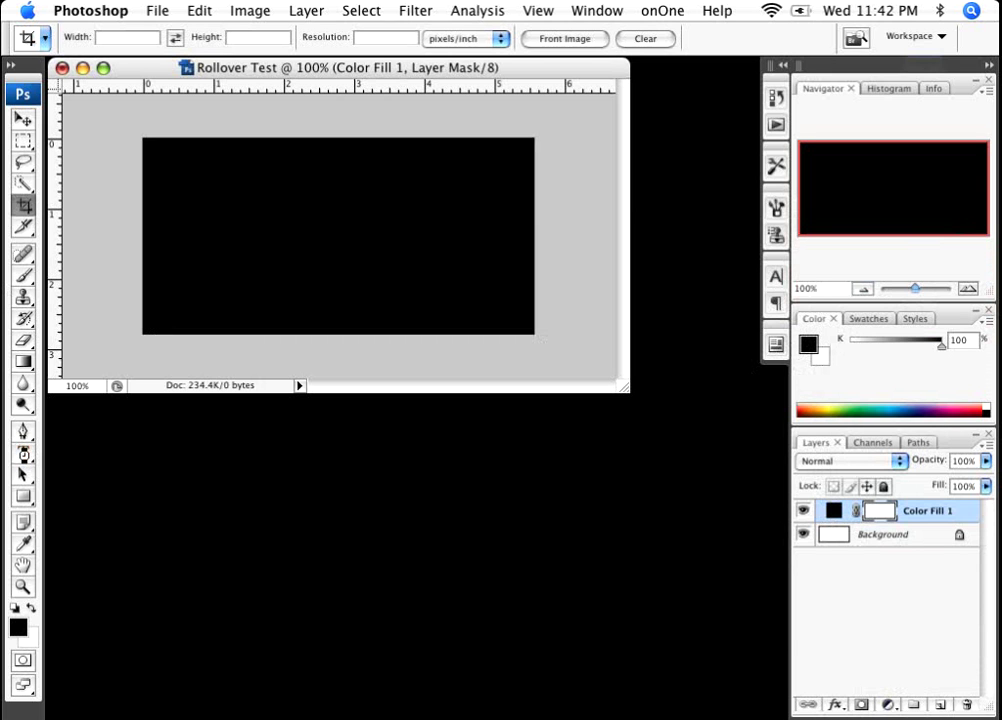
# - Set the Type tool to near-white #fcfafa, left-aligned Bank Gothic Light text
pyautogui.click(24, 455)
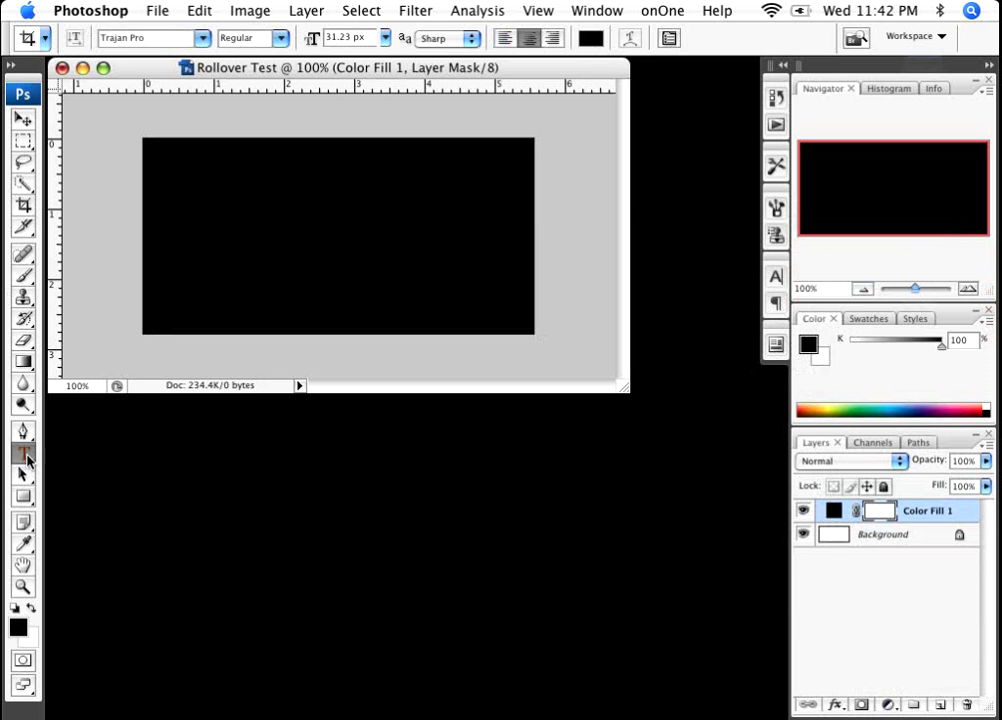
pyautogui.click(590, 38)
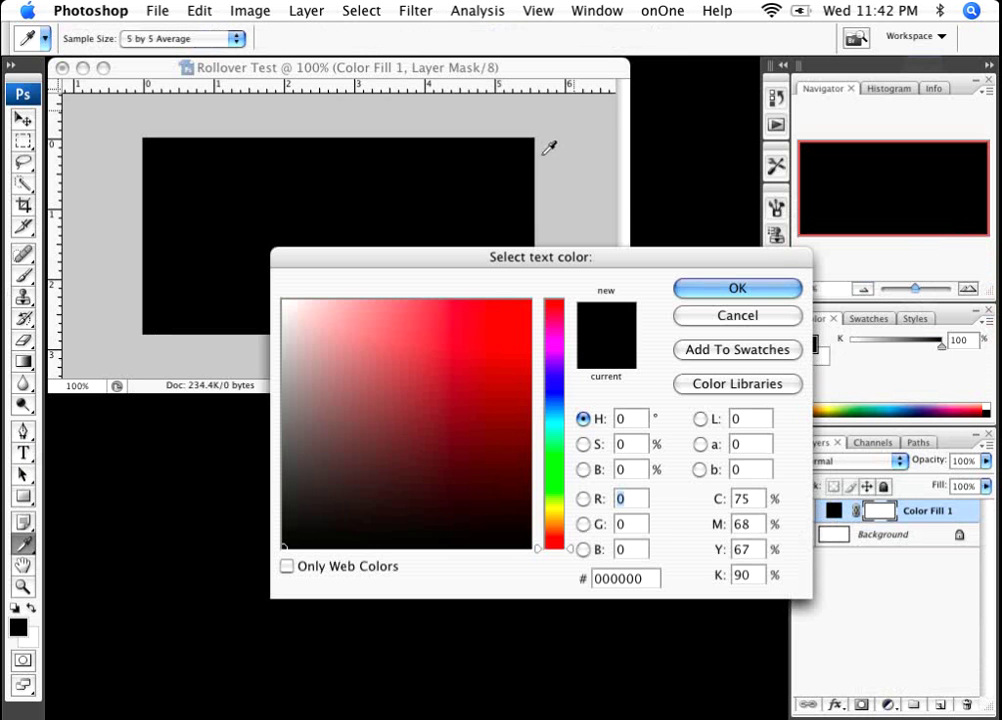
pyautogui.click(285, 302)
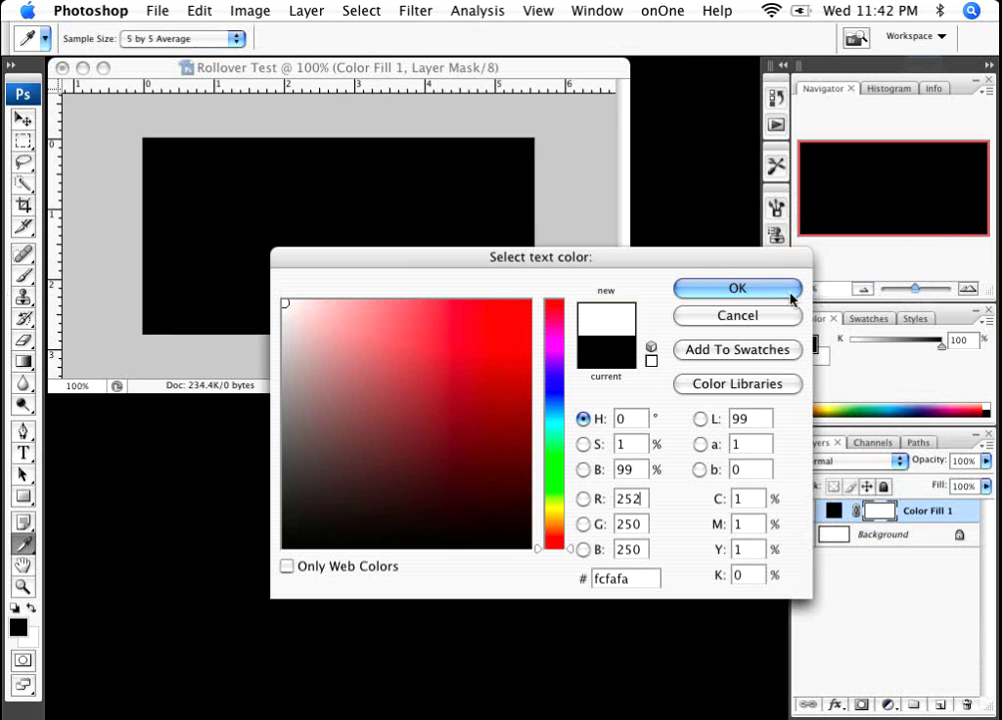
pyautogui.click(745, 290)
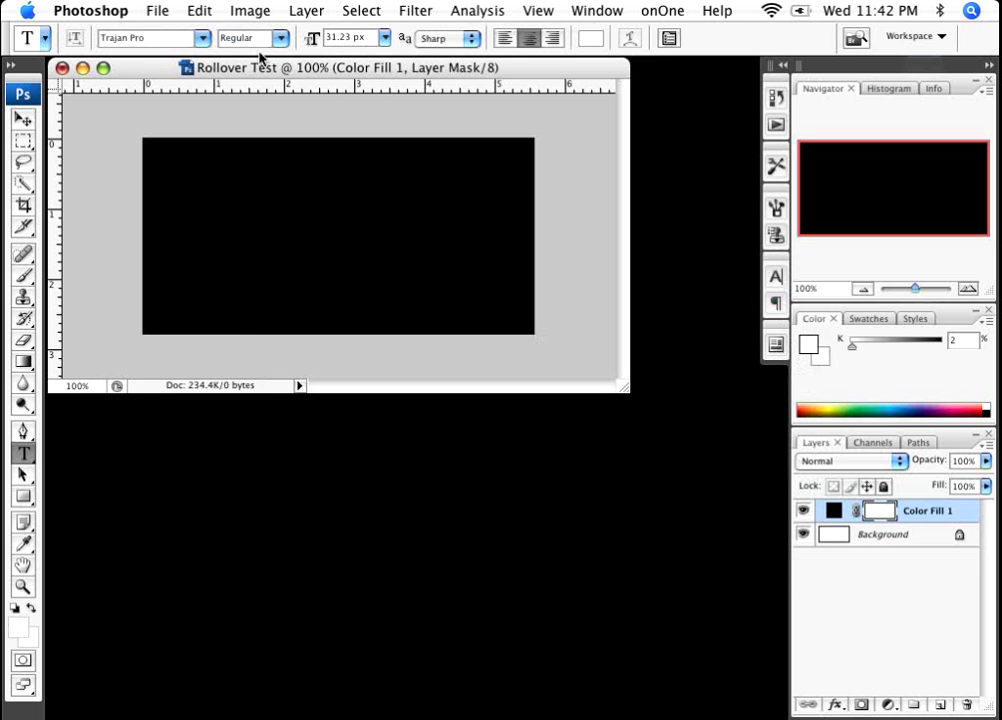
pyautogui.click(505, 38)
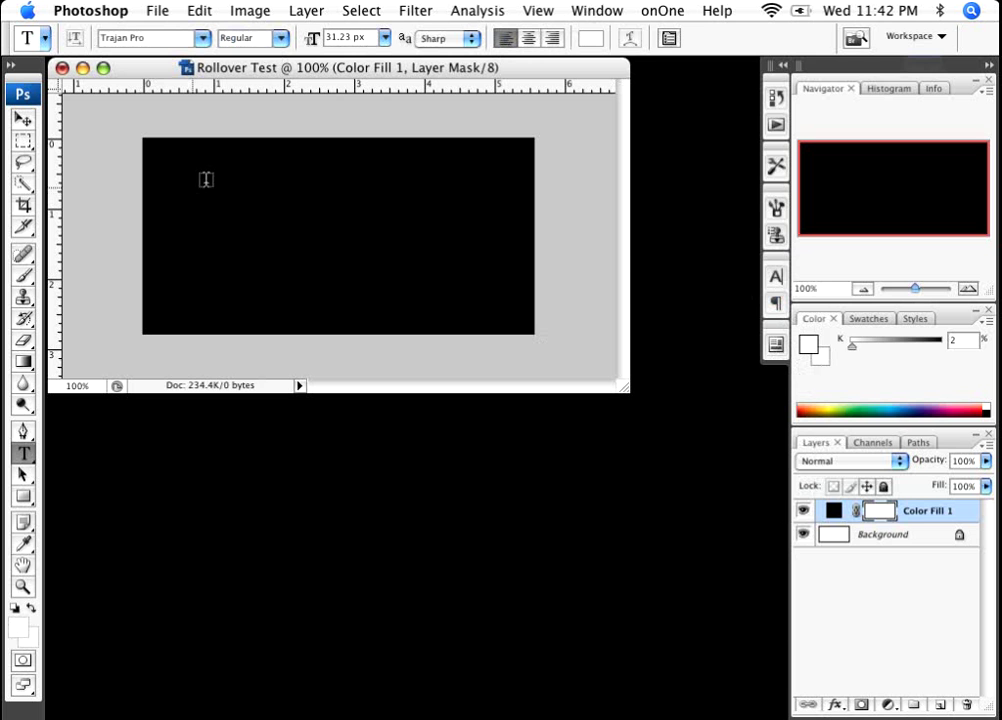
pyautogui.click(202, 45)
pyautogui.scroll(15, 226, 78)
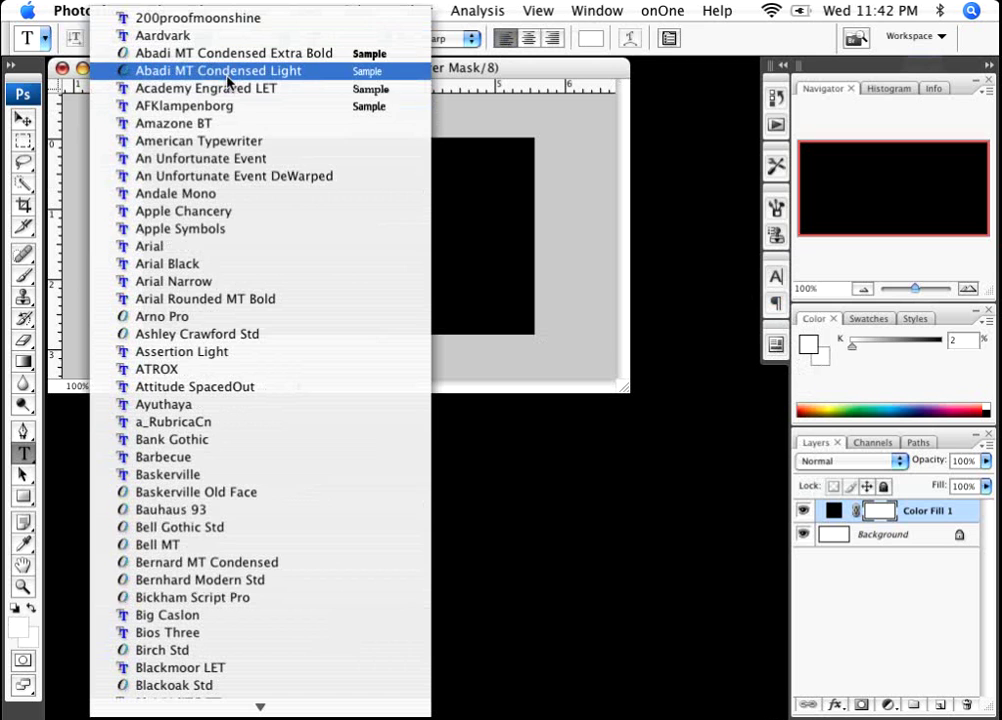
pyautogui.scroll(-5, 217, 318)
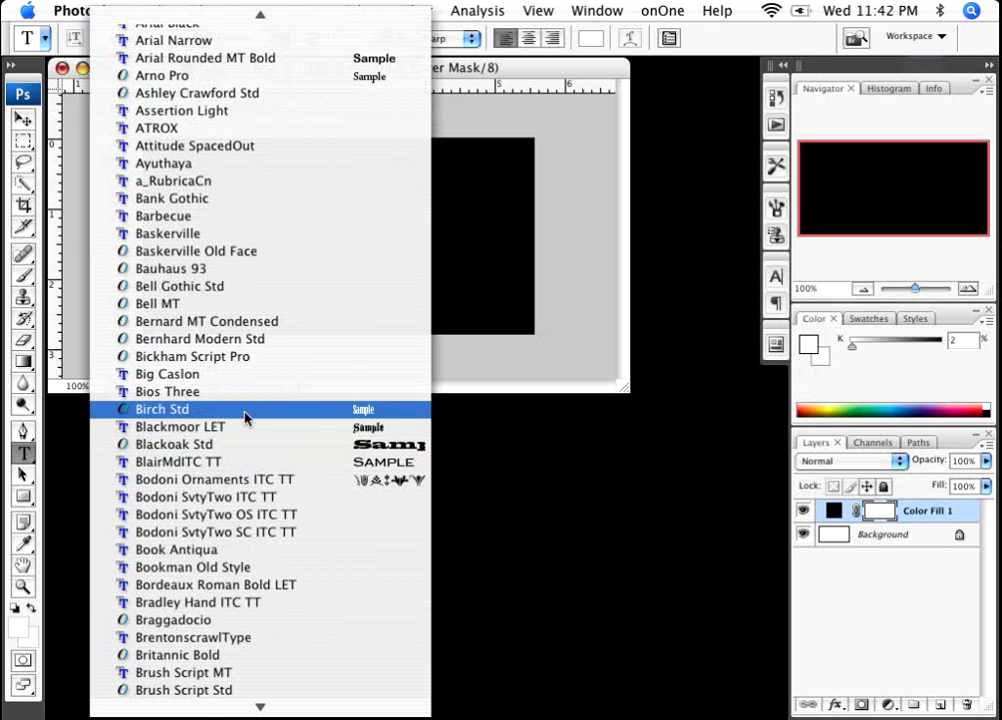
pyautogui.click(185, 199)
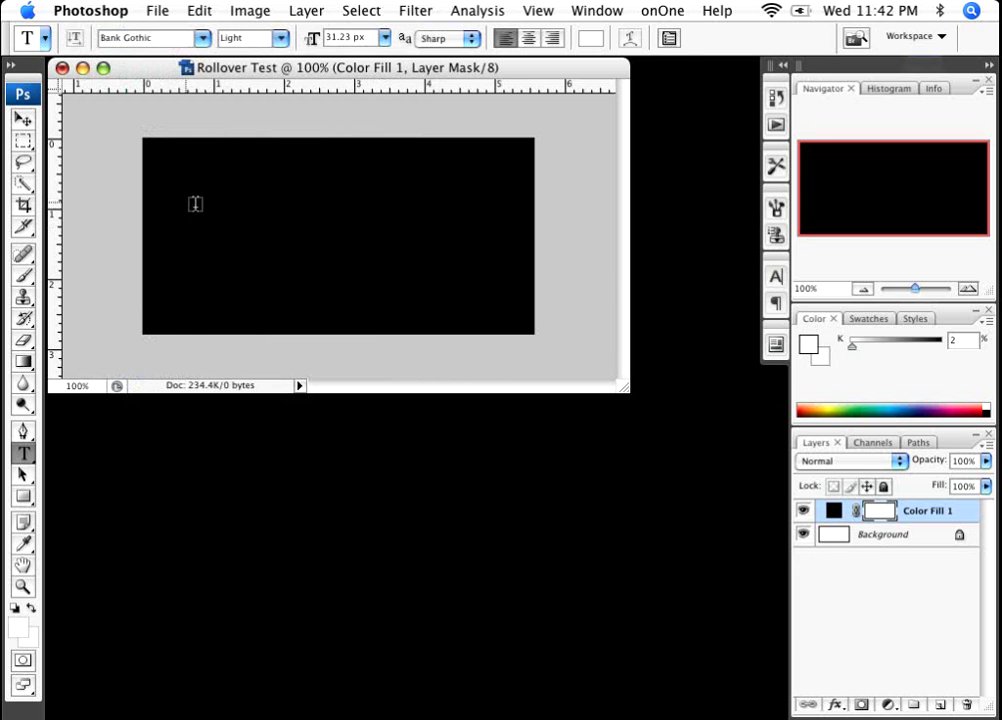
# - Type 'About Me | Contact Us |' near the left side of the black banner
pyautogui.click(184, 199)
pyautogui.write('About ')
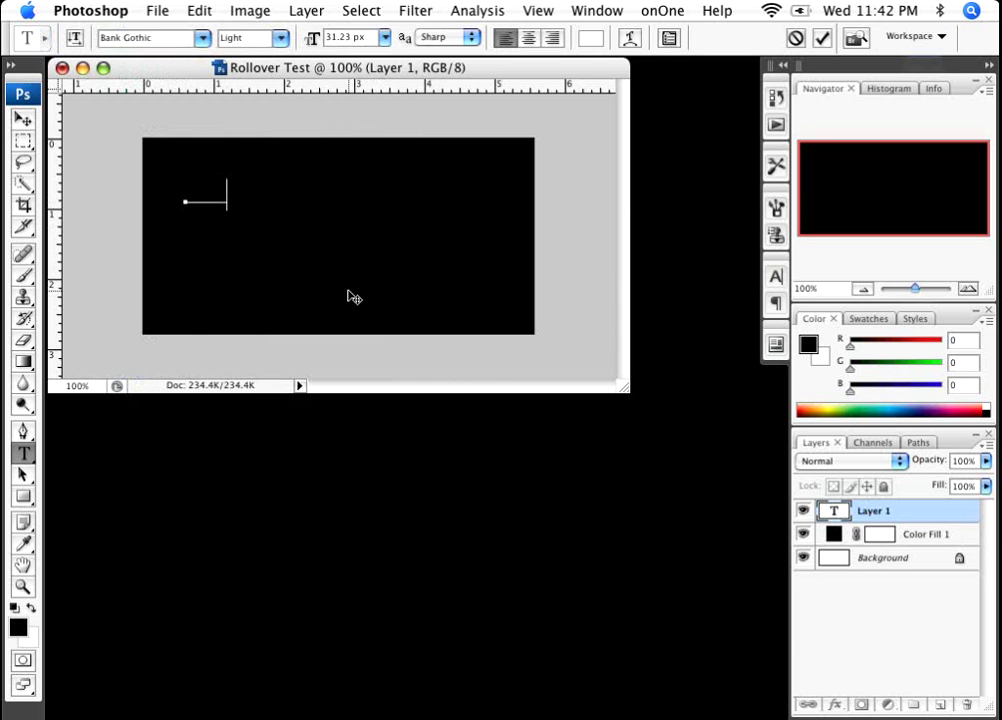
pyautogui.write('Me')
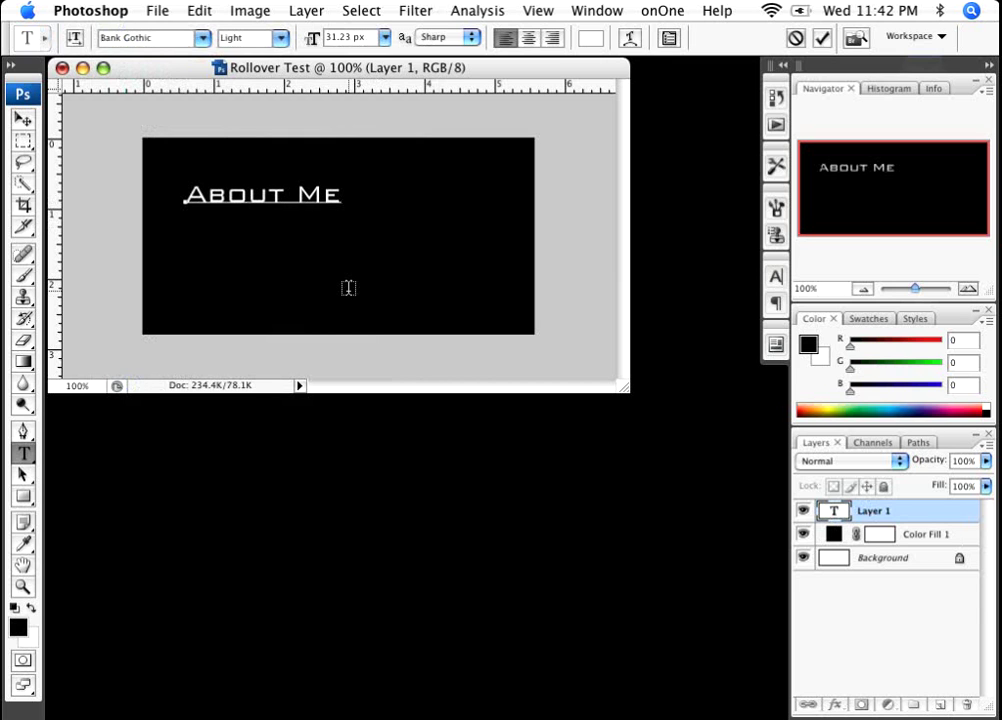
pyautogui.write(' |')
pyautogui.write('Contact')
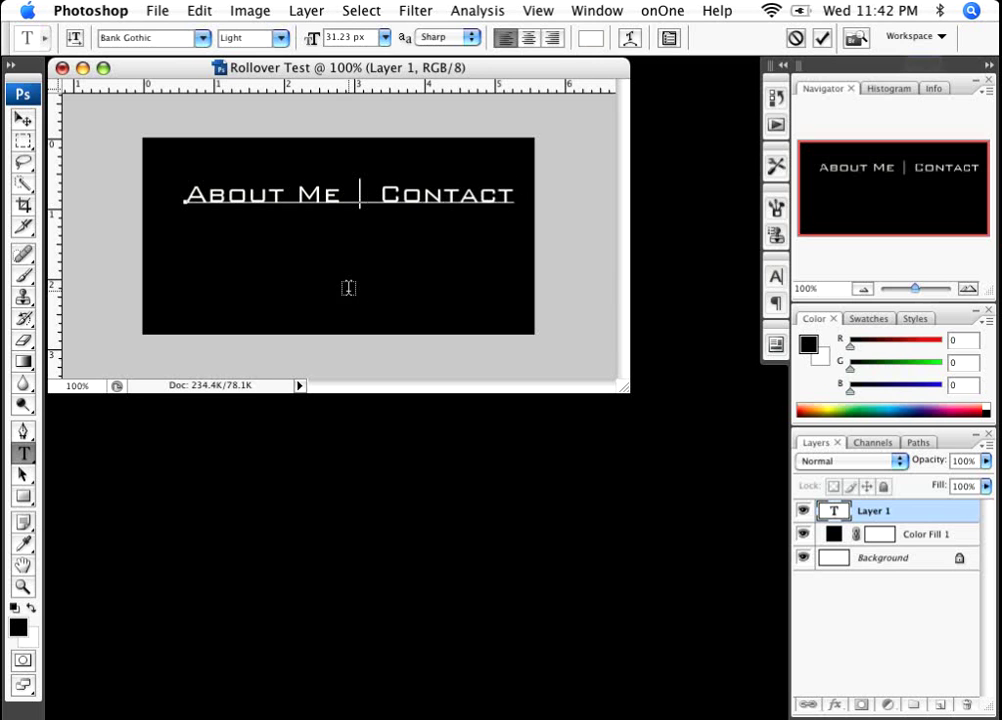
pyautogui.write(' Us')
pyautogui.write(' |')
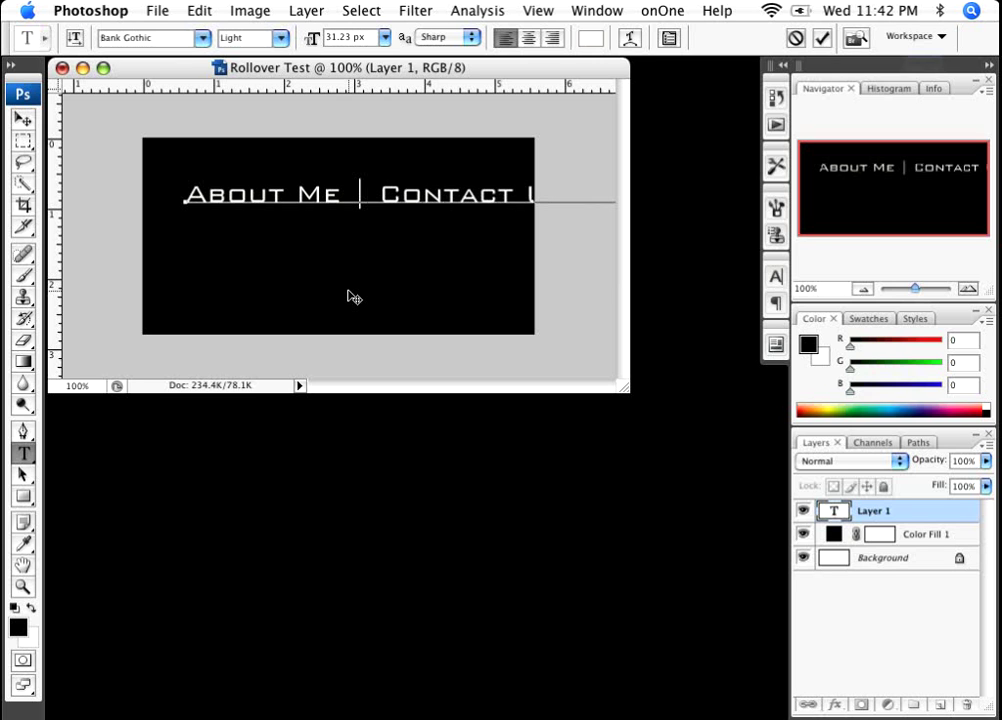
# - Shrink the menu text to 23.23 px, move it to the banner's top, and commit it
pyautogui.press('super+a')
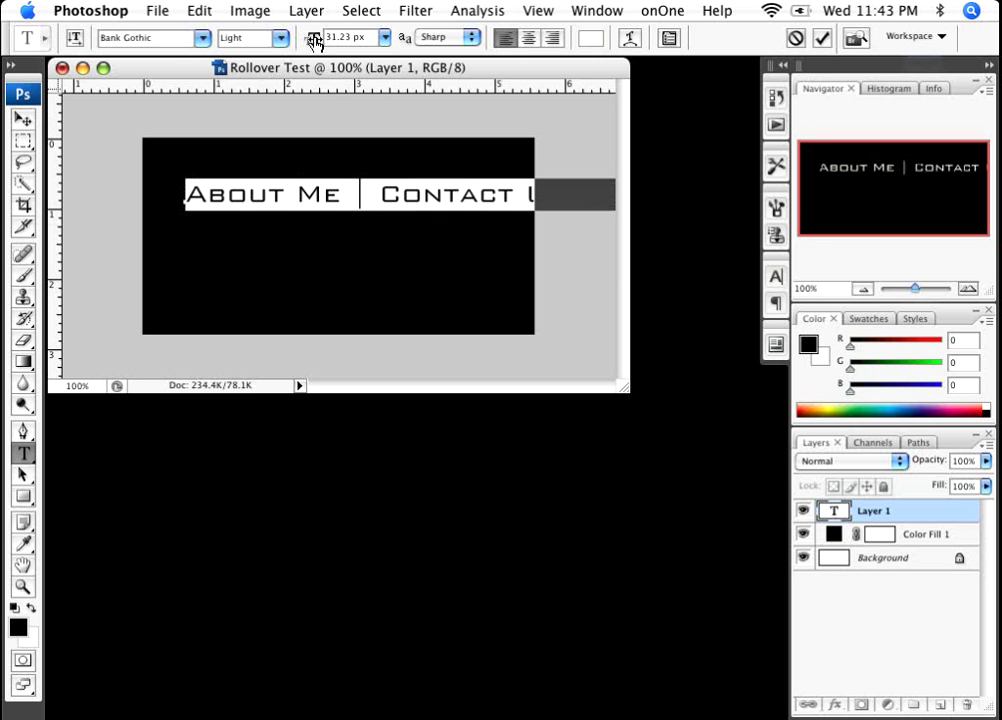
pyautogui.moveTo(315, 42); pyautogui.dragTo(307, 45)
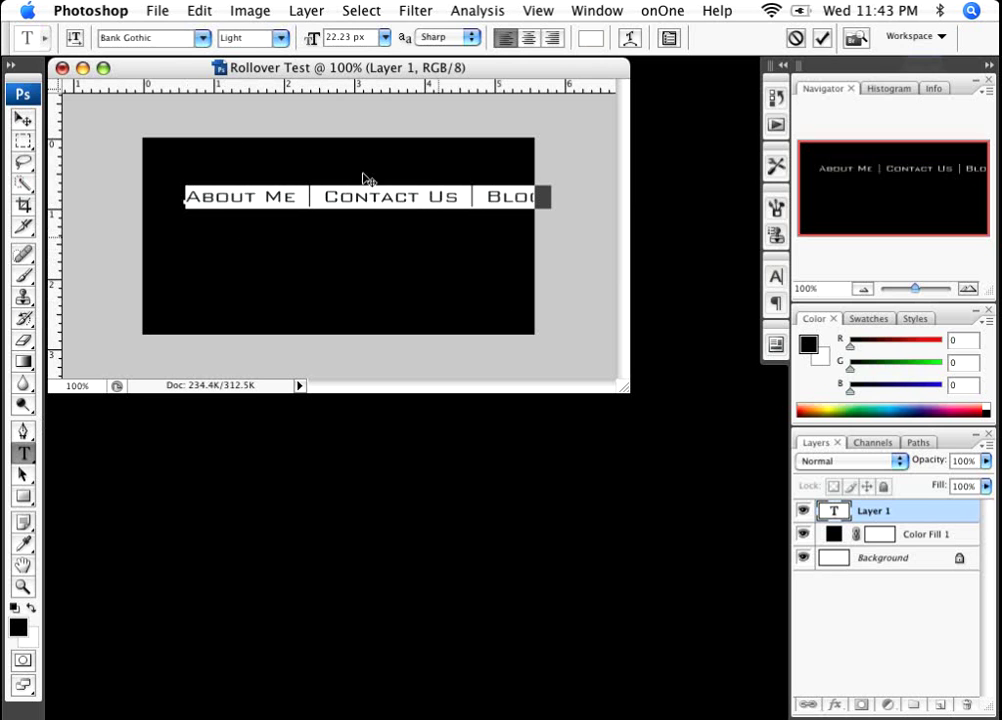
pyautogui.moveTo(476, 329); pyautogui.dragTo(457, 301)
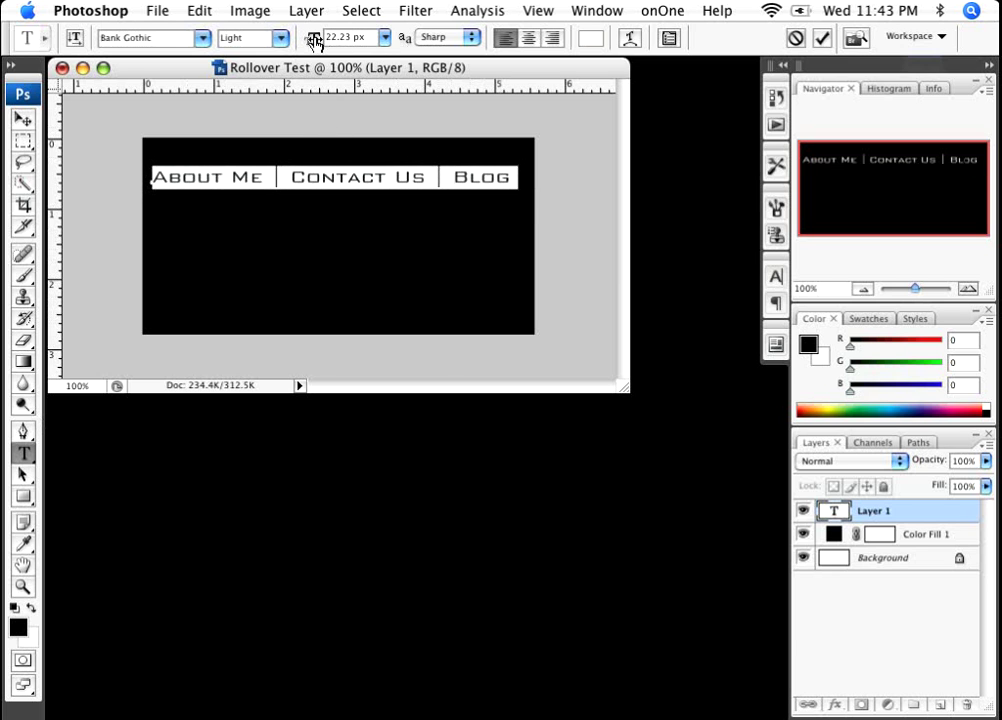
pyautogui.moveTo(315, 41); pyautogui.dragTo(316, 42)
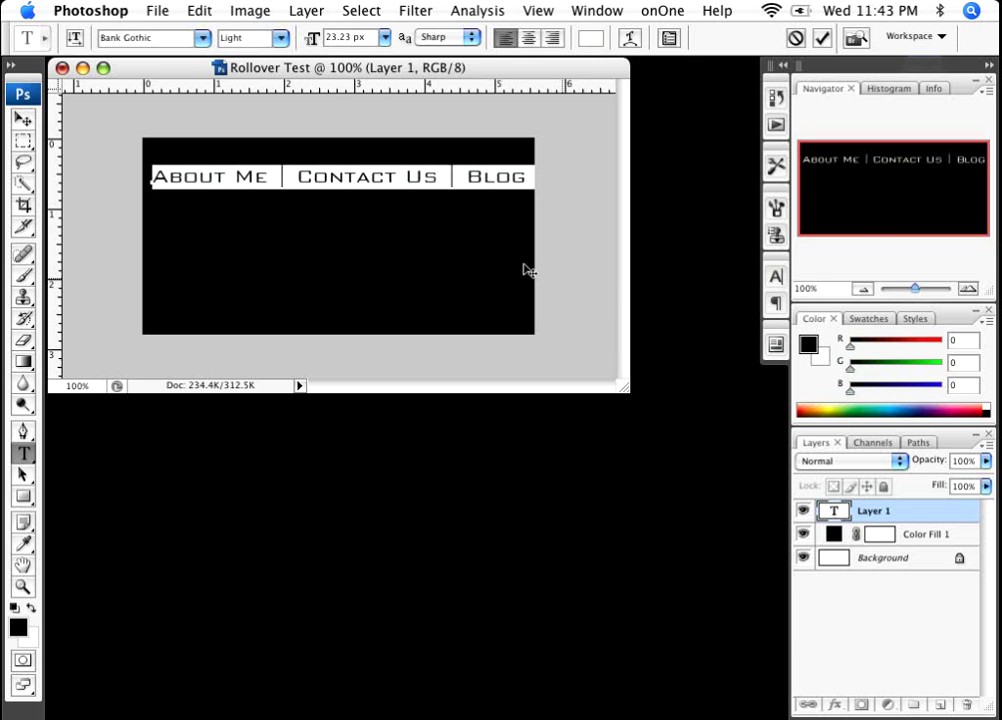
pyautogui.press('Left')
pyautogui.press('Left')
pyautogui.press('Left')
pyautogui.press('Up')
pyautogui.press('Up')
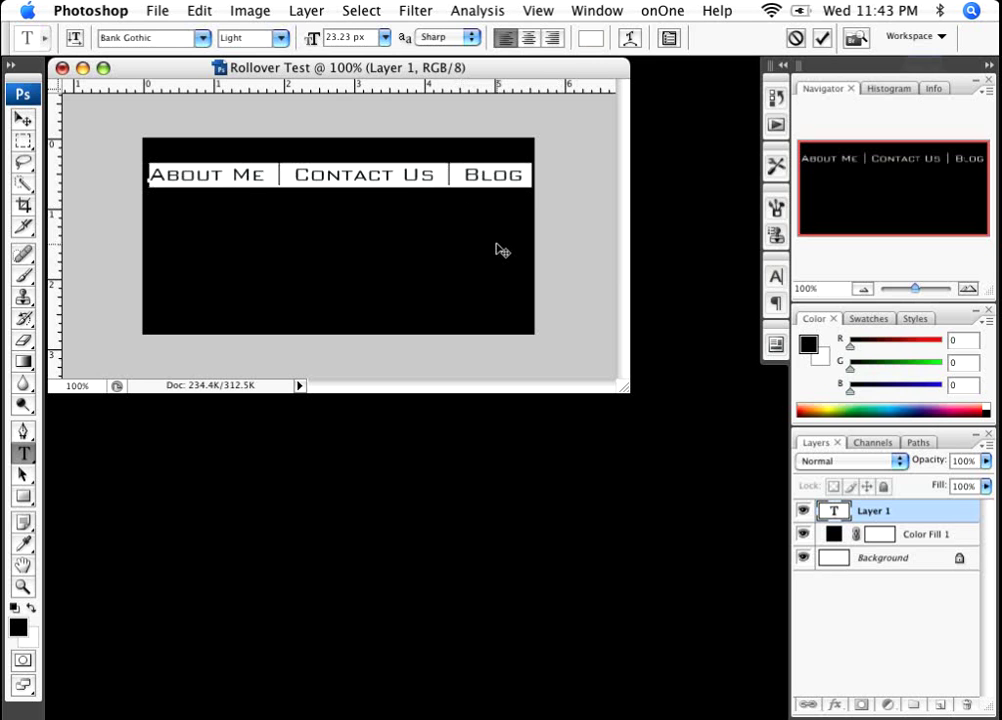
pyautogui.press('super+Return')
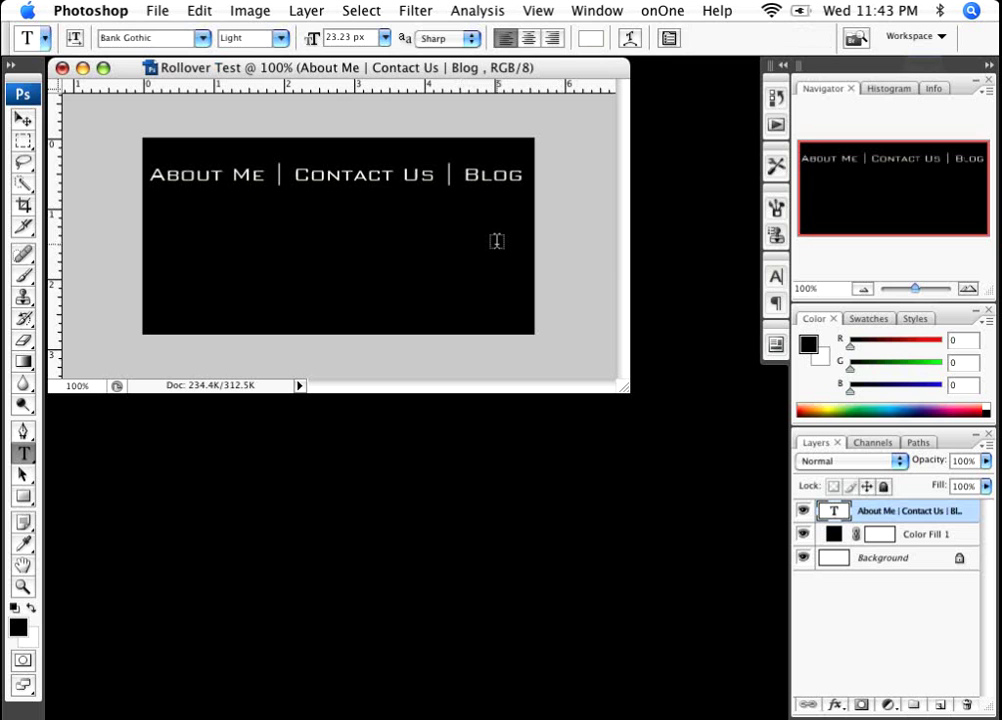
# - Draw slices around the About Me and Contact Us labels with the Slice Tool
pyautogui.click(26, 228)
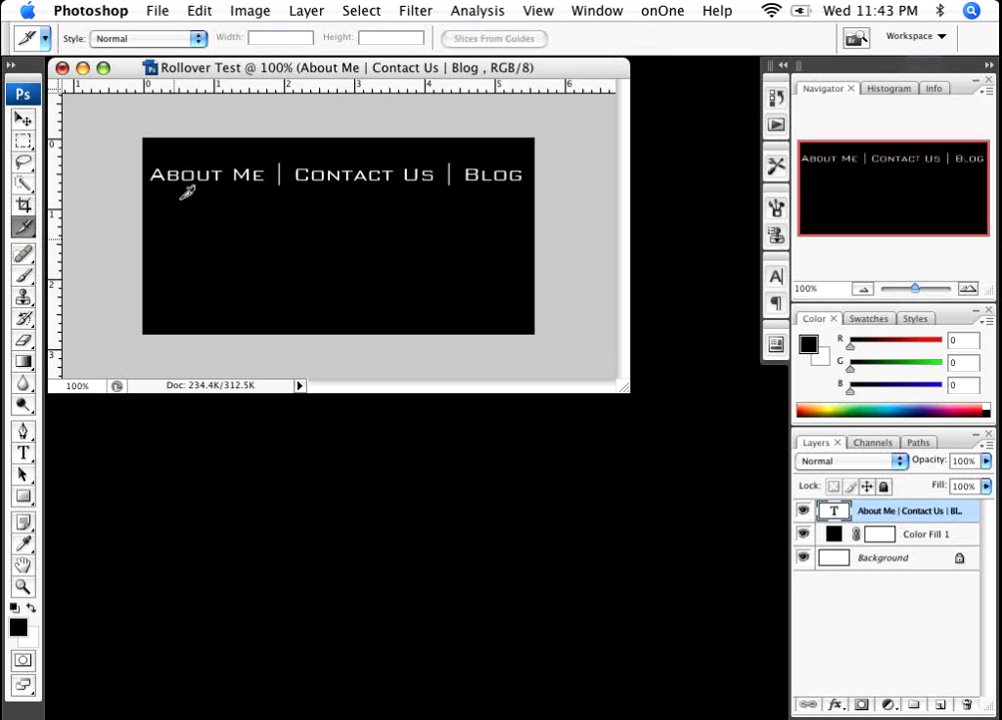
pyautogui.moveTo(133, 134); pyautogui.dragTo(291, 206)
pyautogui.moveTo(293, 130); pyautogui.dragTo(553, 209)
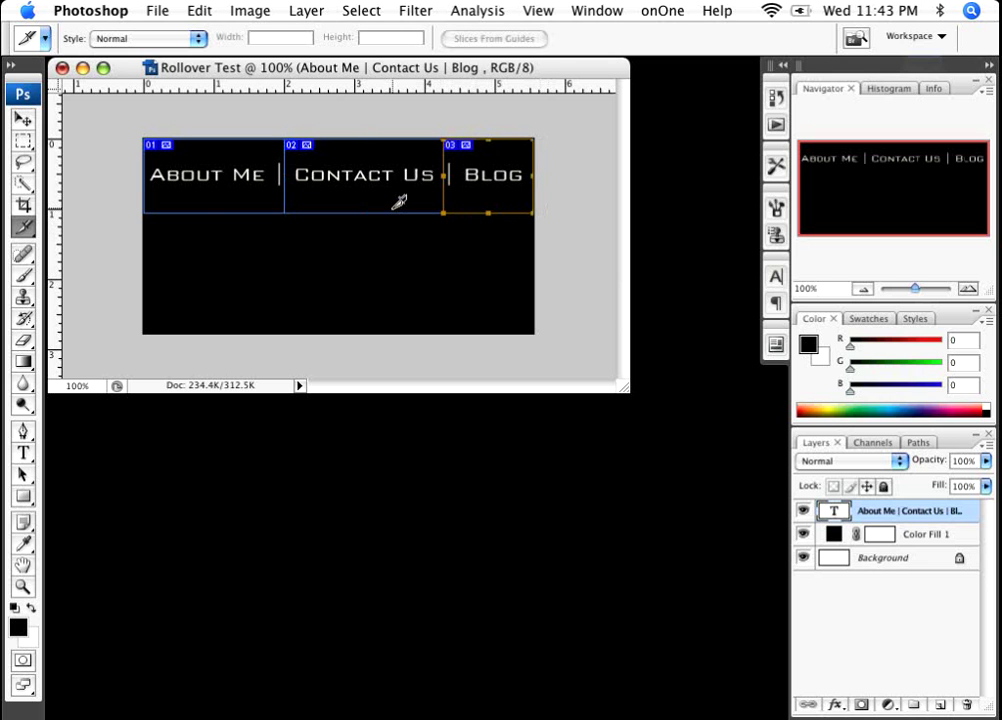
# - Select each existing slice in turn: Contact Us, About Me, Blog and the lower auto slice
pyautogui.click(26, 231)
pyautogui.click(103, 240)
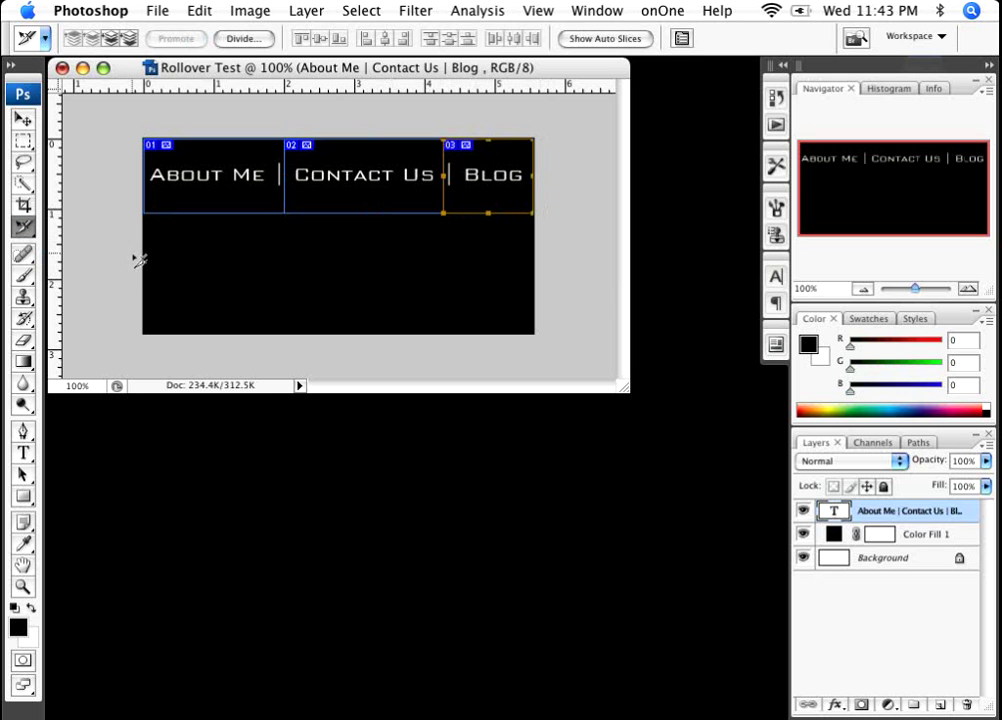
pyautogui.click(416, 207)
pyautogui.click(218, 206)
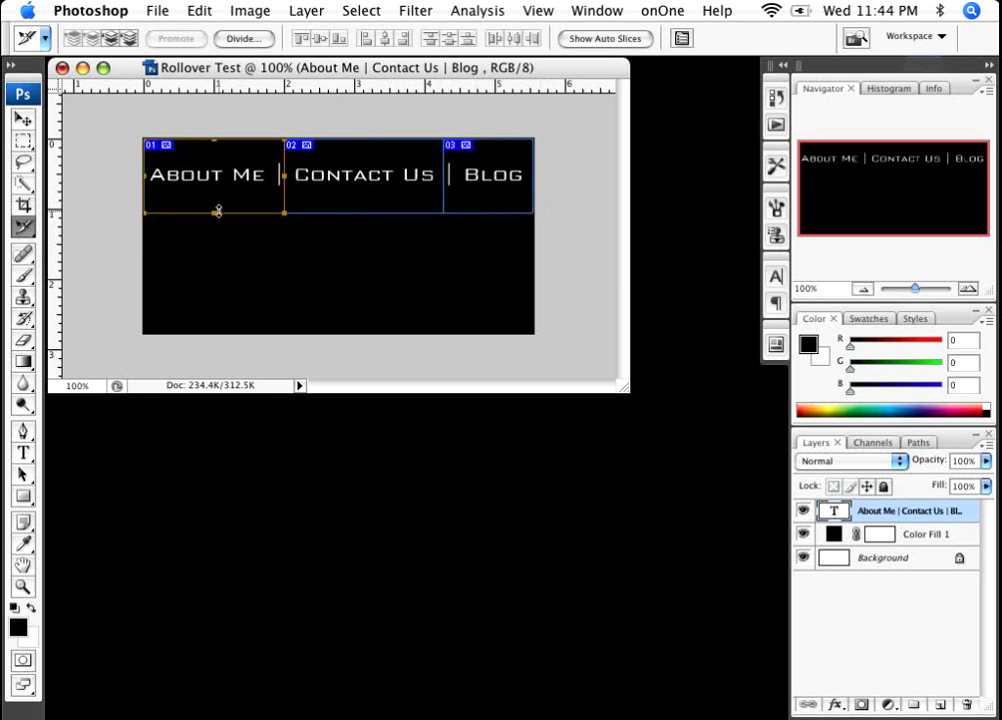
pyautogui.click(364, 212)
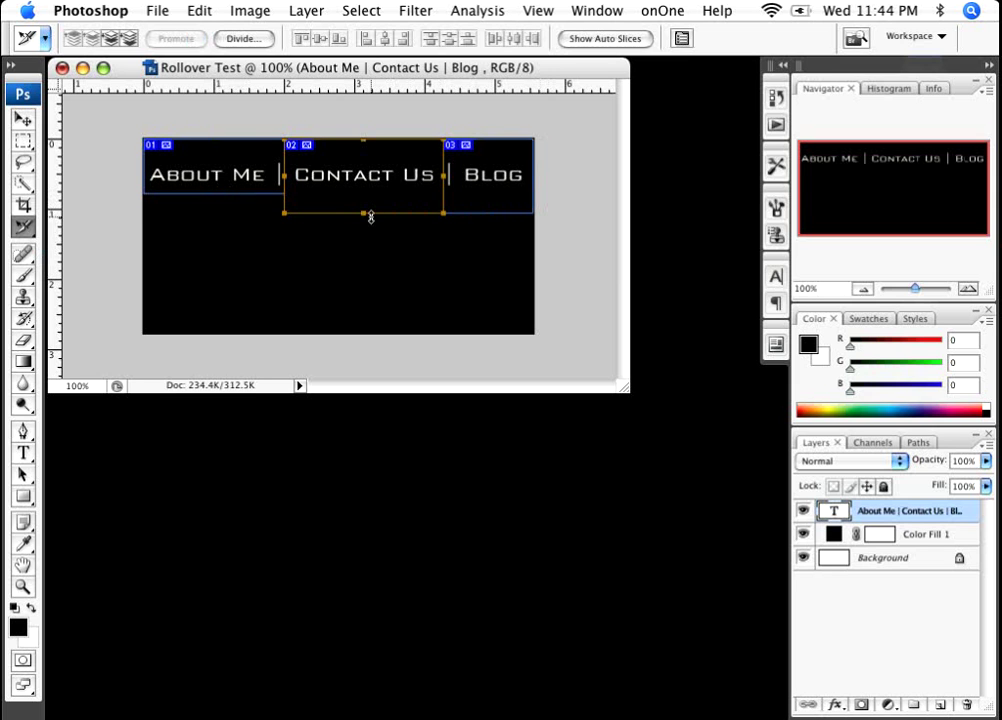
pyautogui.click(470, 210)
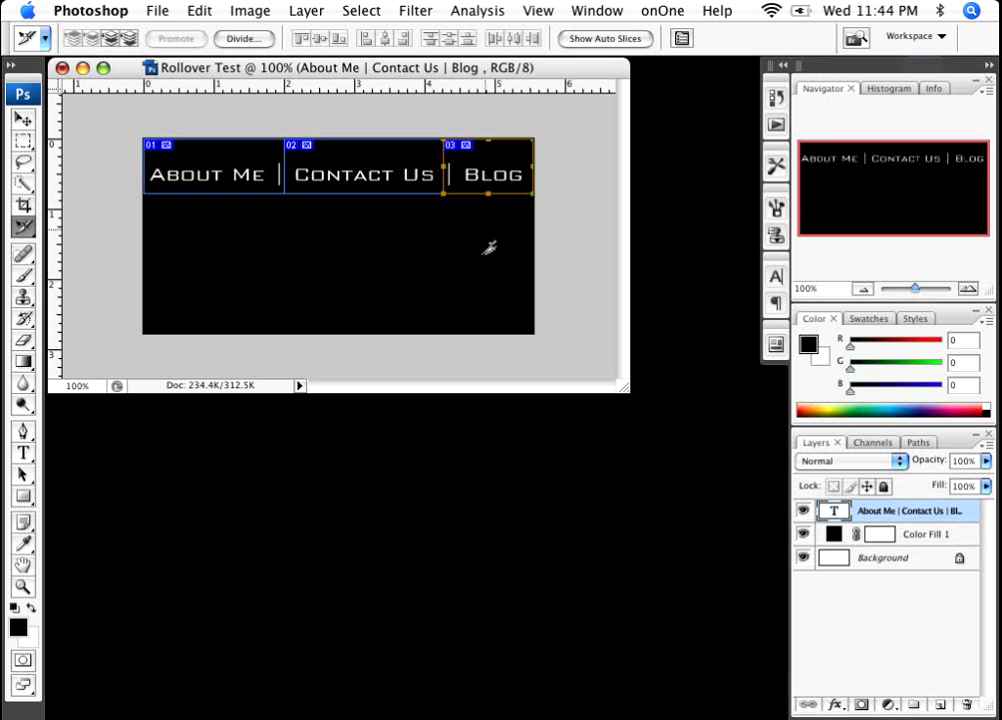
pyautogui.click(495, 242)
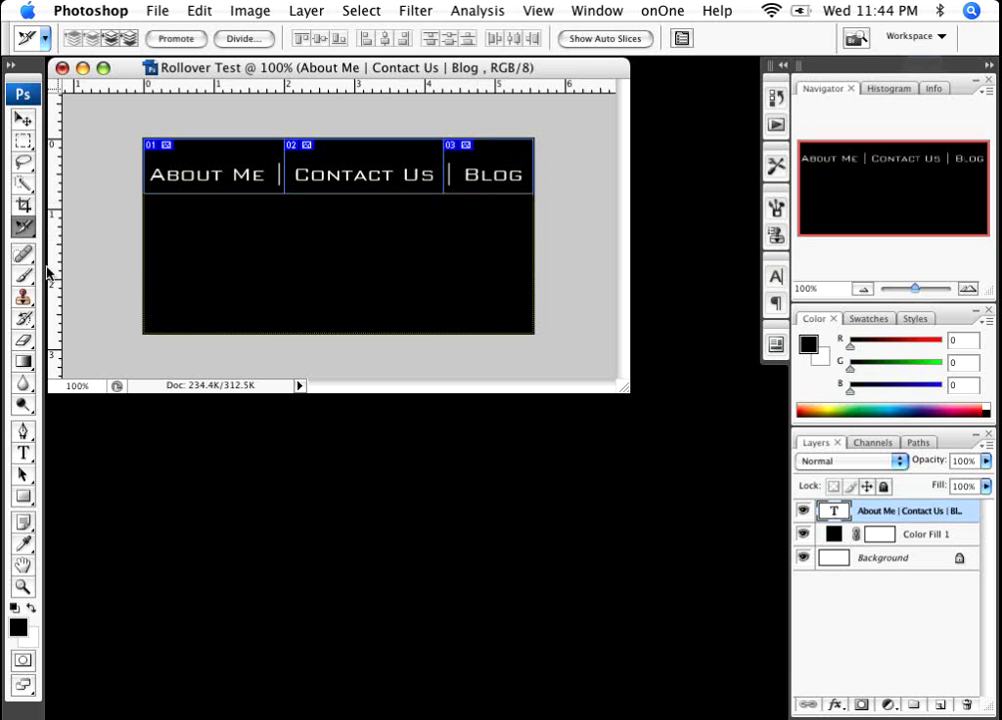
# - Draw a new slice over the black area below the nav bar
pyautogui.click(23, 226)
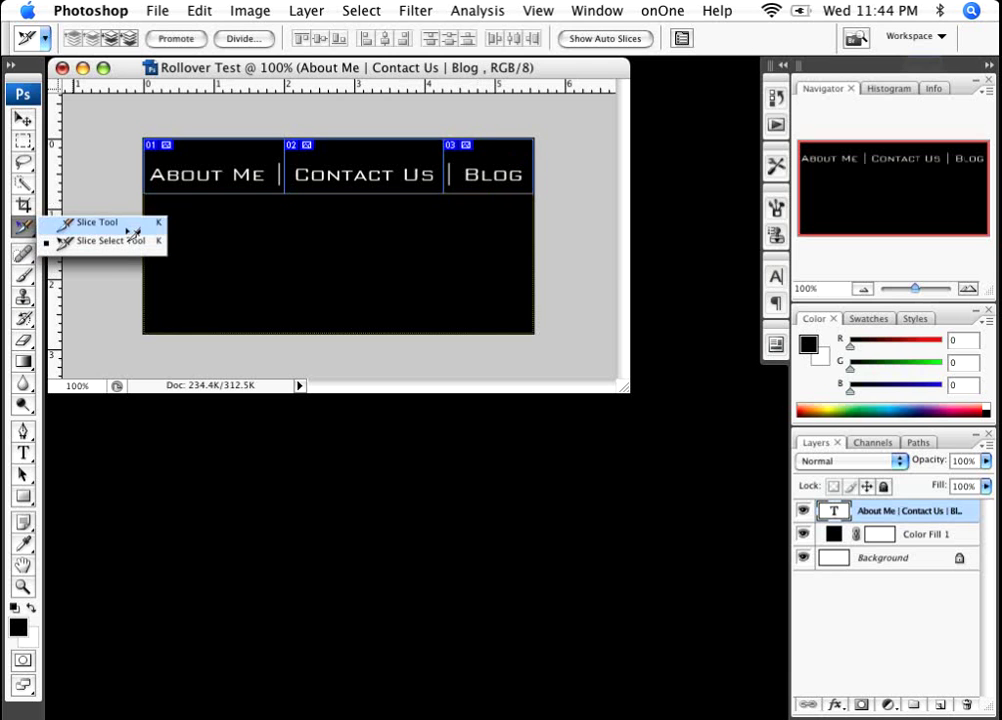
pyautogui.click(128, 228)
pyautogui.moveTo(145, 192); pyautogui.dragTo(546, 324)
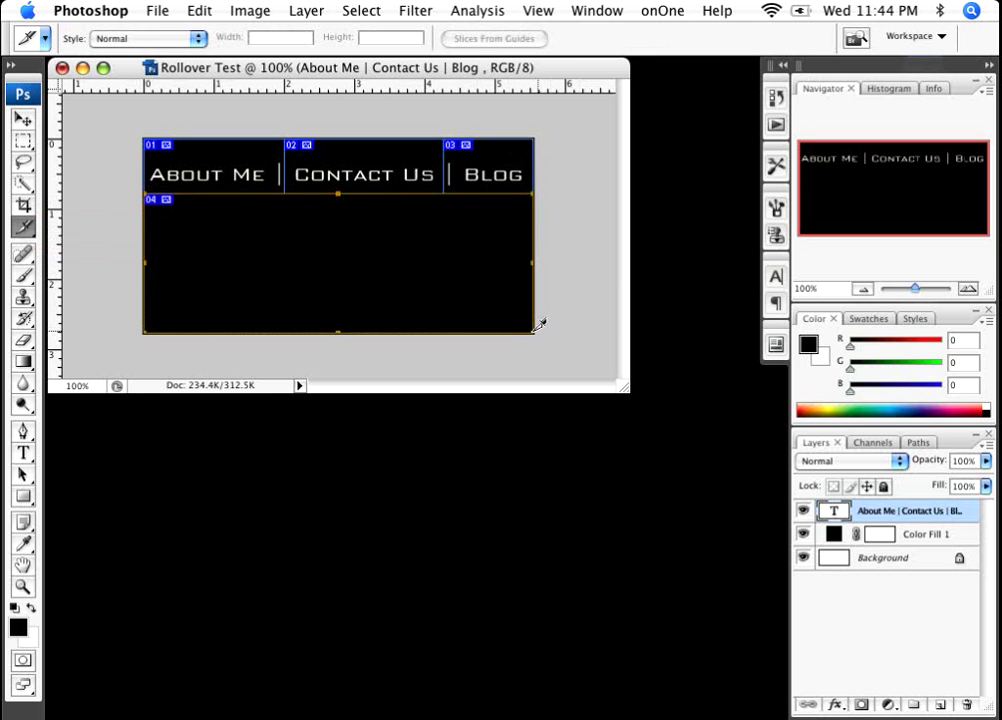
# - Give the About Me slice the URL about.htm in Slice Options
pyautogui.click(21, 225)
pyautogui.click(100, 240)
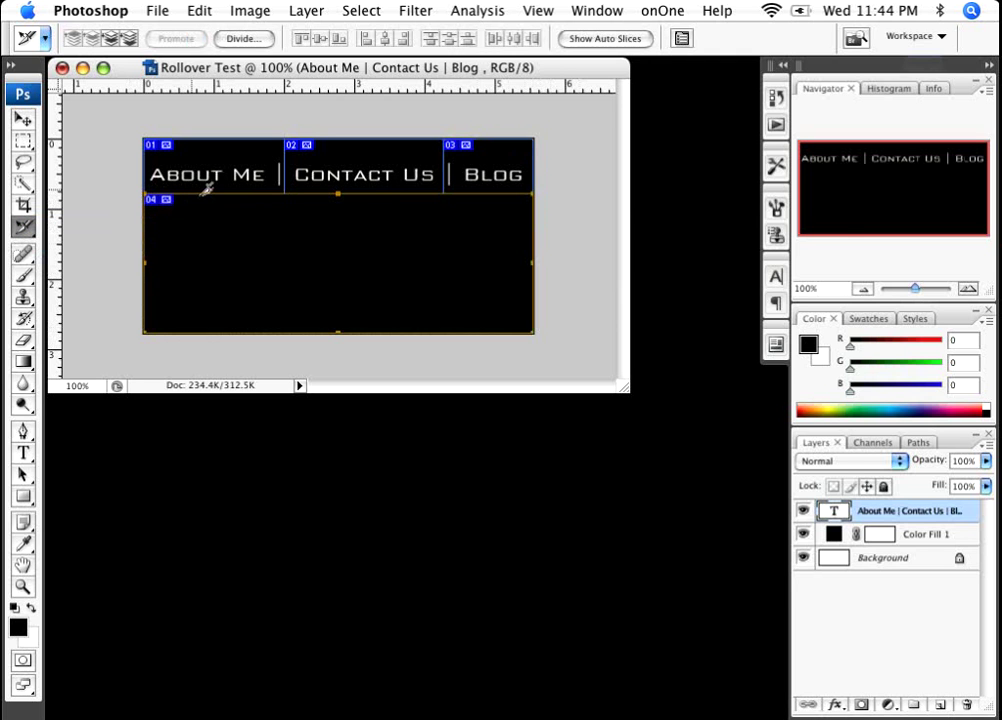
pyautogui.doubleClick(165, 146)
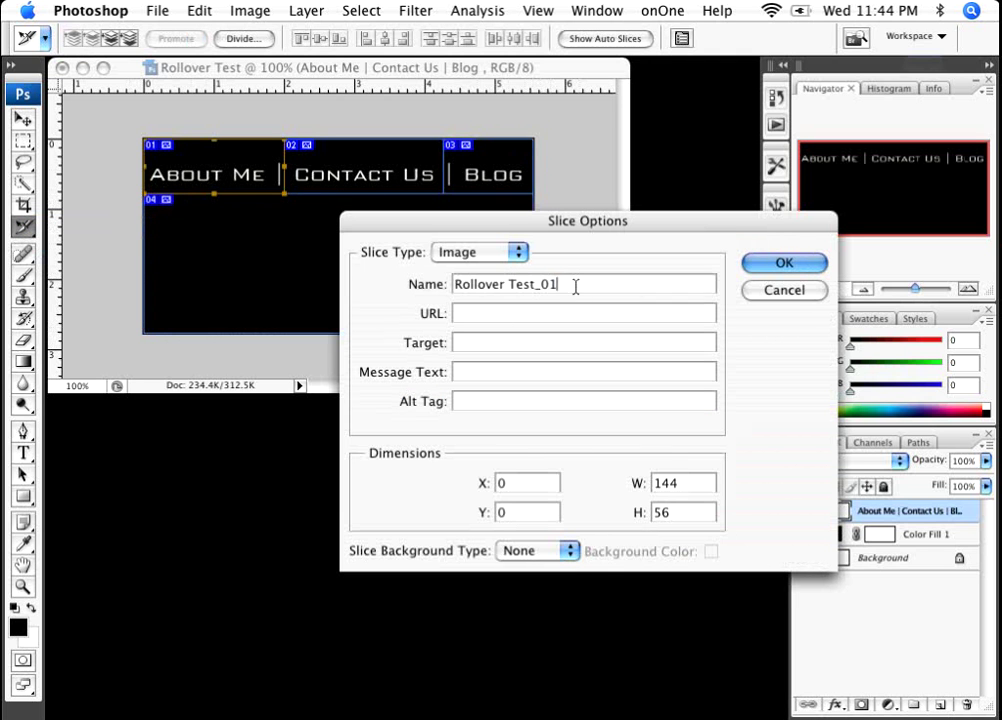
pyautogui.tripleClick(575, 286)
pyautogui.click(505, 315)
pyautogui.write('about.htm')
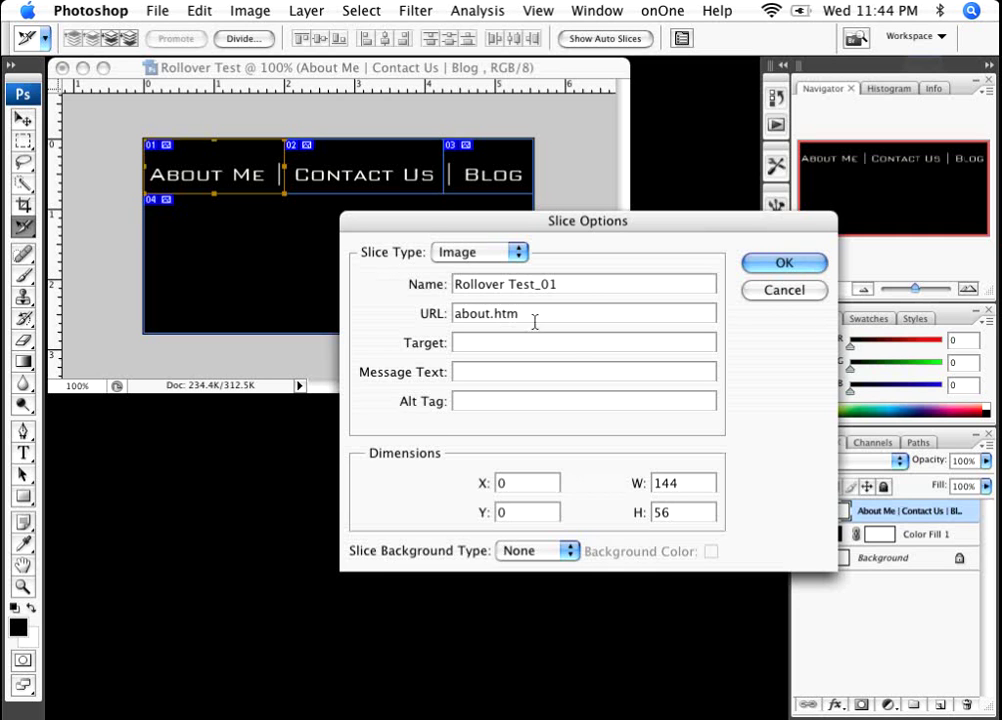
pyautogui.click(783, 262)
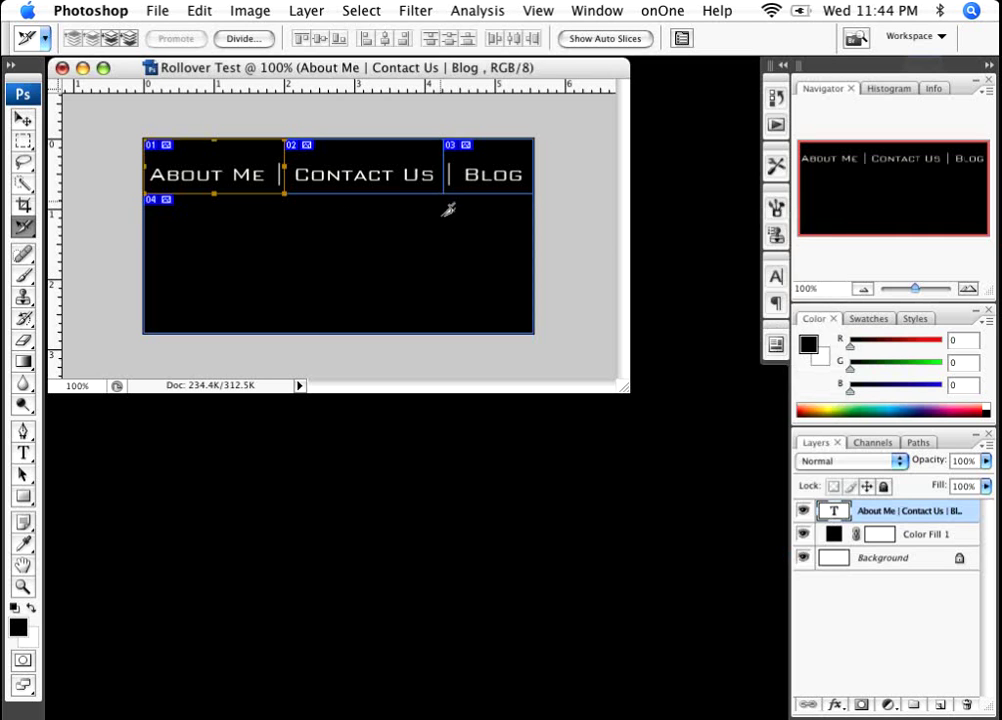
# - Link the Contact Us slice to contact.html and the Blog slice to blog.html
pyautogui.doubleClick(425, 172)
pyautogui.click(481, 316)
pyautogui.write('c')
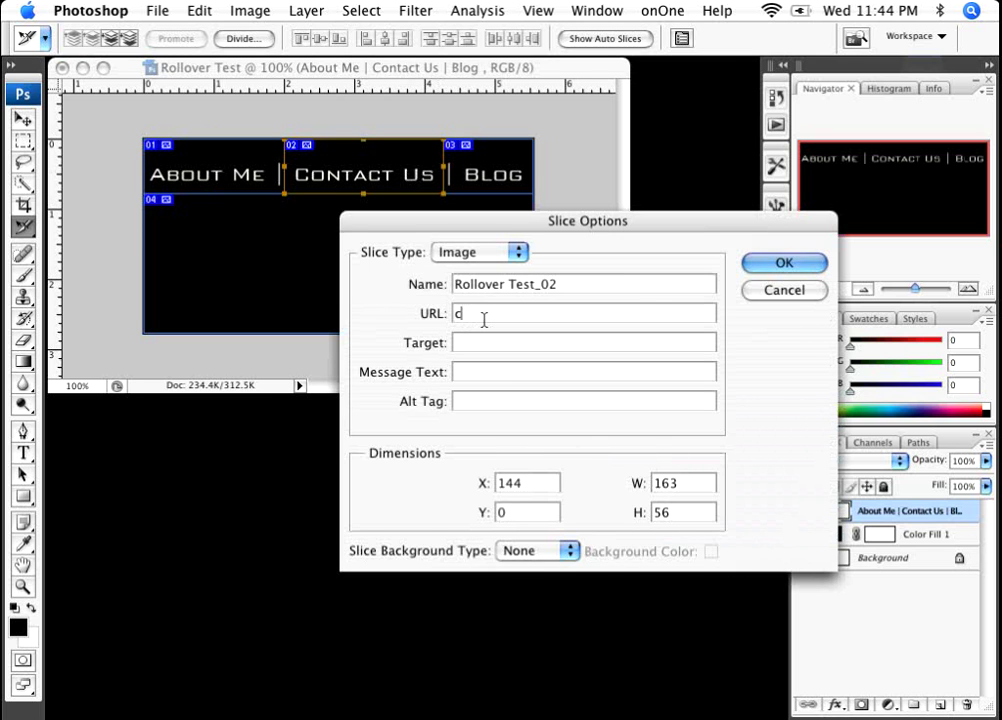
pyautogui.write('ontact.html')
pyautogui.press('Return')
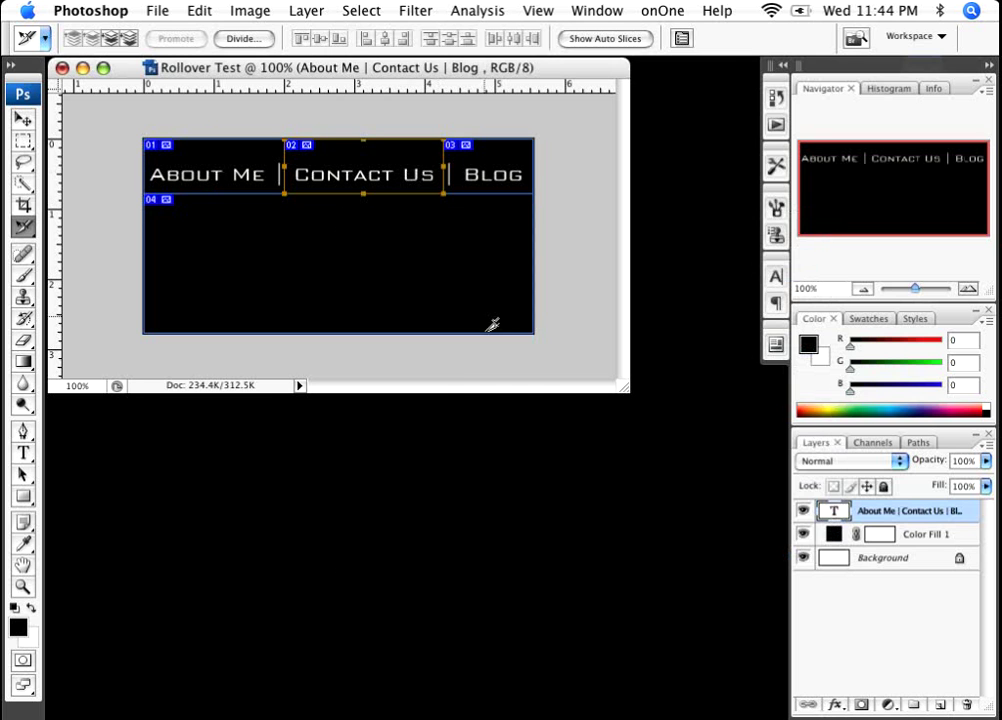
pyautogui.doubleClick(506, 178)
pyautogui.click(499, 320)
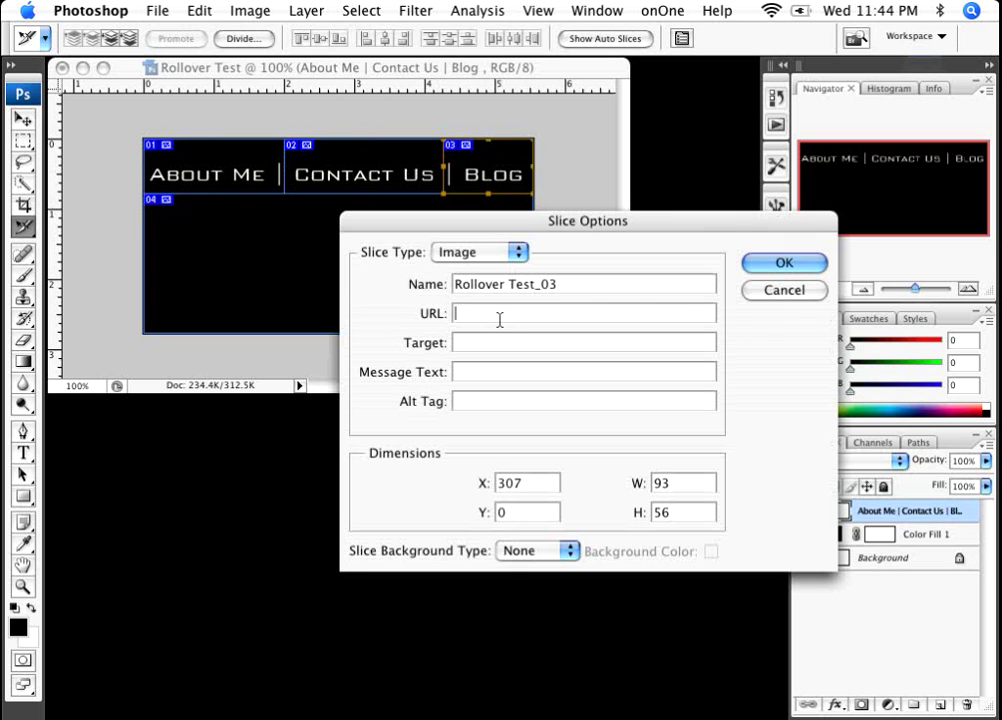
pyautogui.write('blog.html')
pyautogui.press('Return')
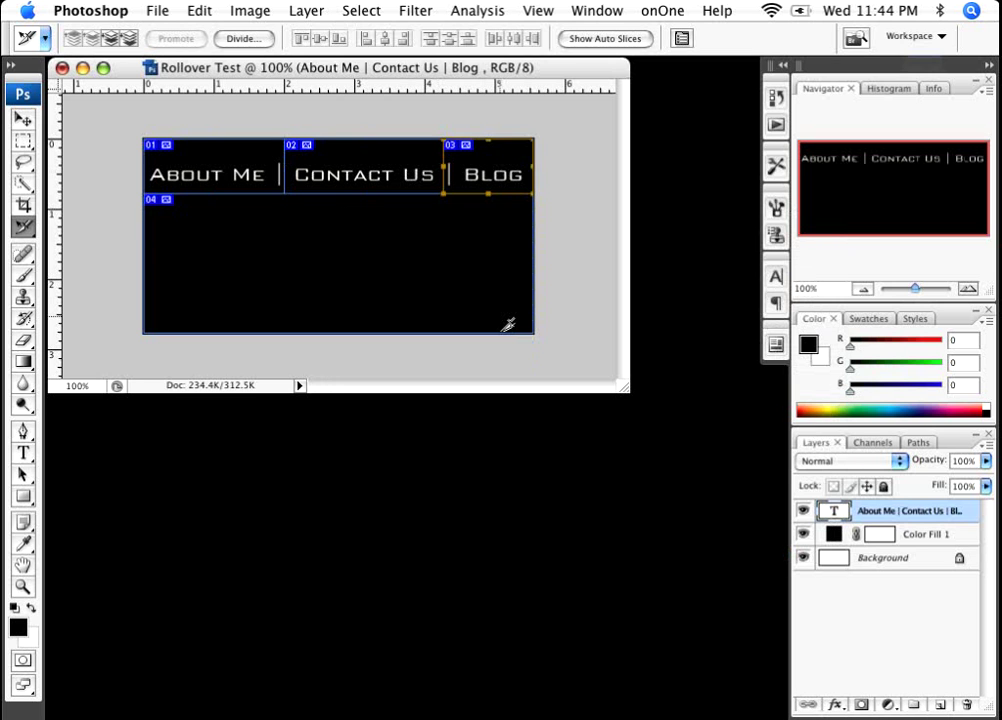
# - Set the lower slice 04's Slice Type to No Image
pyautogui.doubleClick(324, 271)
pyautogui.click(479, 253)
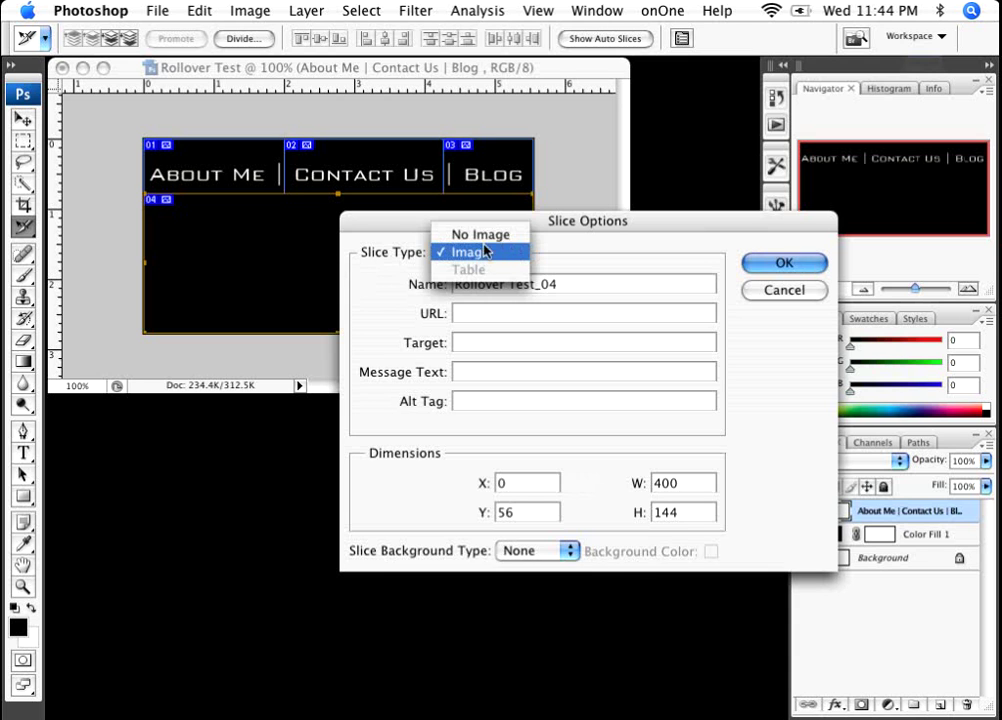
pyautogui.click(496, 239)
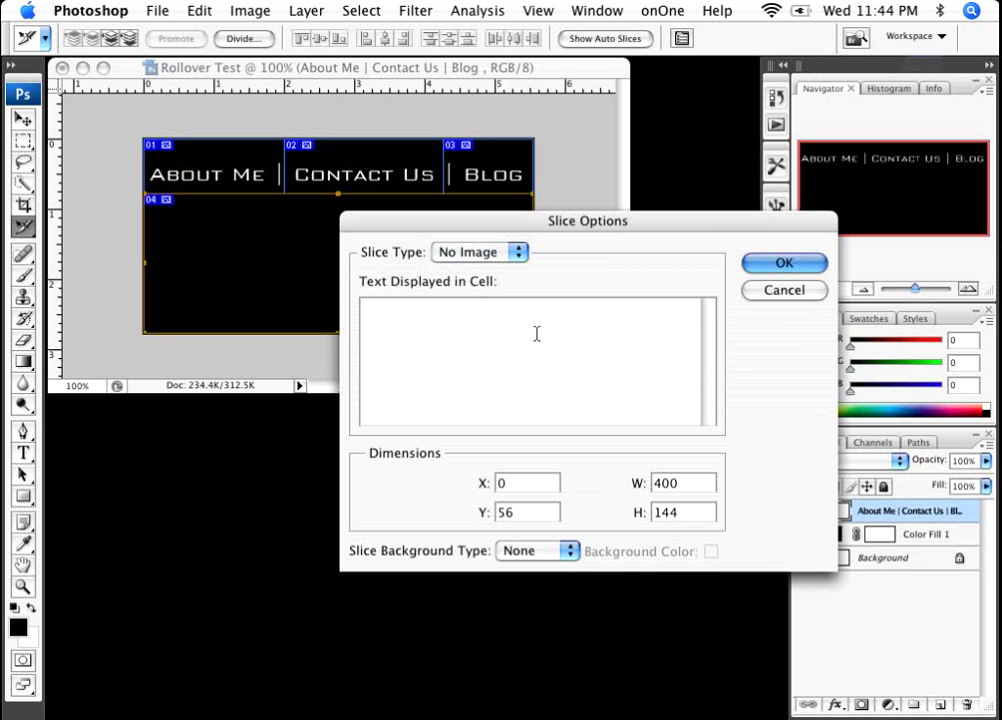
pyautogui.click(755, 264)
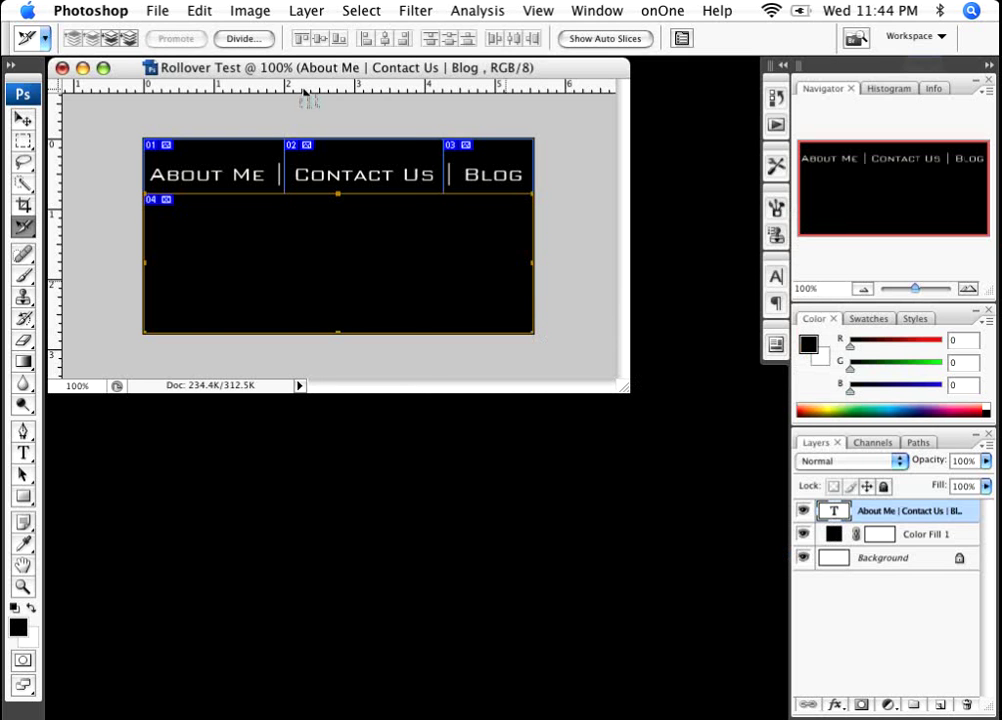
pyautogui.click(157, 10)
# - Open Save for Web & Devices and apply GIF 128 No Dither to the About Me slice
pyautogui.moveTo(228, 367)
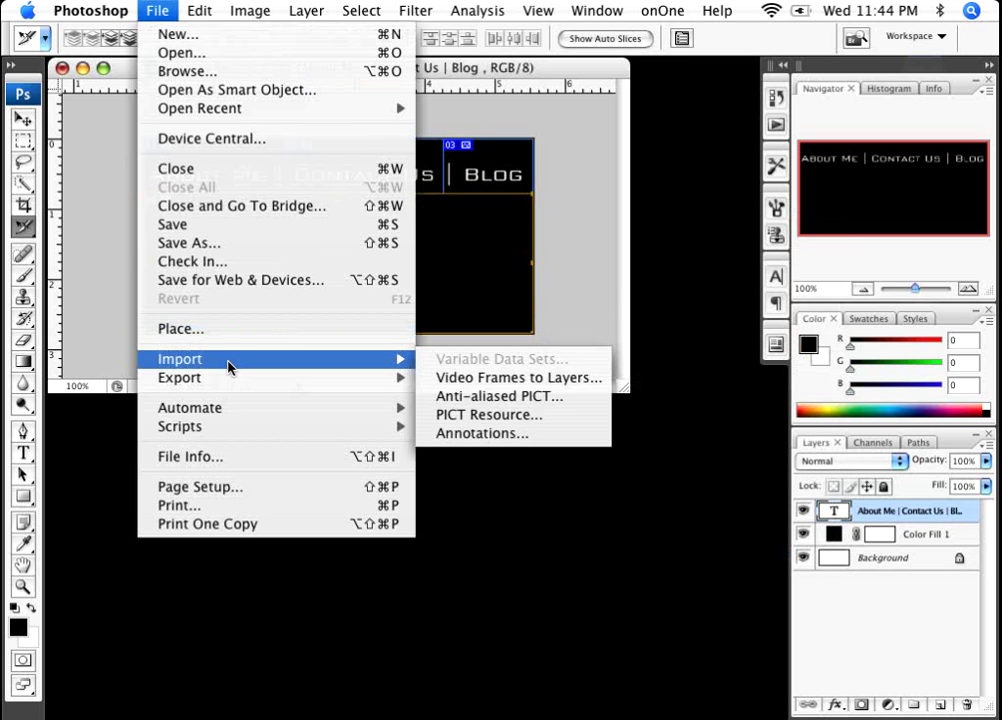
pyautogui.click(270, 281)
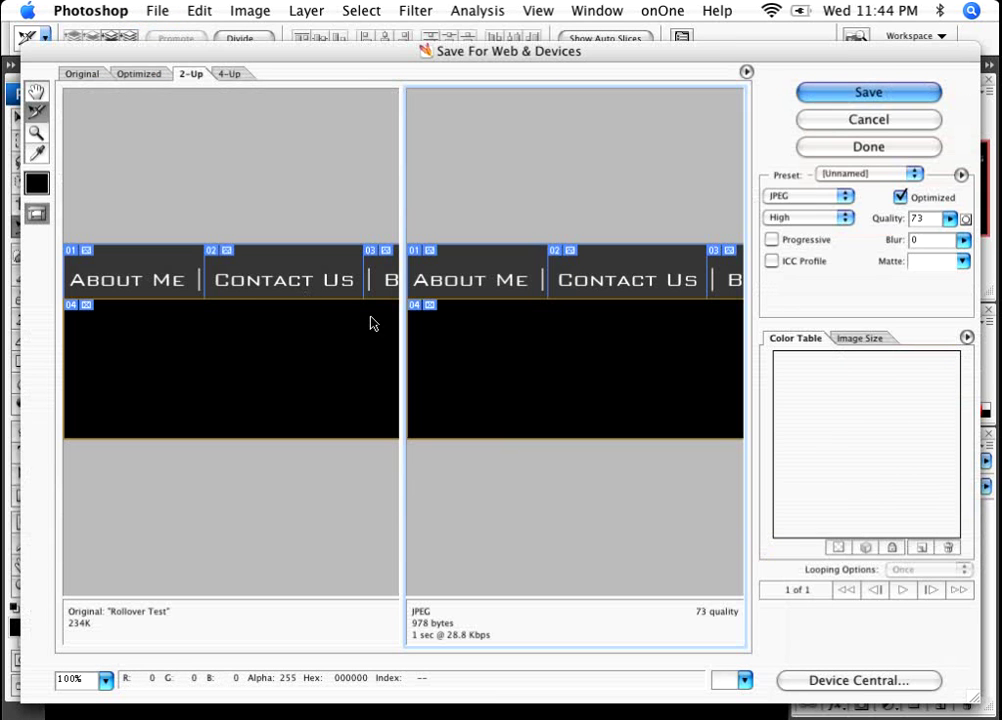
pyautogui.click(115, 280)
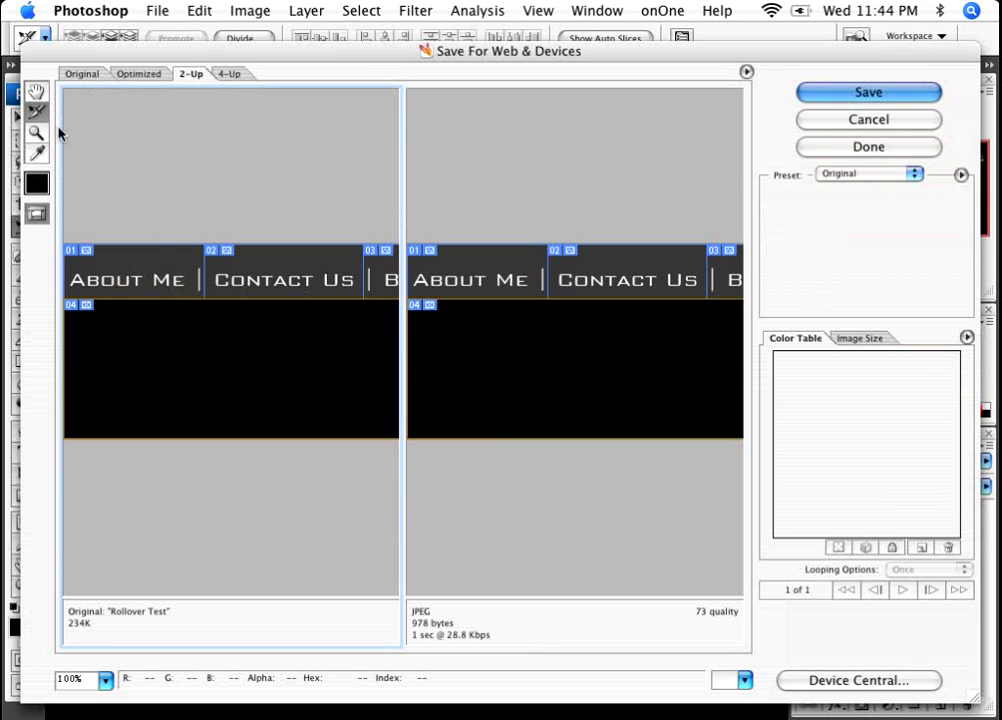
pyautogui.click(148, 278)
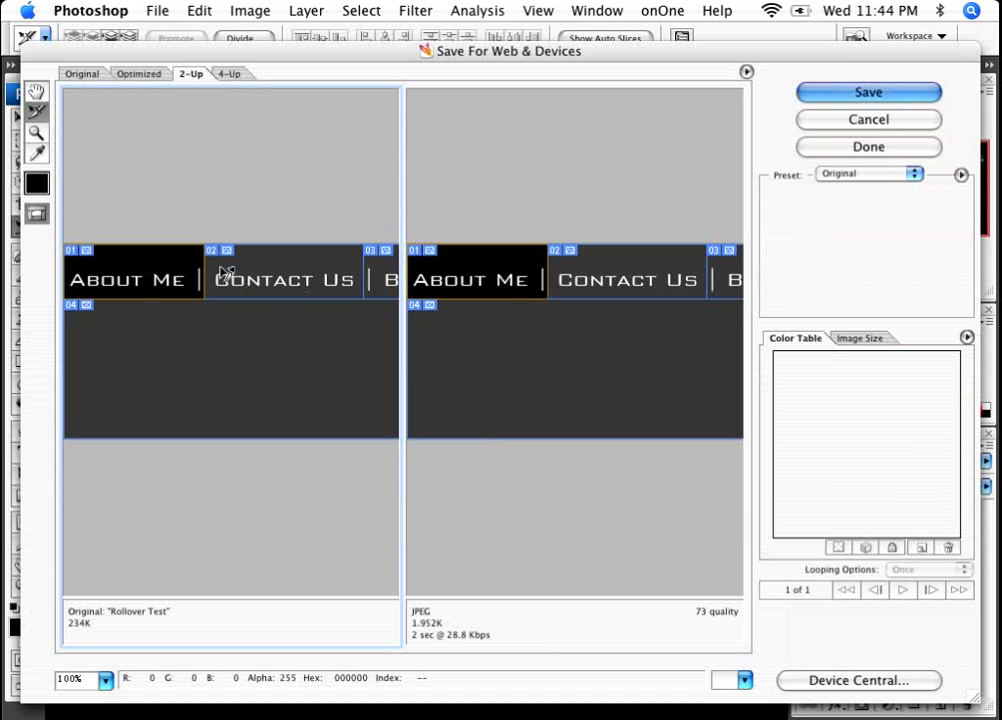
pyautogui.click(860, 176)
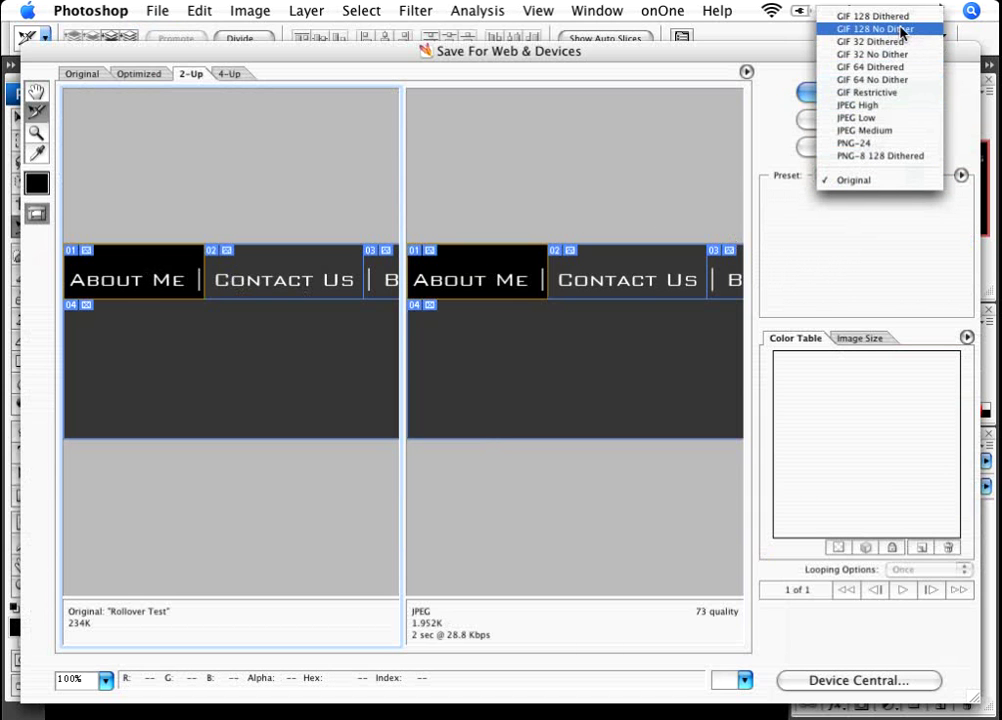
pyautogui.click(903, 31)
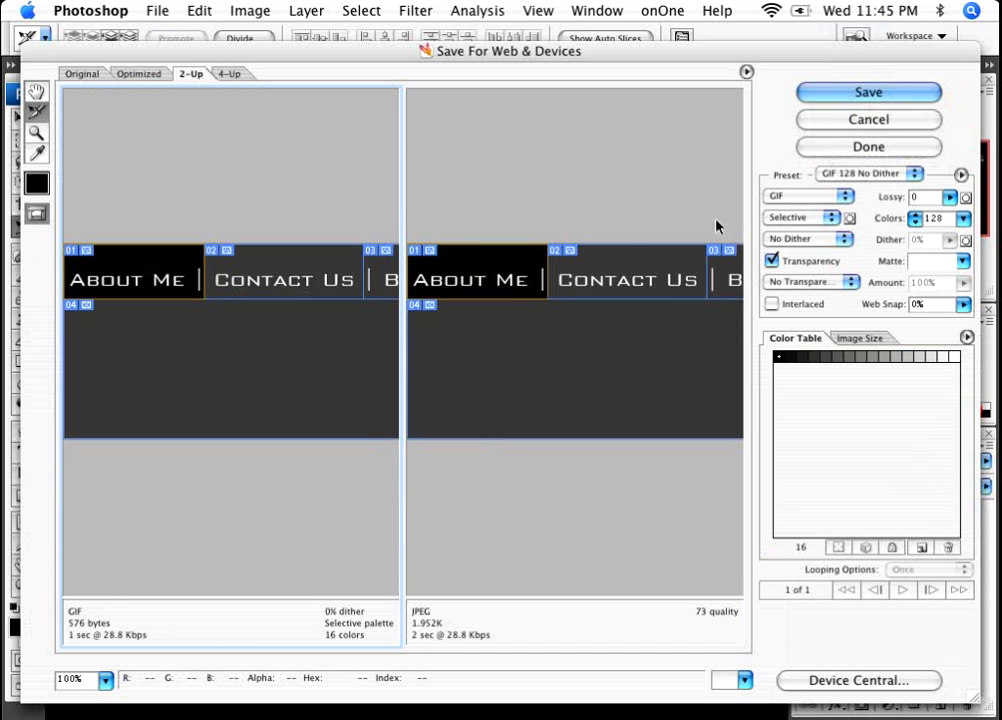
# - Select all slices and apply the GIF 32 No Dither preset
pyautogui.click(271, 283)
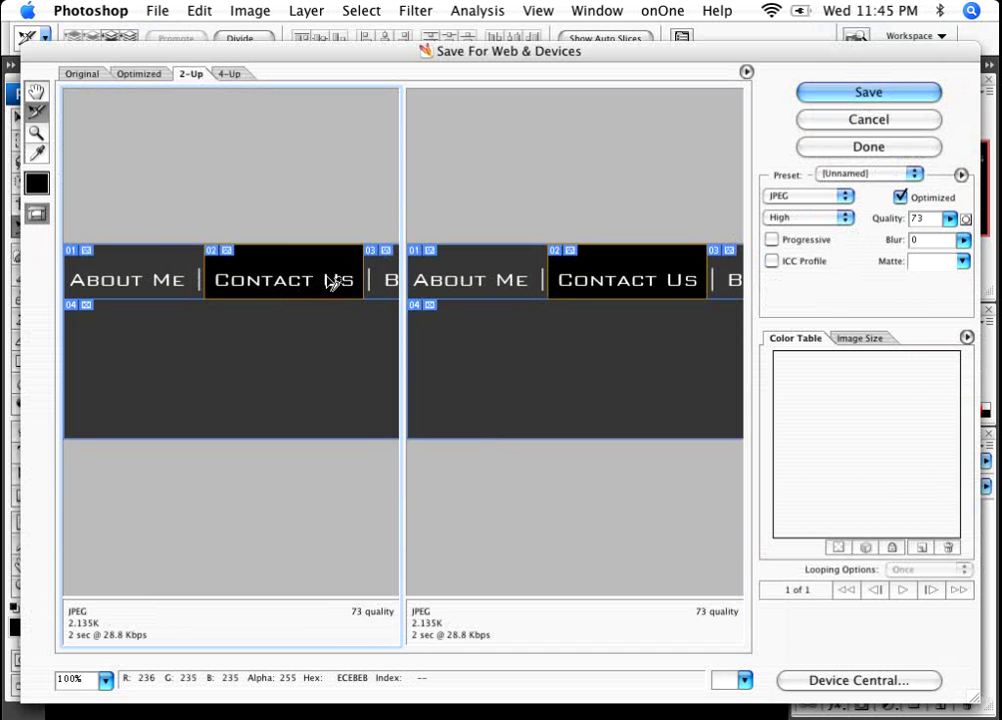
pyautogui.click(297, 195)
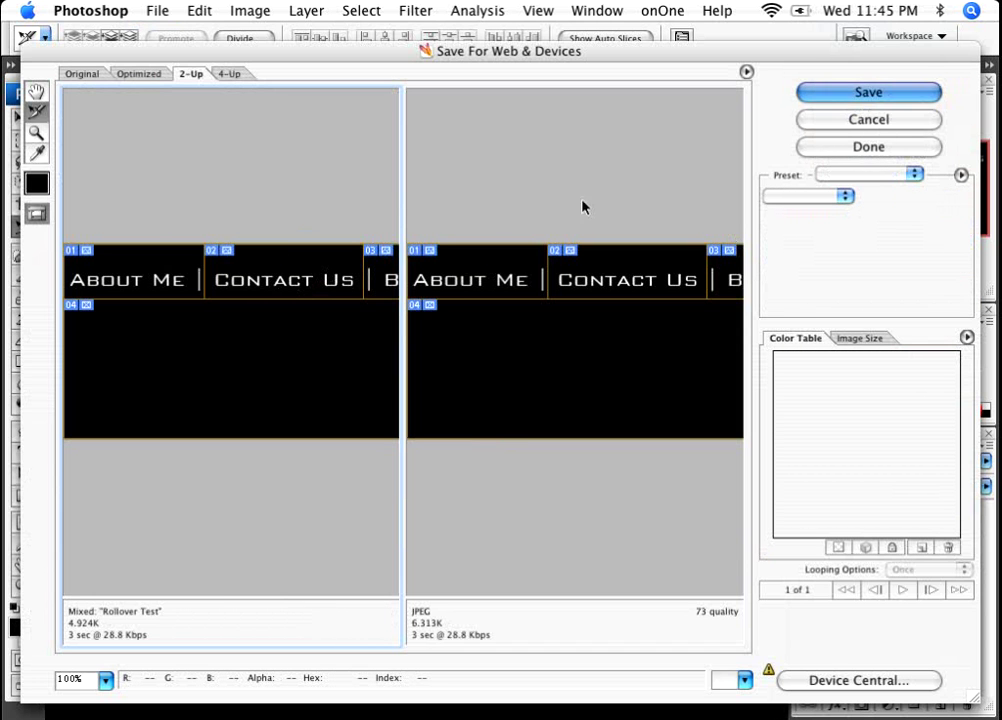
pyautogui.click(888, 173)
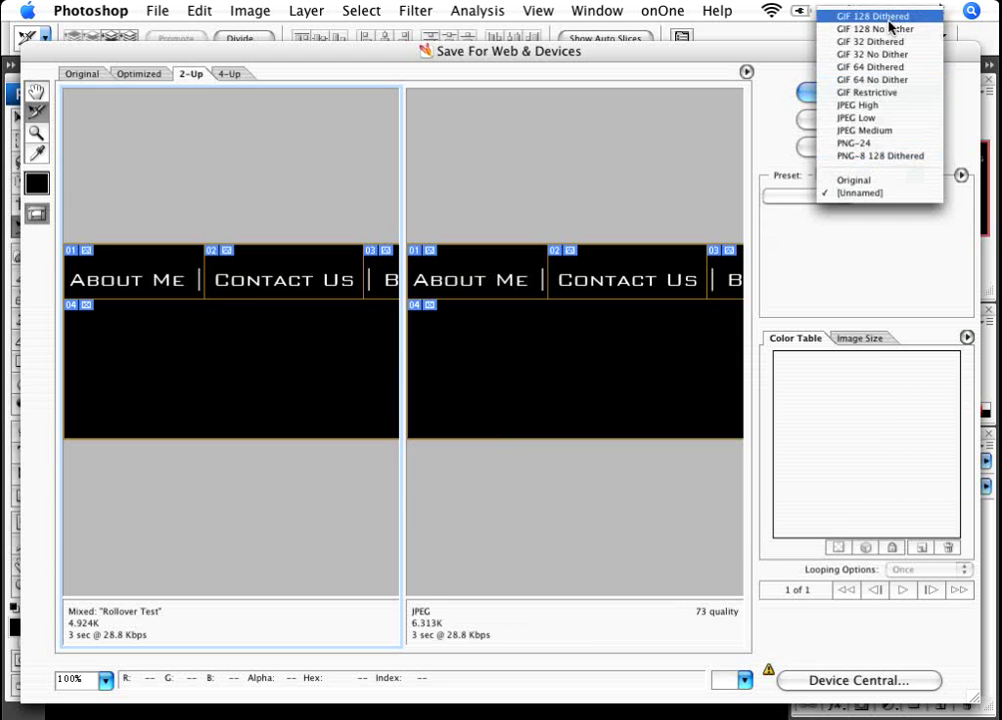
pyautogui.click(888, 55)
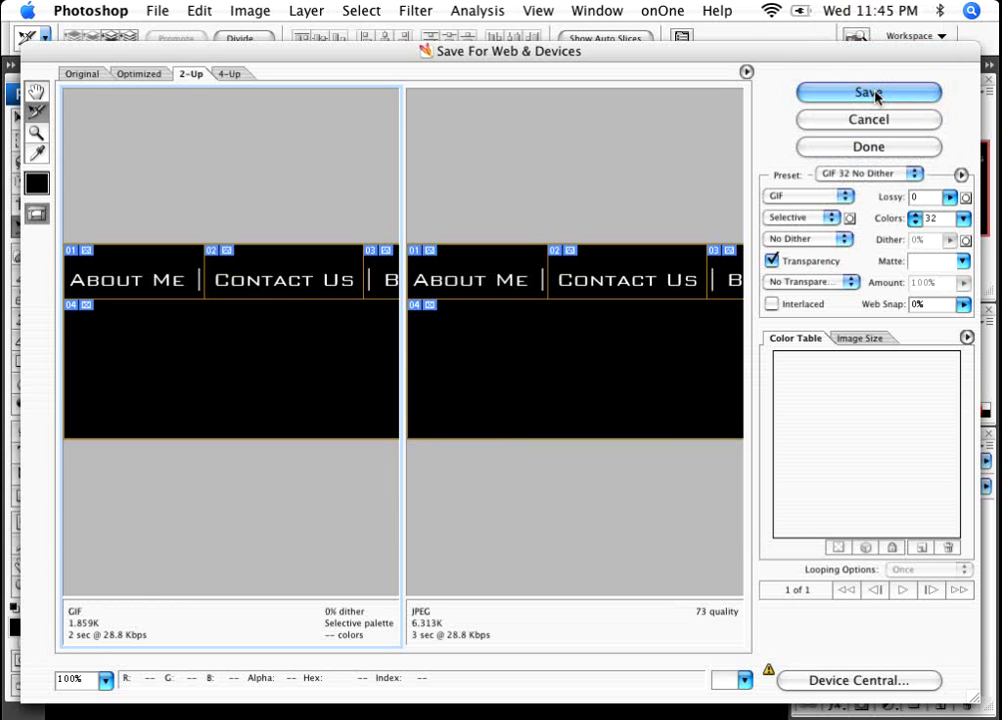
# - Create a new rollover_test folder on the Desktop as the save location
pyautogui.click(869, 92)
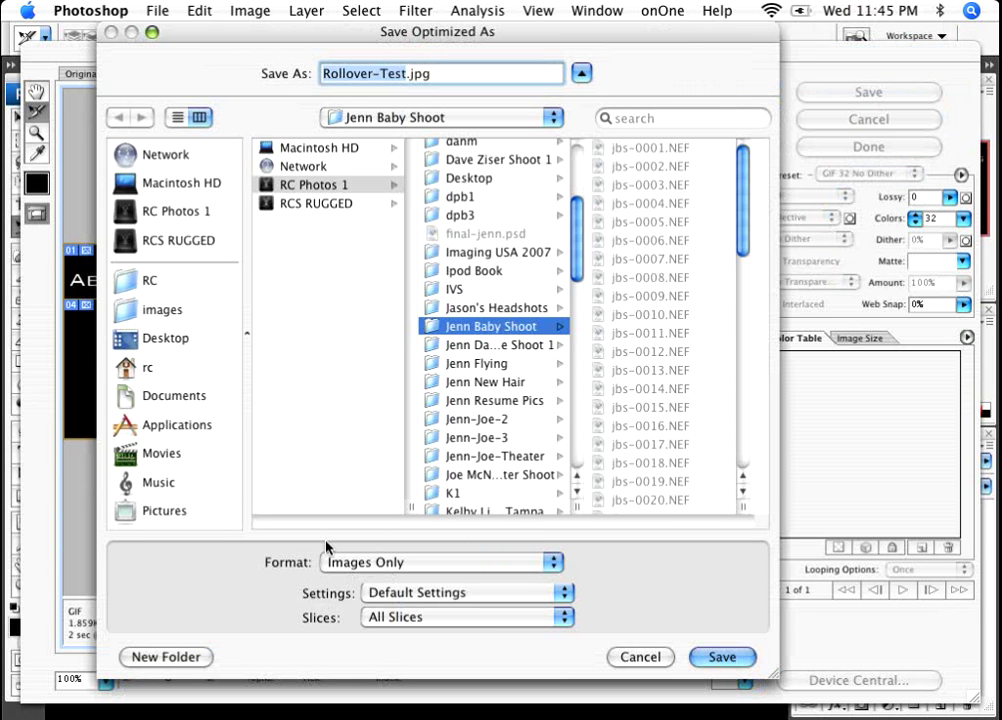
pyautogui.click(142, 370)
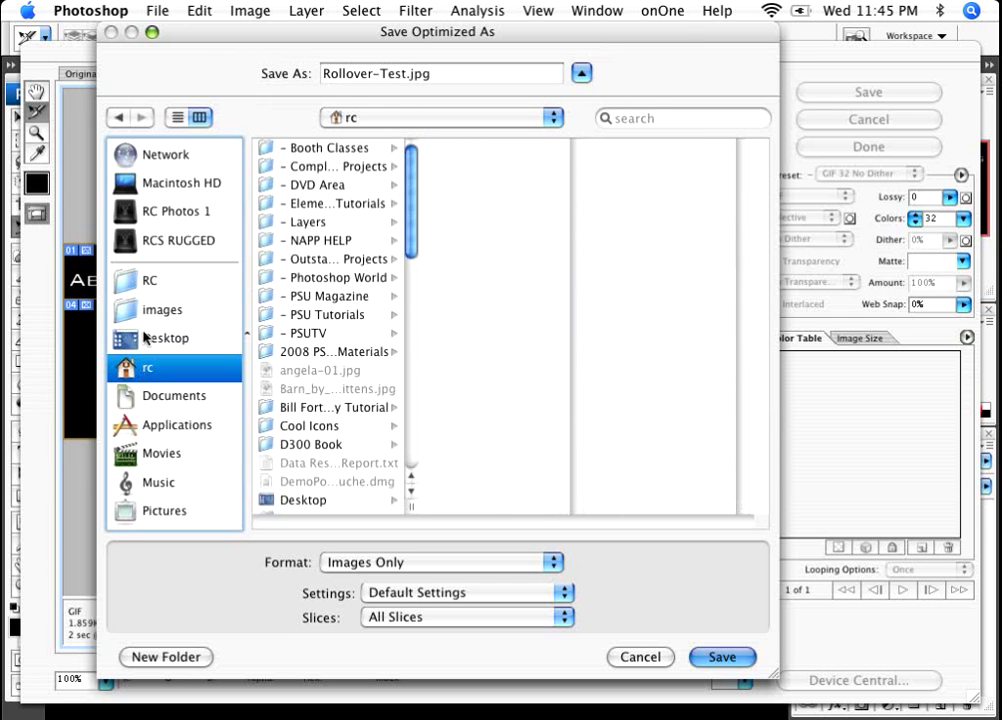
pyautogui.click(205, 338)
pyautogui.click(197, 656)
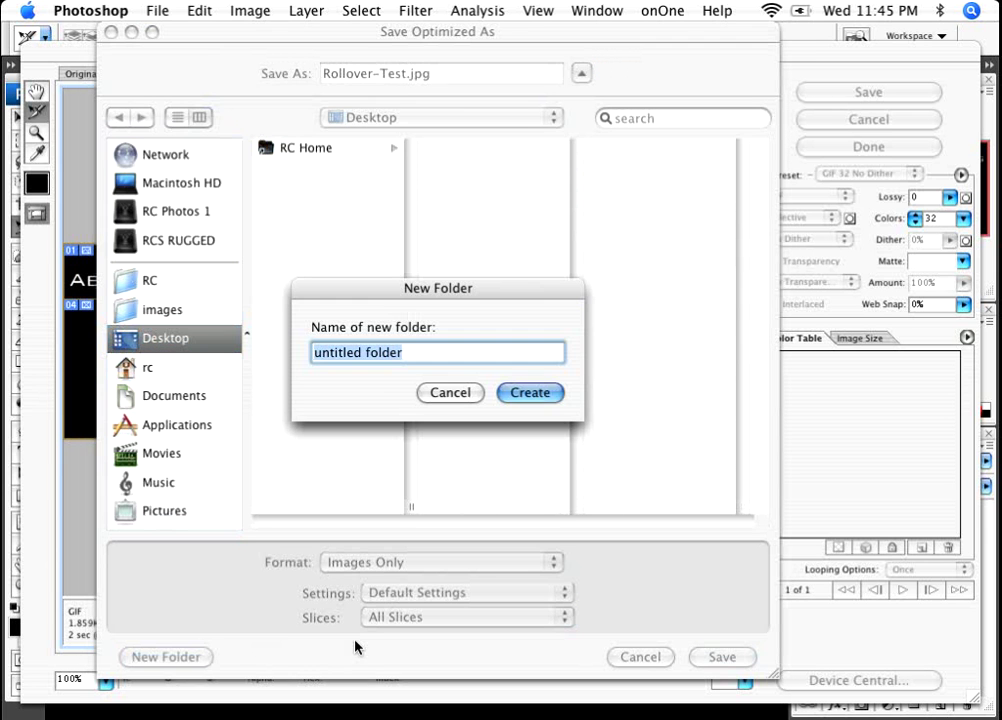
pyautogui.write('rollove')
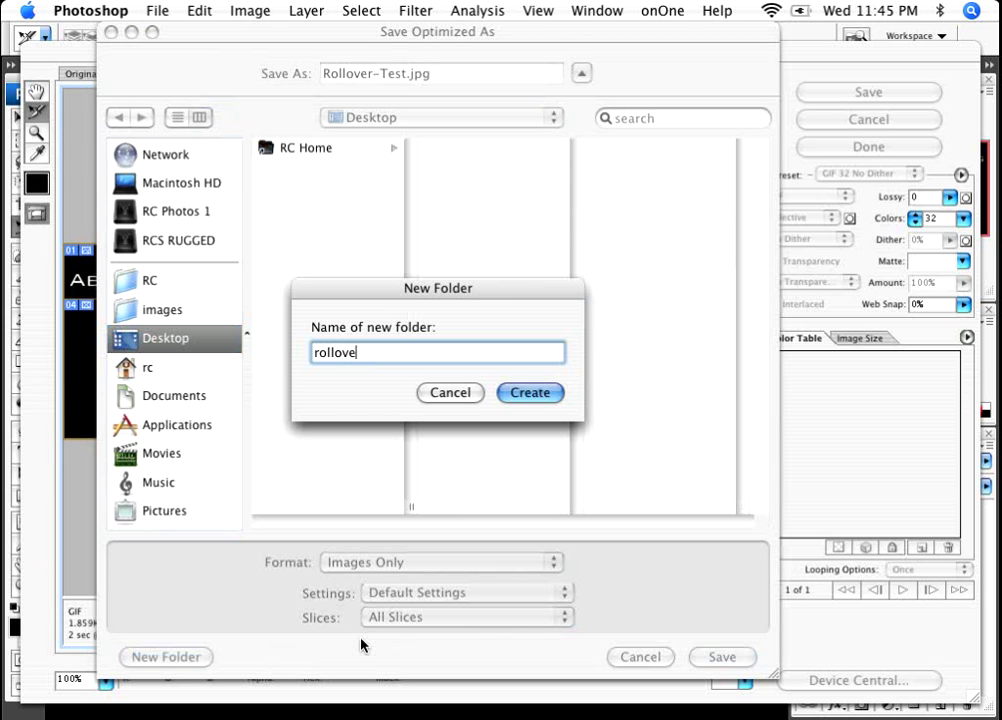
pyautogui.write('r_test')
pyautogui.click(533, 394)
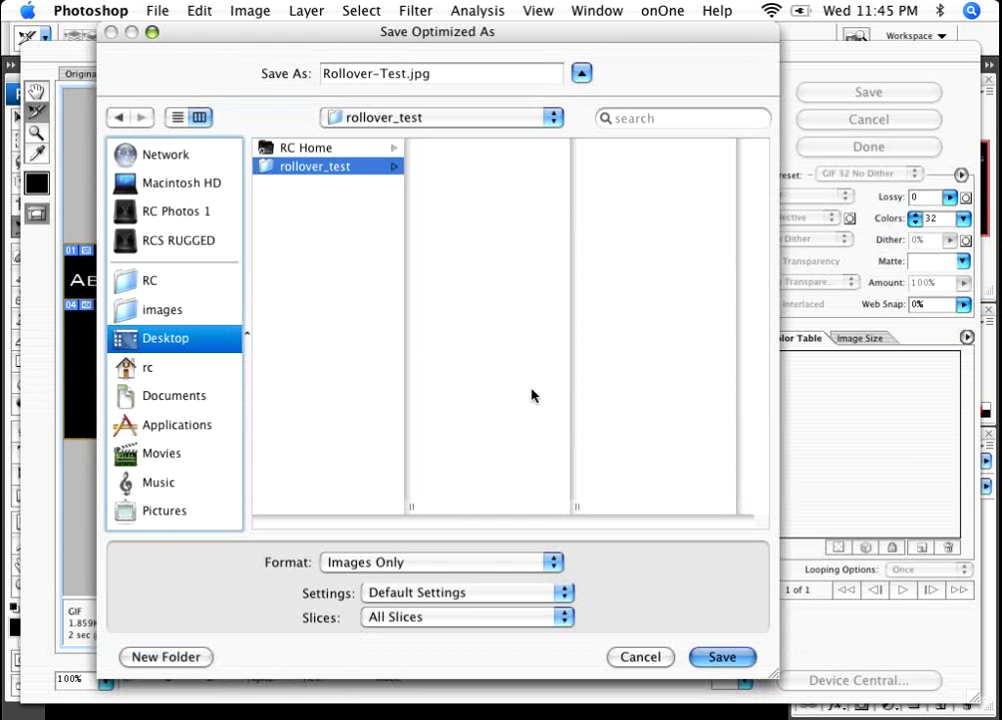
# - Save the optimized output as HTML and Images into rollover_test
pyautogui.click(432, 570)
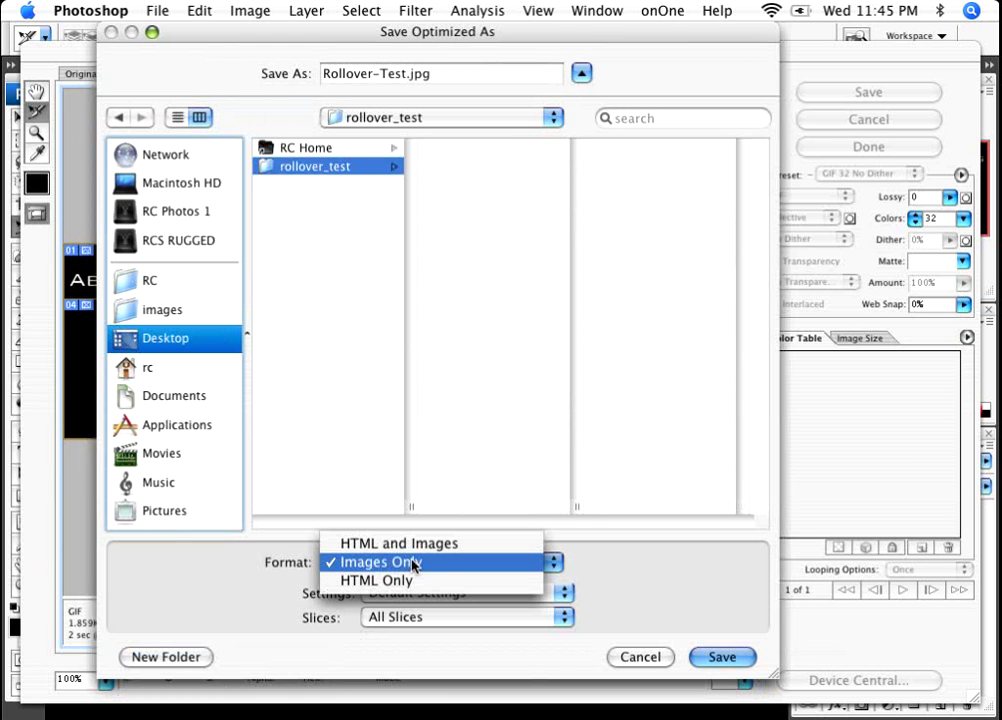
pyautogui.click(400, 545)
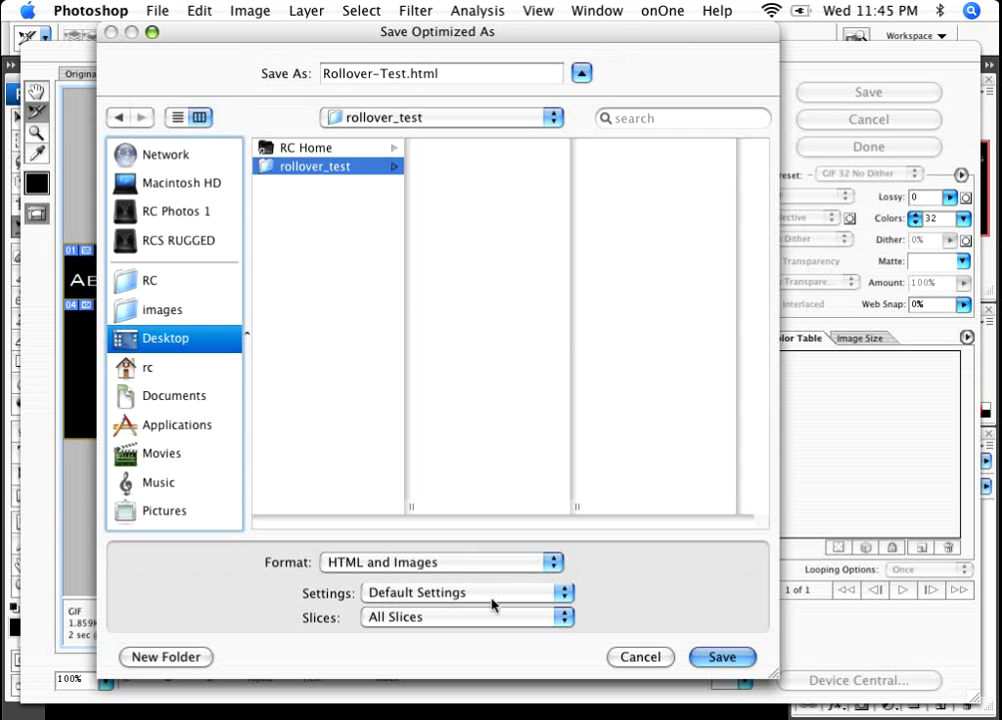
pyautogui.click(724, 656)
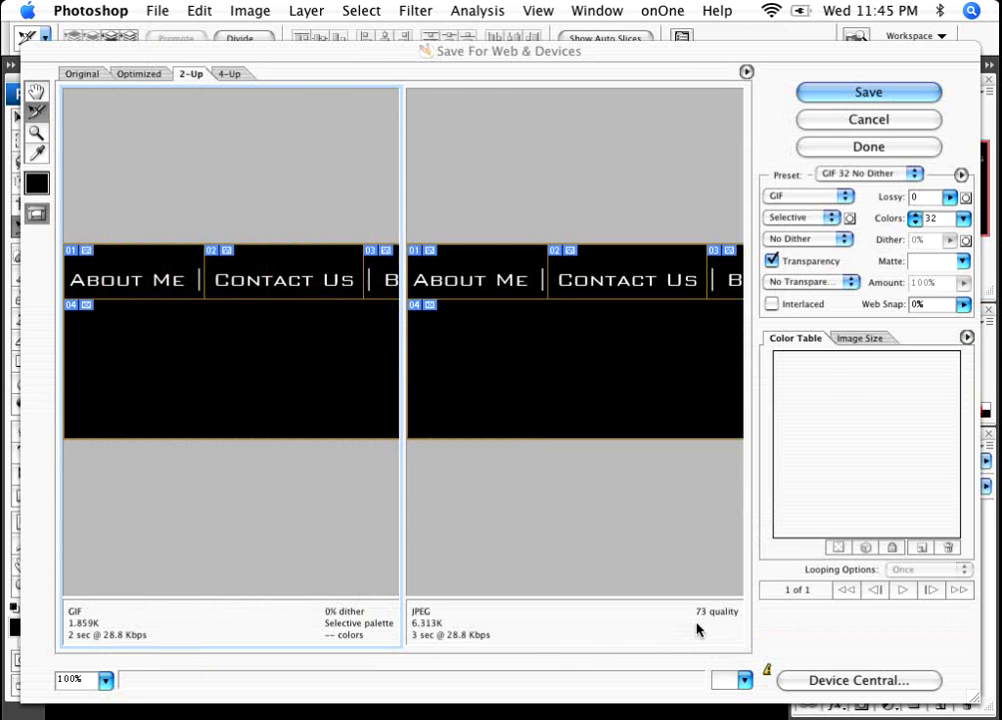
# - Leave the web export window and briefly switch to Dreamweaver before returning to Photoshop
pyautogui.press('Escape')
pyautogui.press('super+h')
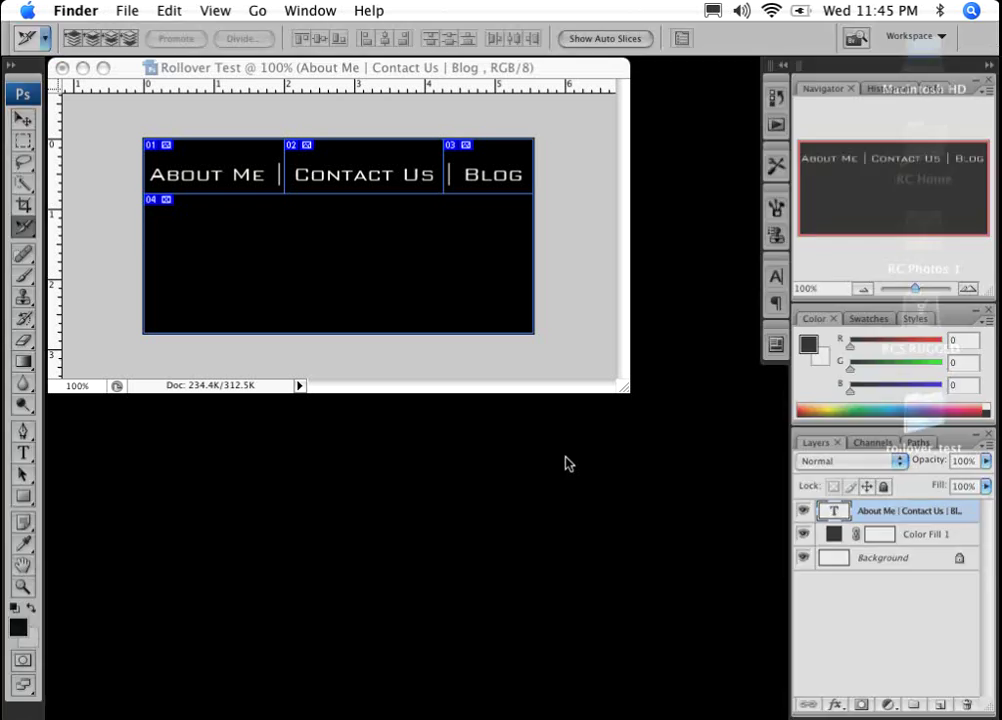
pyautogui.click(168, 717)
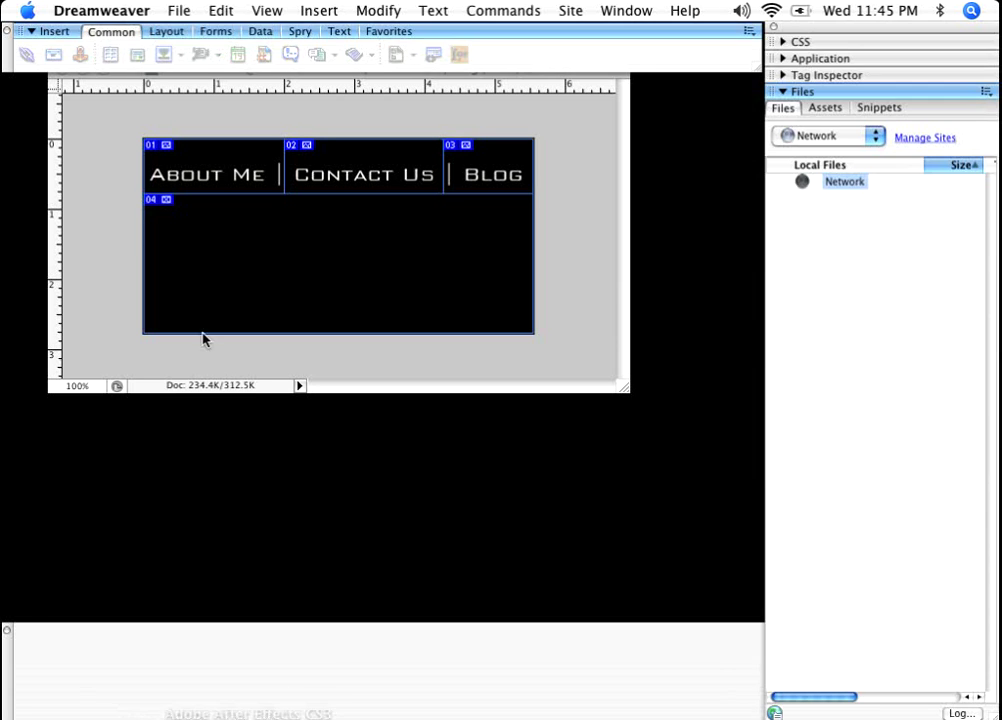
pyautogui.click(78, 242)
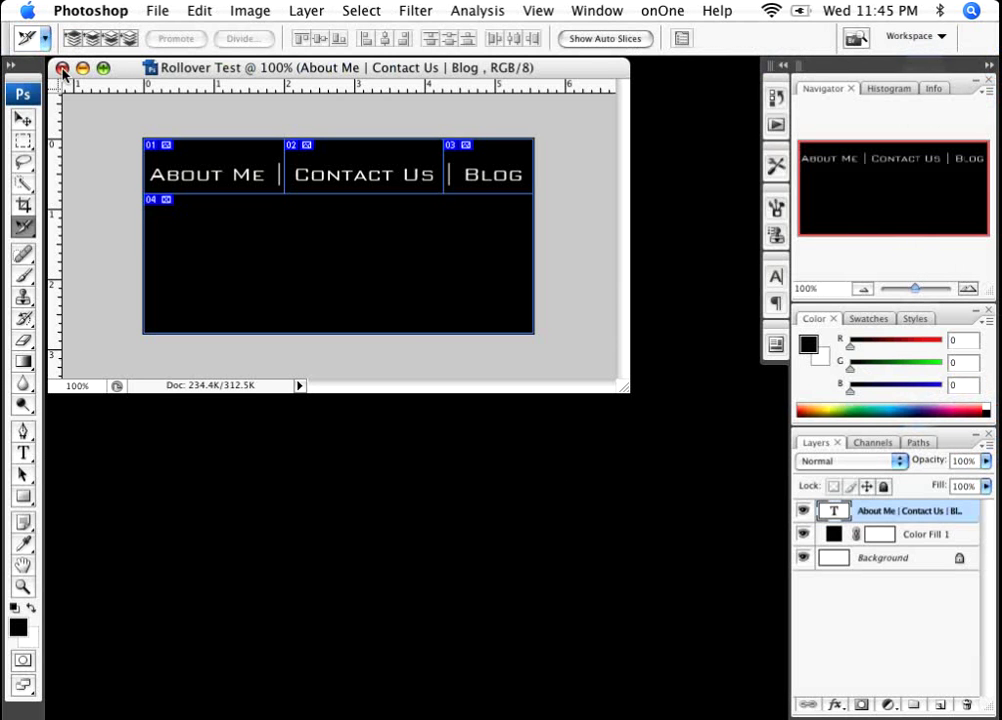
# - Save Rollover Test.psd to the Desktop with maximized compatibility, then close it
pyautogui.press('super+w')
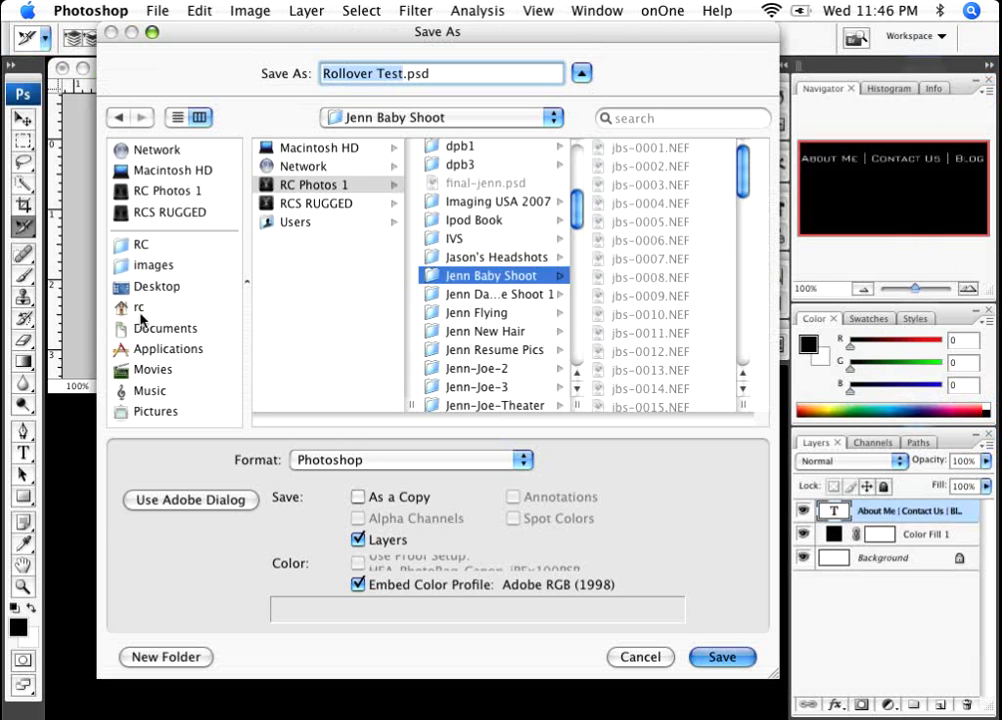
pyautogui.click(139, 306)
pyautogui.click(152, 286)
pyautogui.click(318, 166)
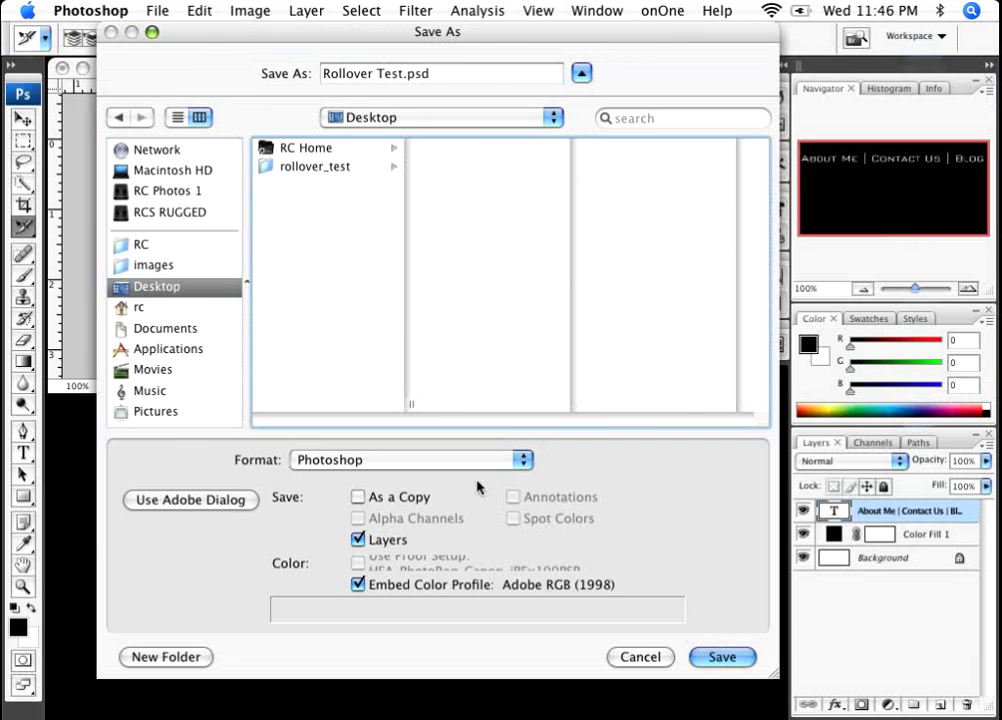
pyautogui.click(725, 657)
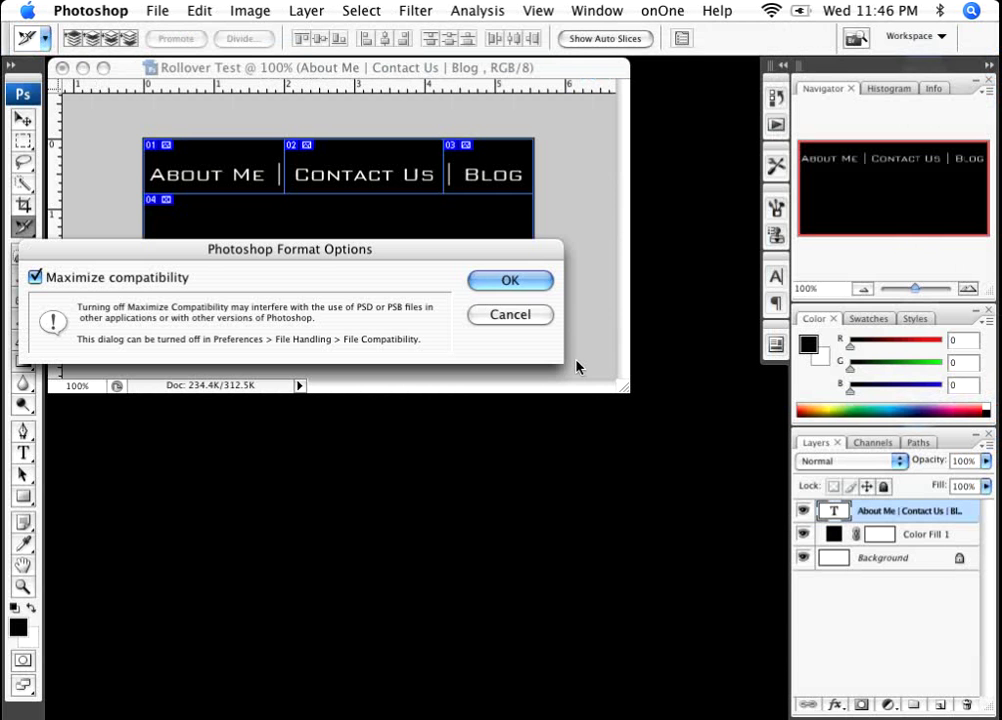
pyautogui.click(510, 288)
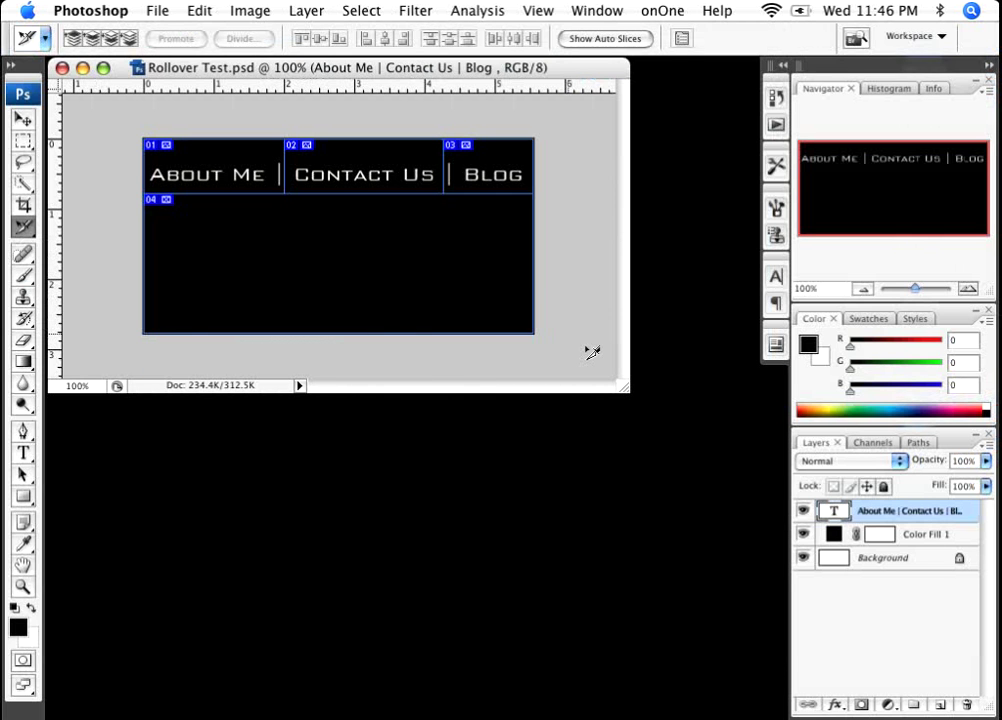
pyautogui.press('super+w')
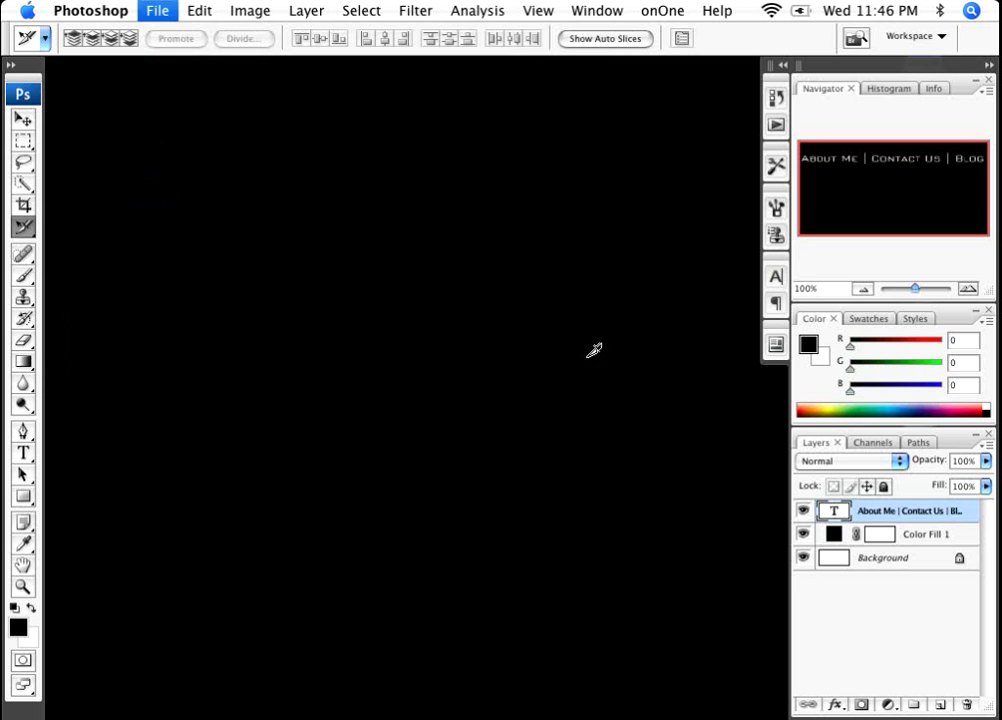
# - In Dreamweaver, start defining a new site named 'Rollover Site'
pyautogui.click(170, 716)
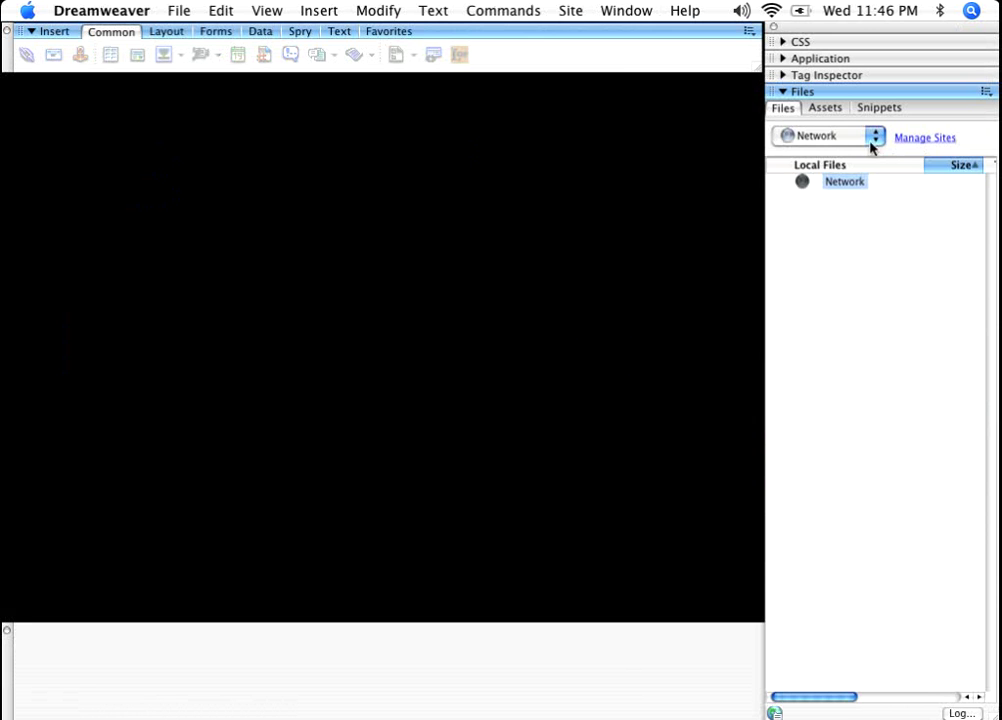
pyautogui.click(572, 13)
pyautogui.click(626, 38)
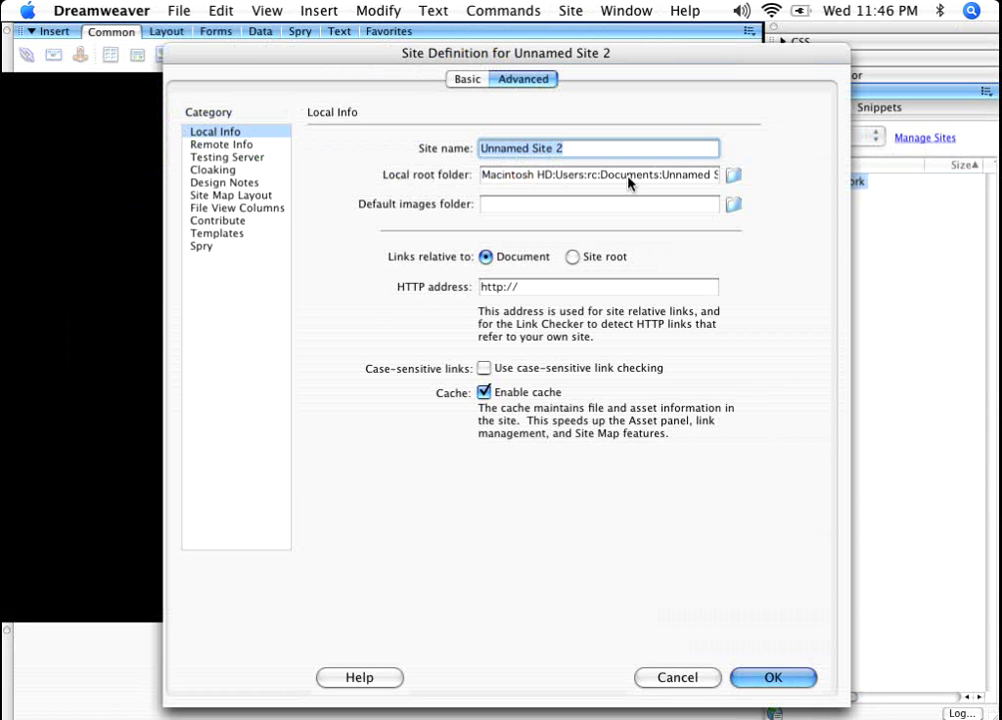
pyautogui.write('Rollover Site')
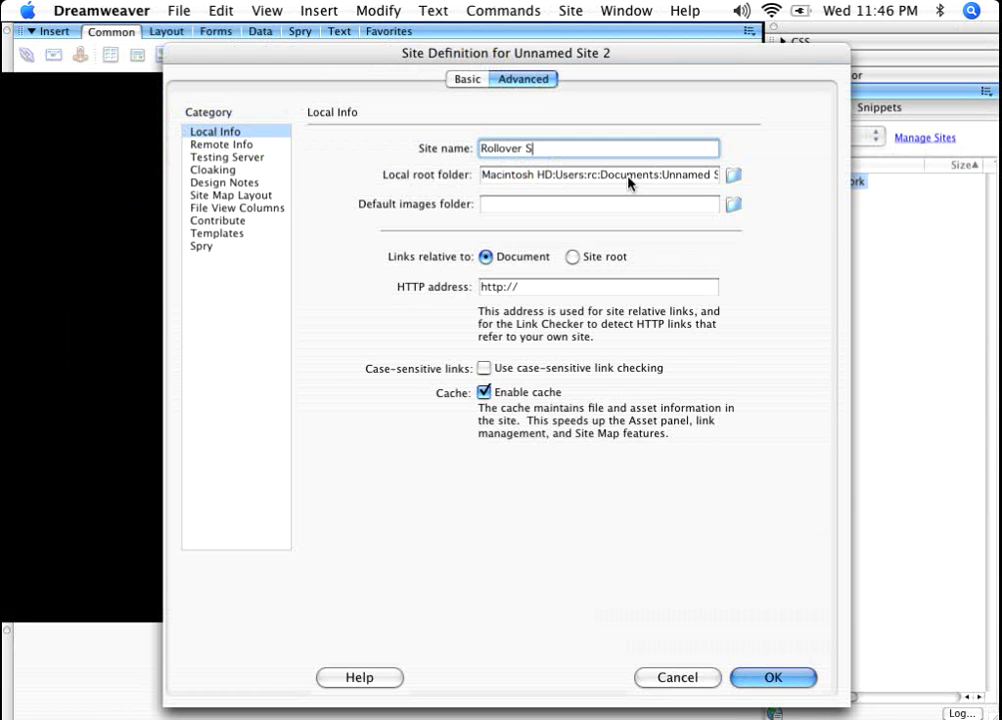
pyautogui.press('Tab')
# - Set the site's local root folder to Desktop/rollover_test and finish creating the site
pyautogui.click(734, 176)
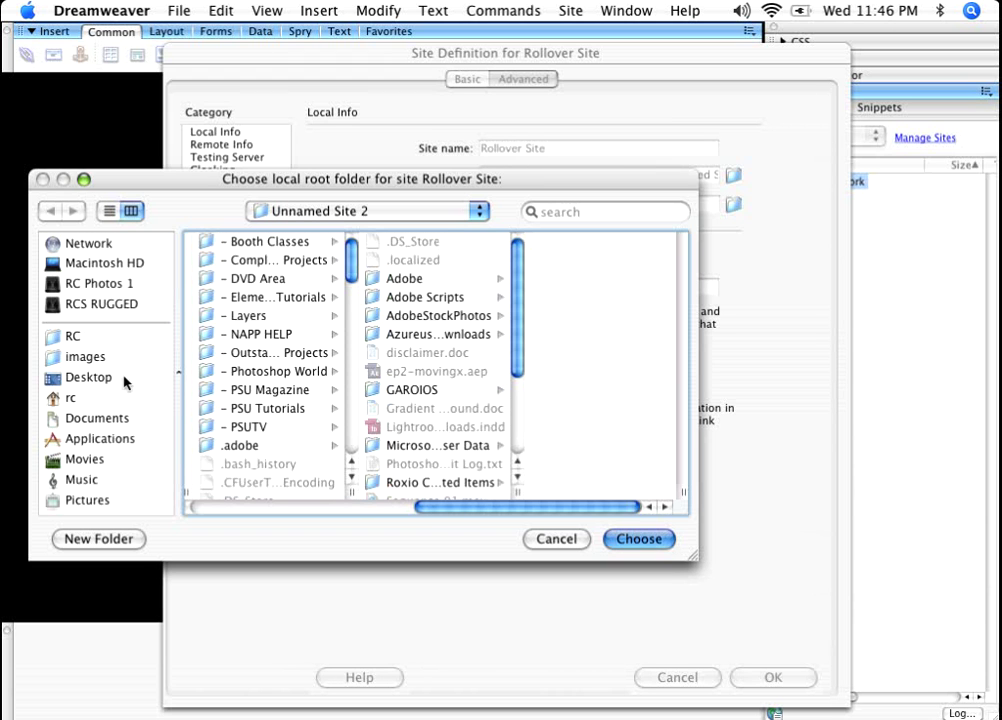
pyautogui.click(100, 378)
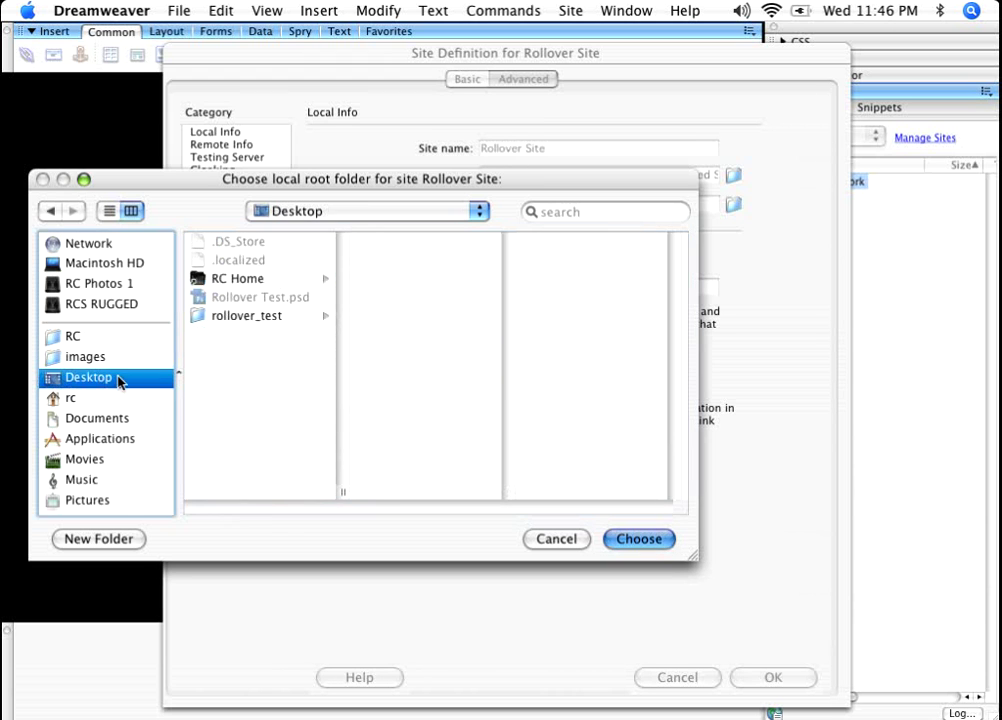
pyautogui.click(260, 318)
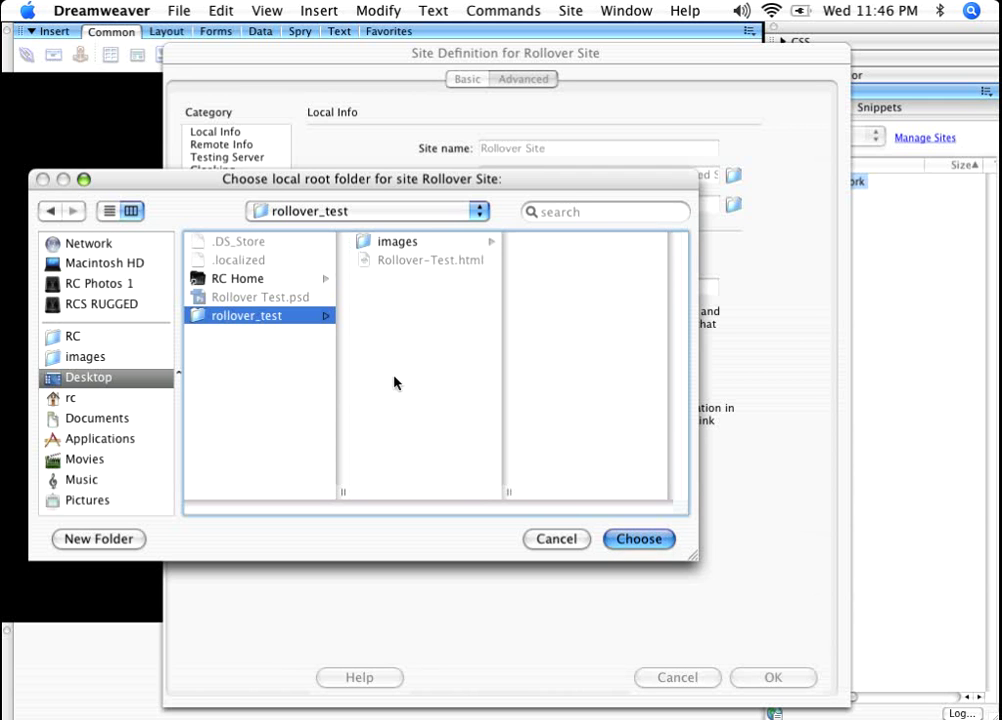
pyautogui.click(573, 539)
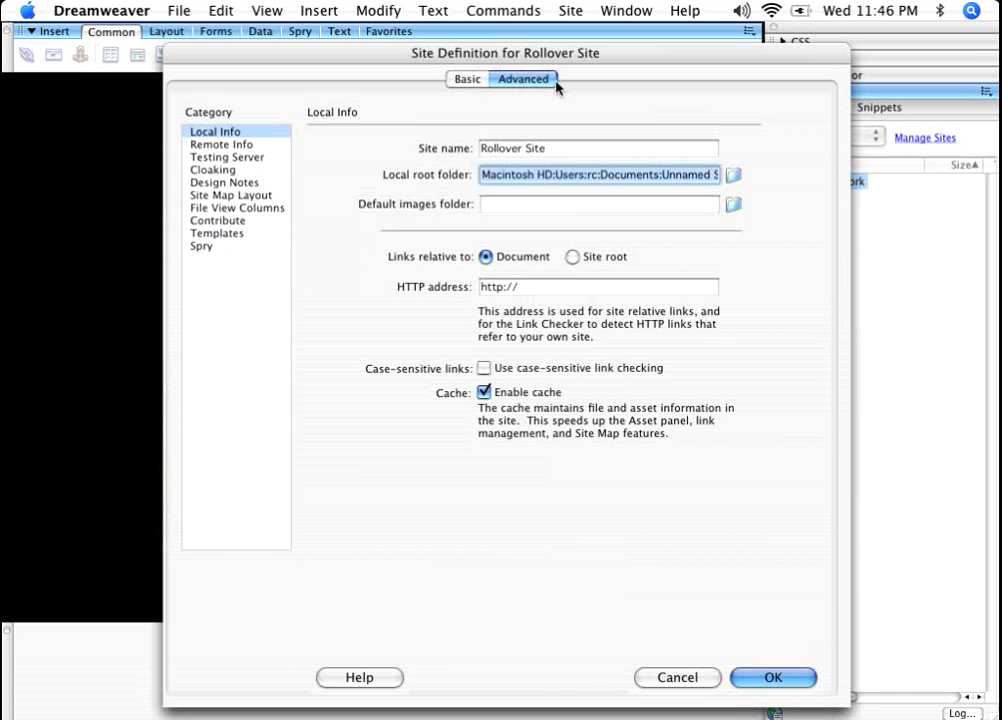
pyautogui.click(733, 175)
pyautogui.click(117, 378)
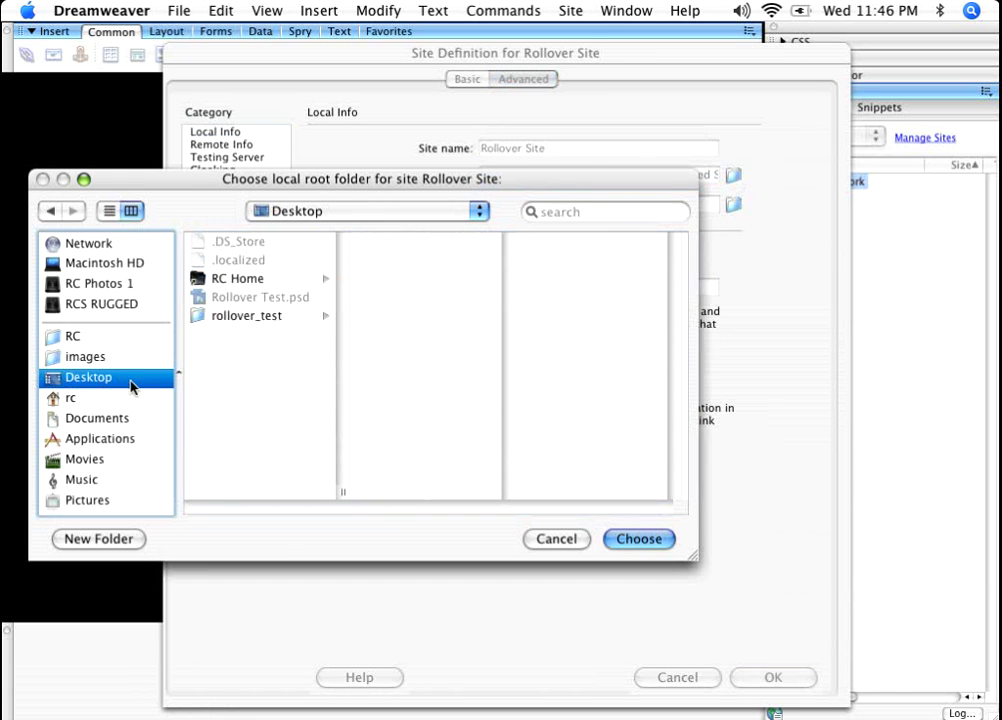
pyautogui.click(237, 315)
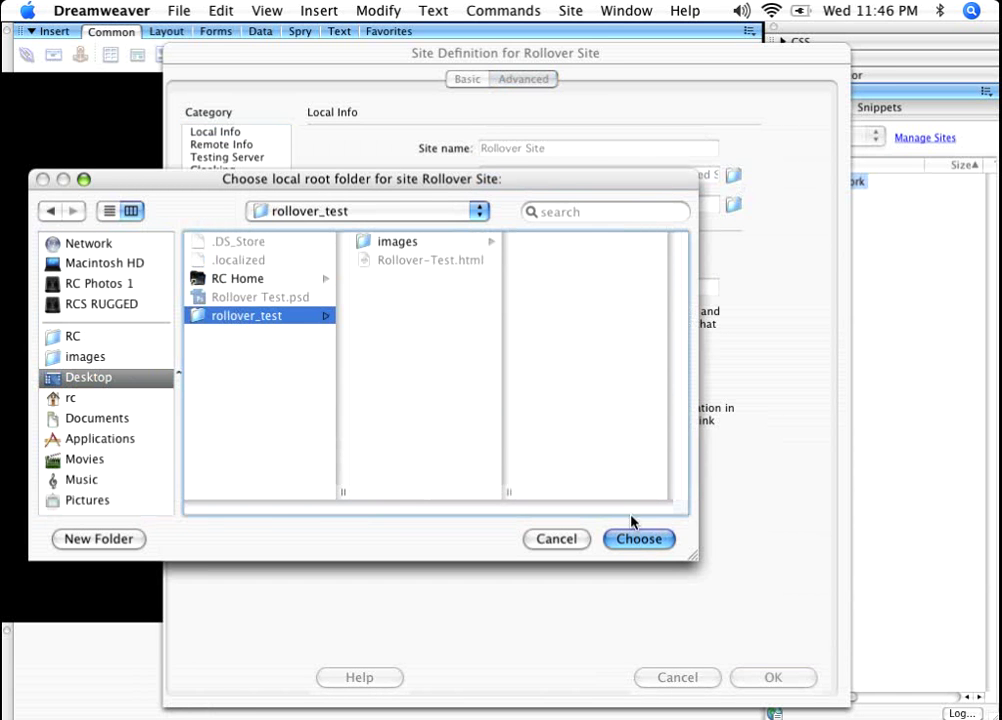
pyautogui.click(636, 540)
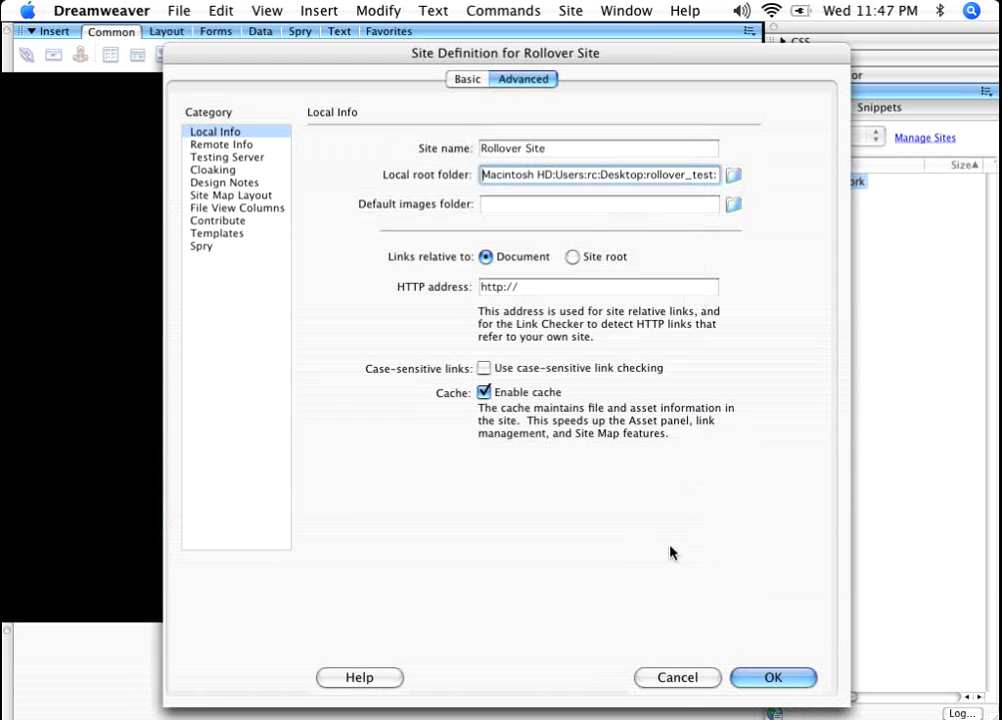
pyautogui.click(226, 157)
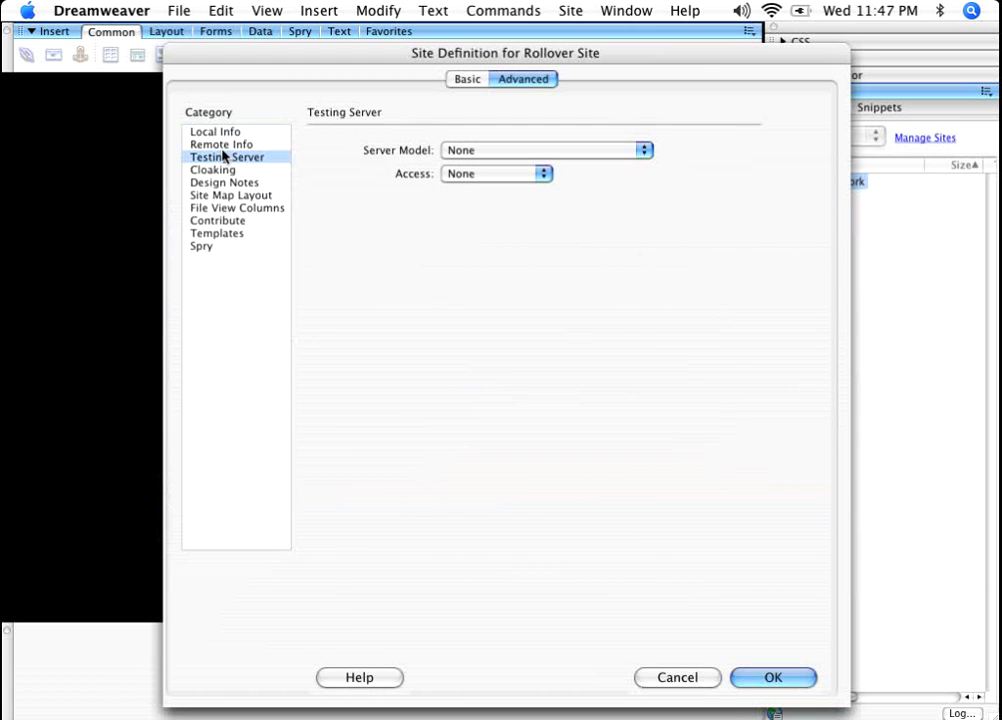
pyautogui.click(230, 145)
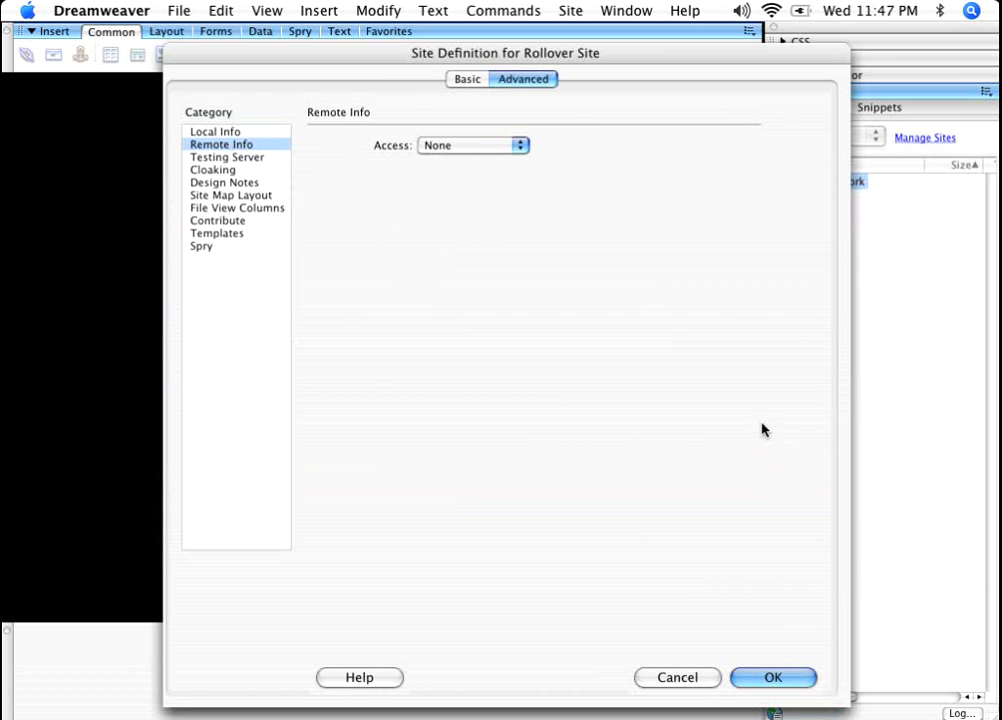
pyautogui.click(771, 680)
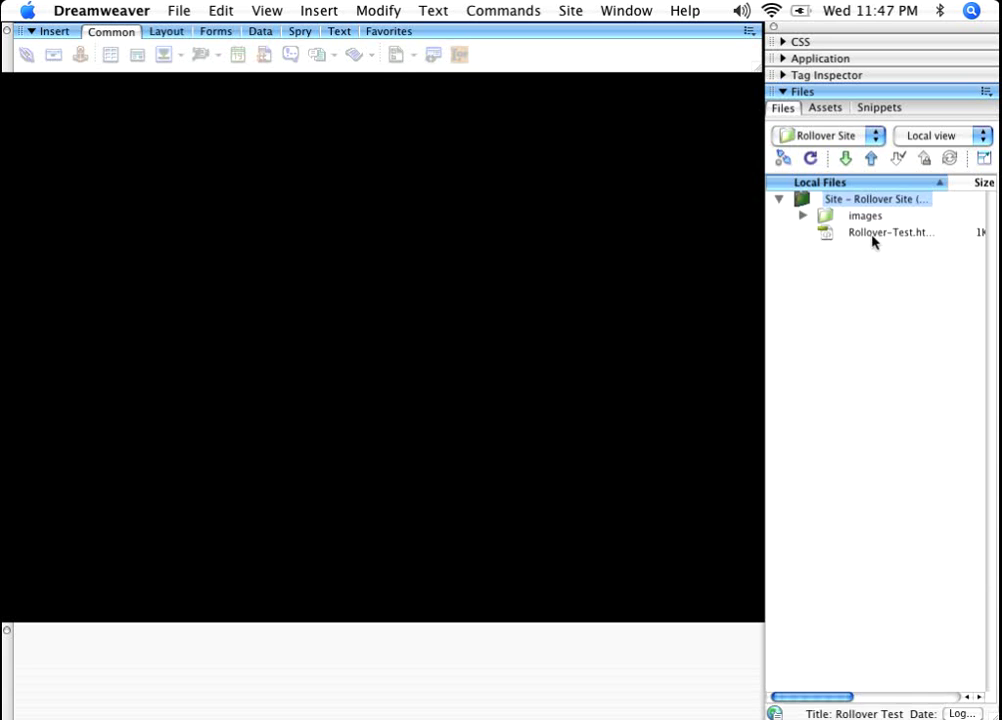
# - Open Rollover-Test.html and check the About Me and Blog images' sources and links, then return to Photoshop
pyautogui.click(872, 234)
pyautogui.click(802, 216)
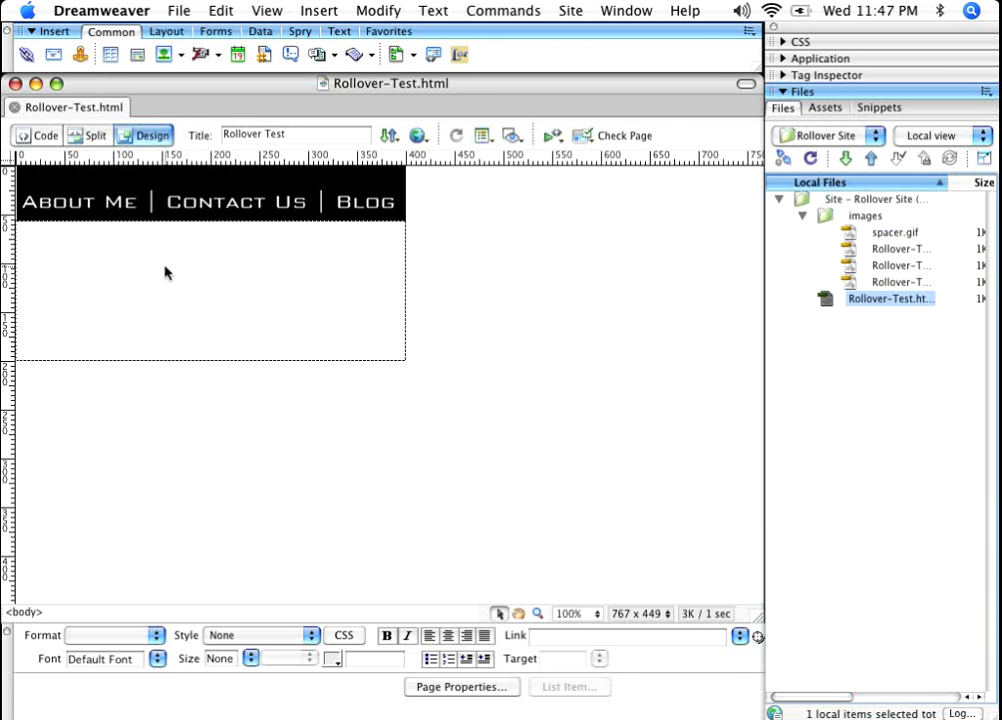
pyautogui.click(88, 211)
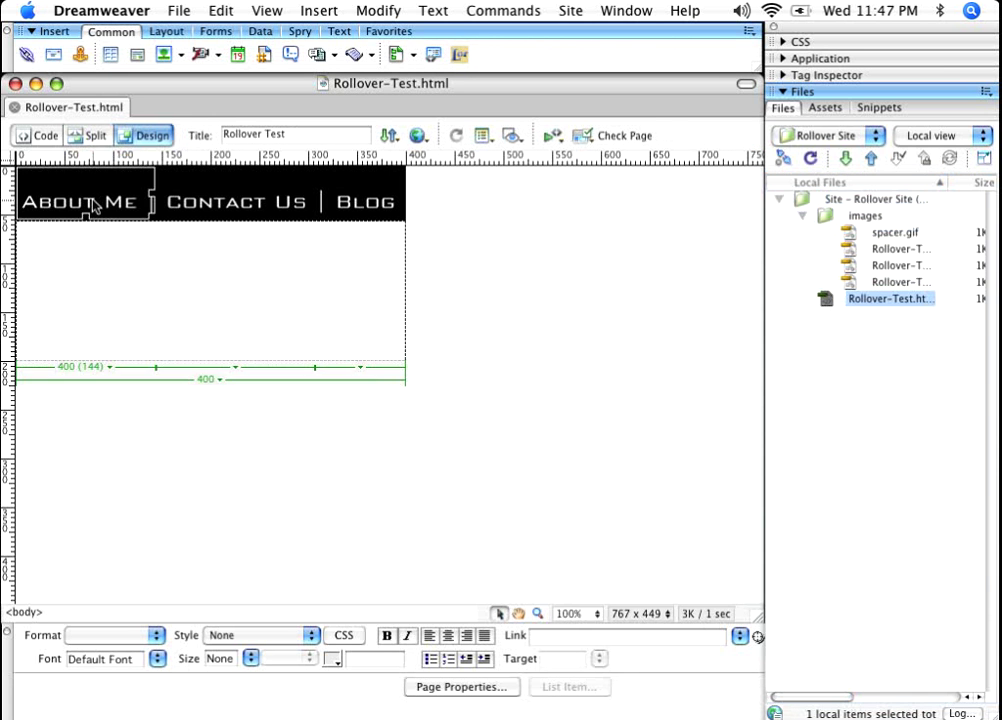
pyautogui.click(346, 205)
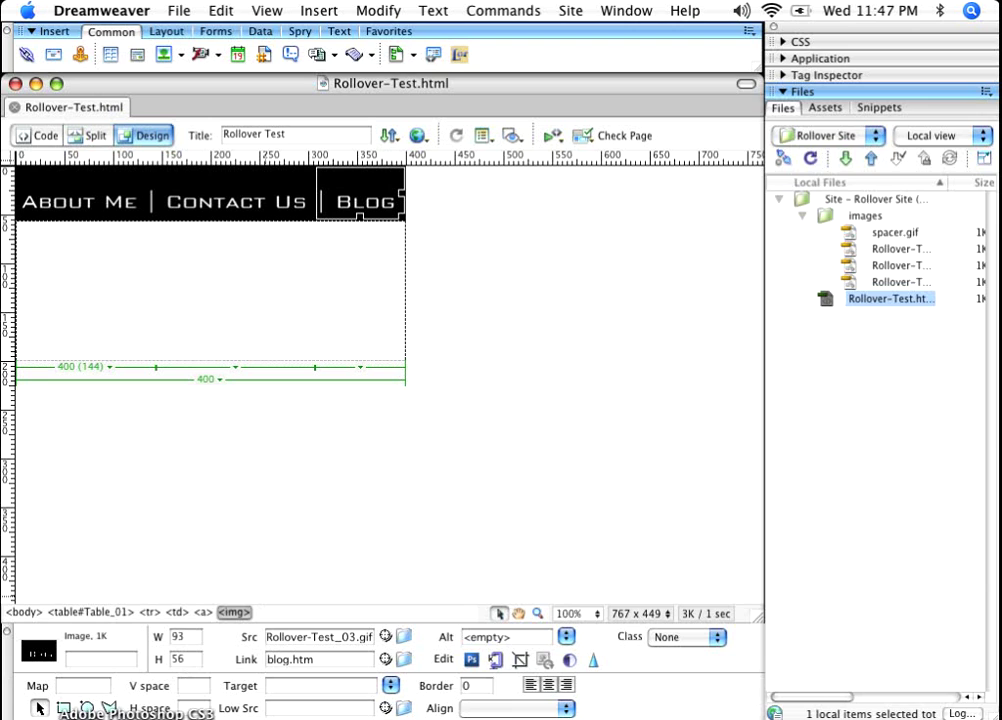
pyautogui.click(14, 697)
# - Open Rollover Test.psd in Photoshop
pyautogui.click(166, 8)
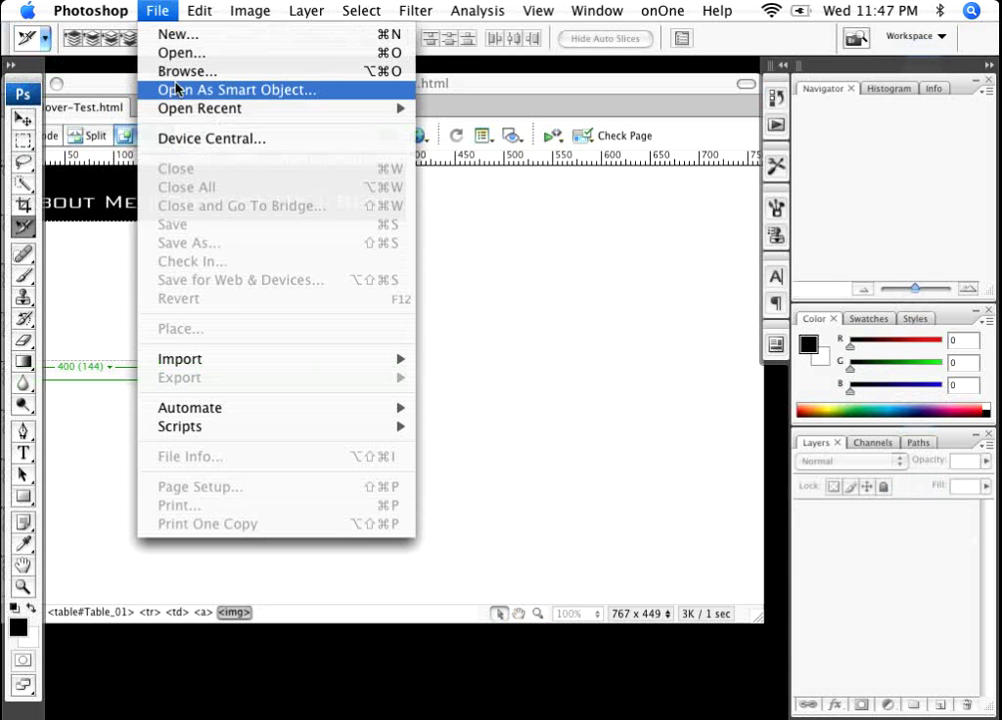
pyautogui.click(217, 65)
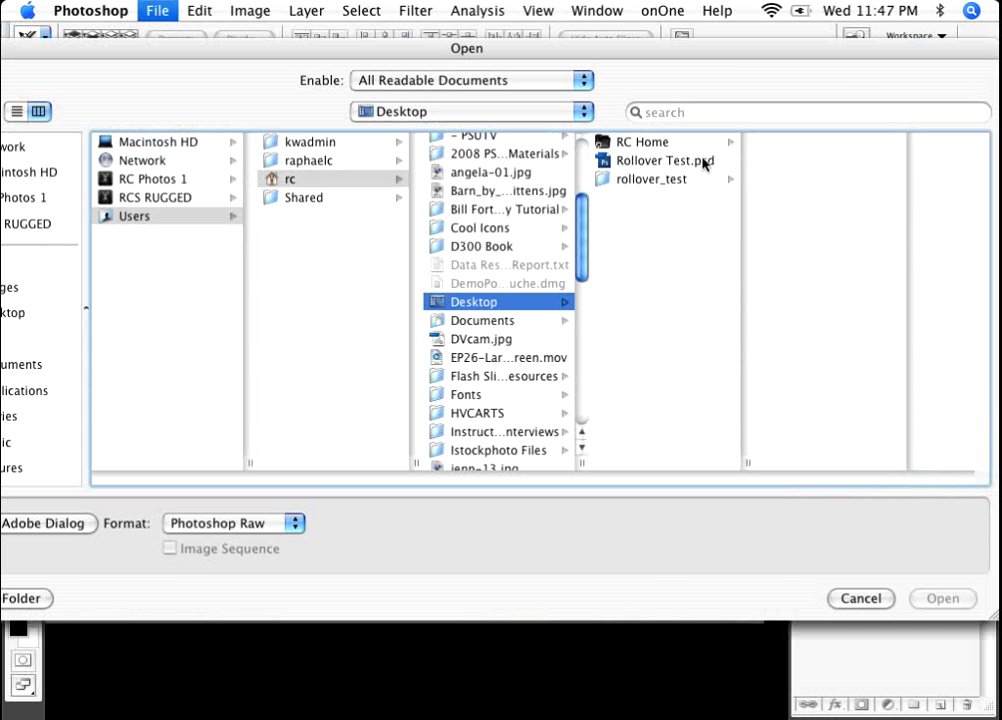
pyautogui.click(703, 163)
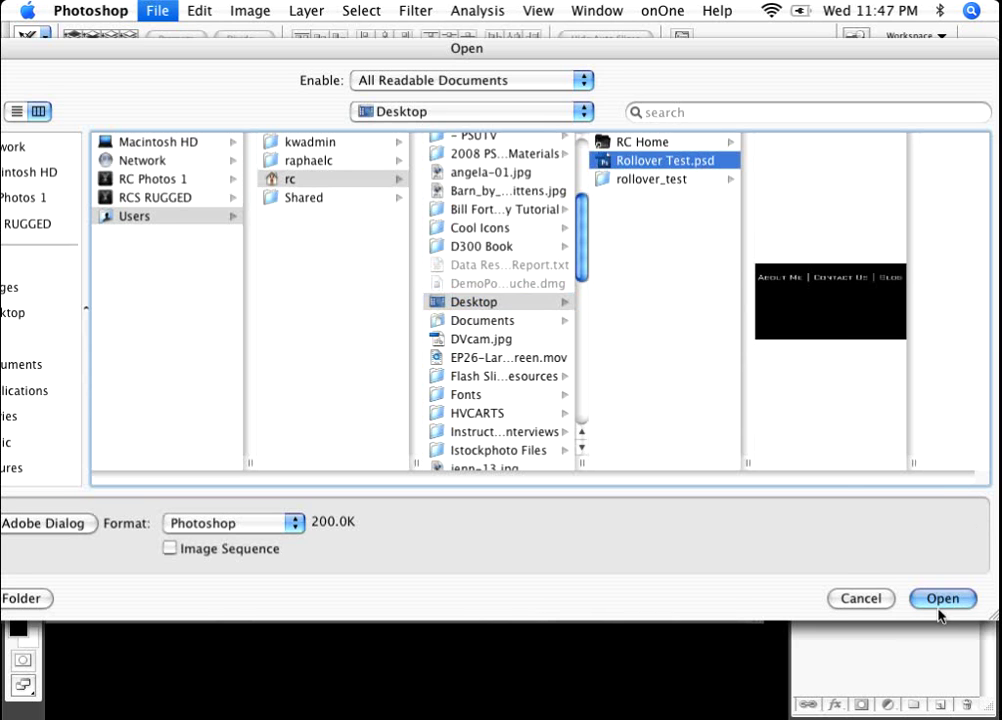
pyautogui.click(939, 610)
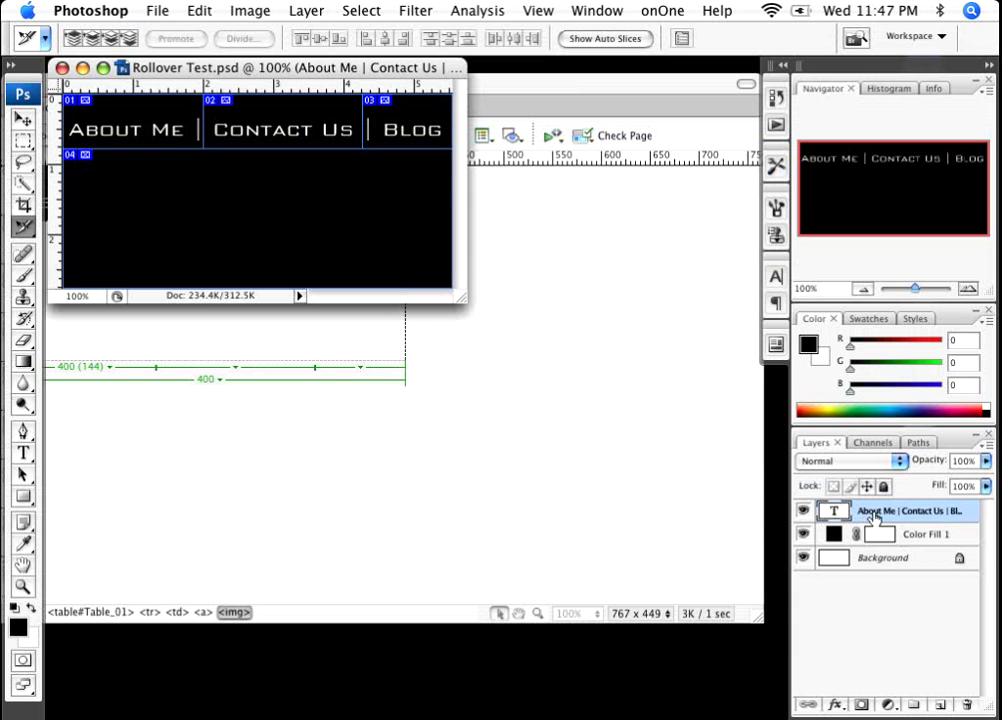
# - Change the banner text colour to red f50d0d
pyautogui.click(24, 454)
pyautogui.click(596, 38)
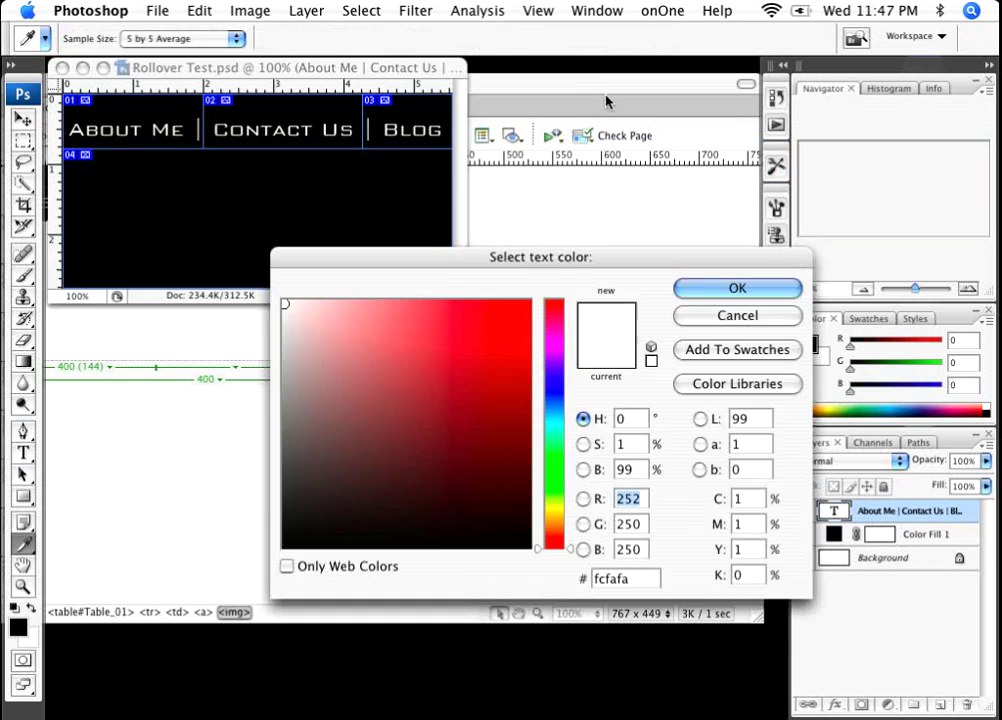
pyautogui.click(517, 309)
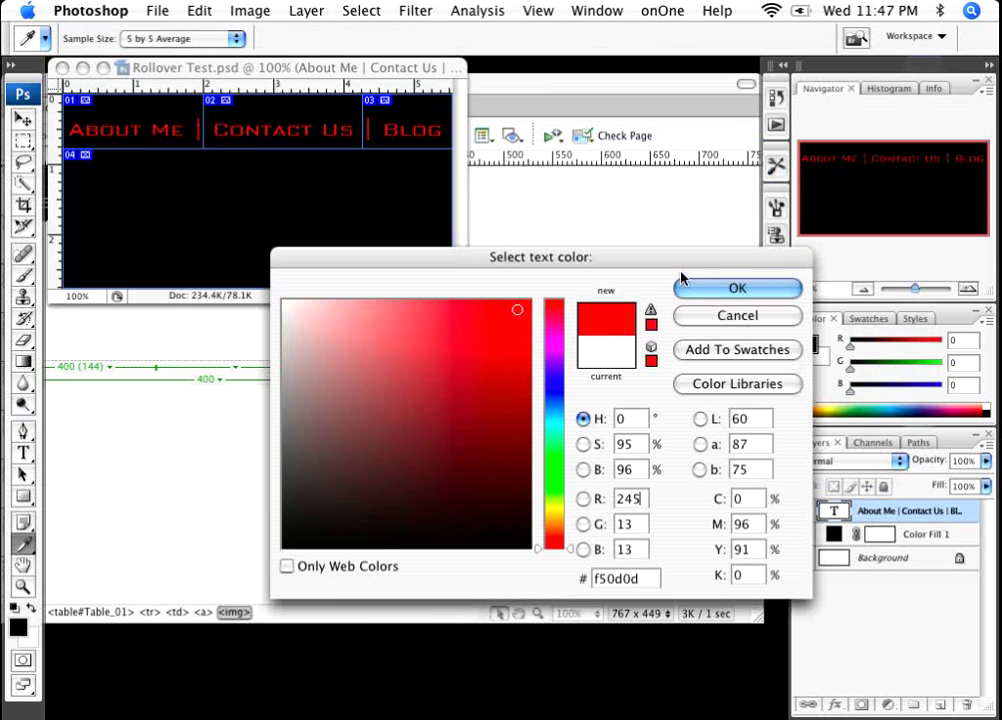
pyautogui.click(738, 287)
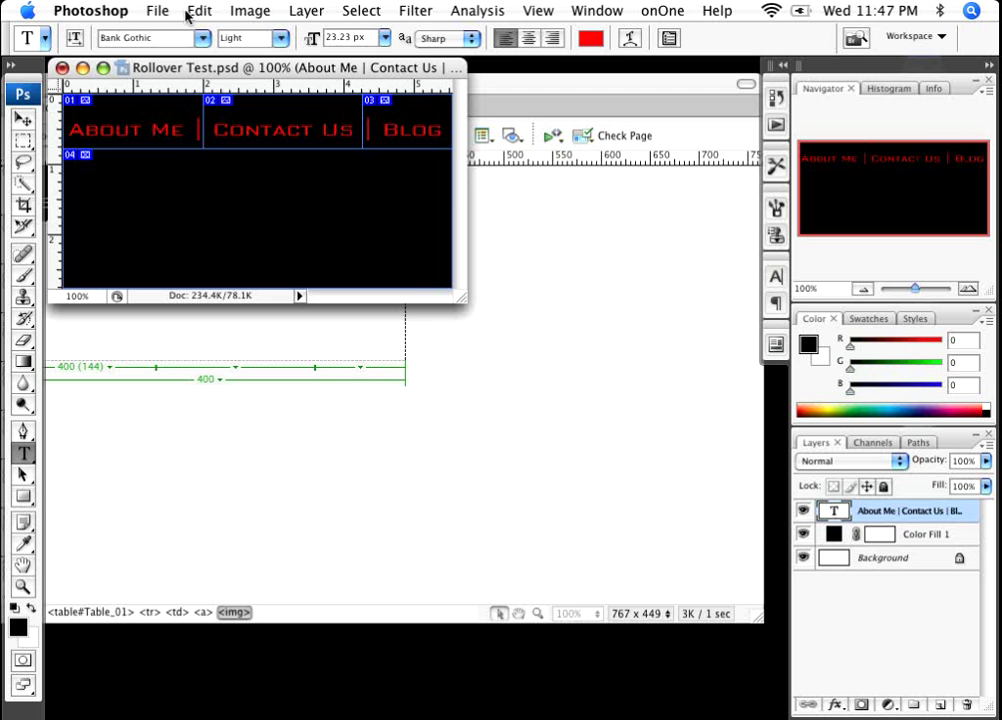
pyautogui.click(128, 11)
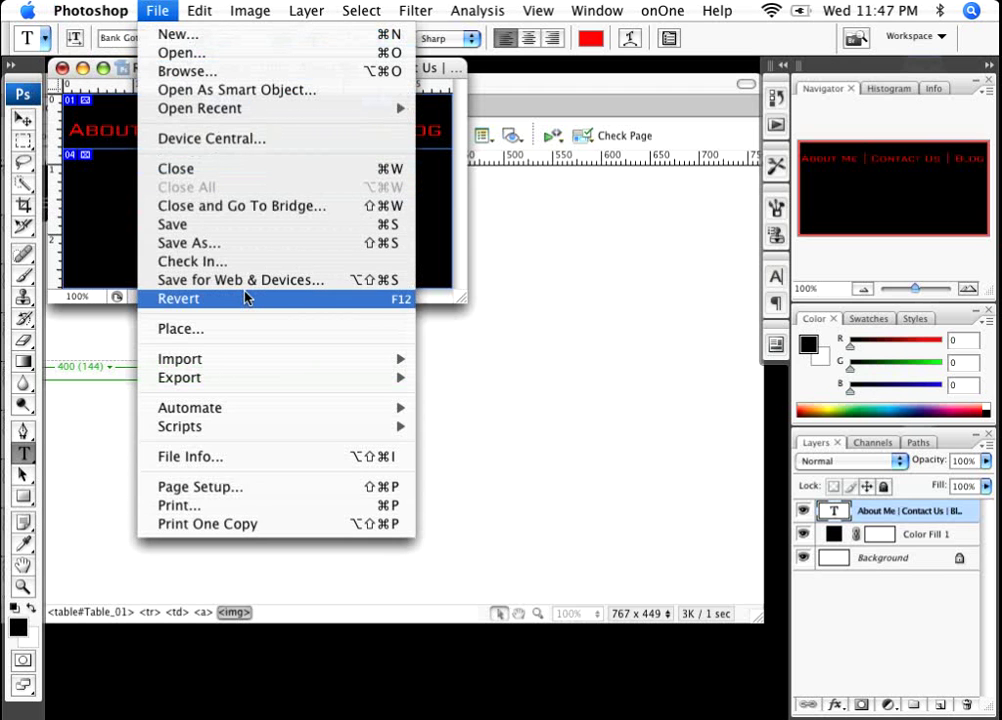
# - Start Save for Web & Devices for the red banner with the format set to Images Only
pyautogui.click(279, 280)
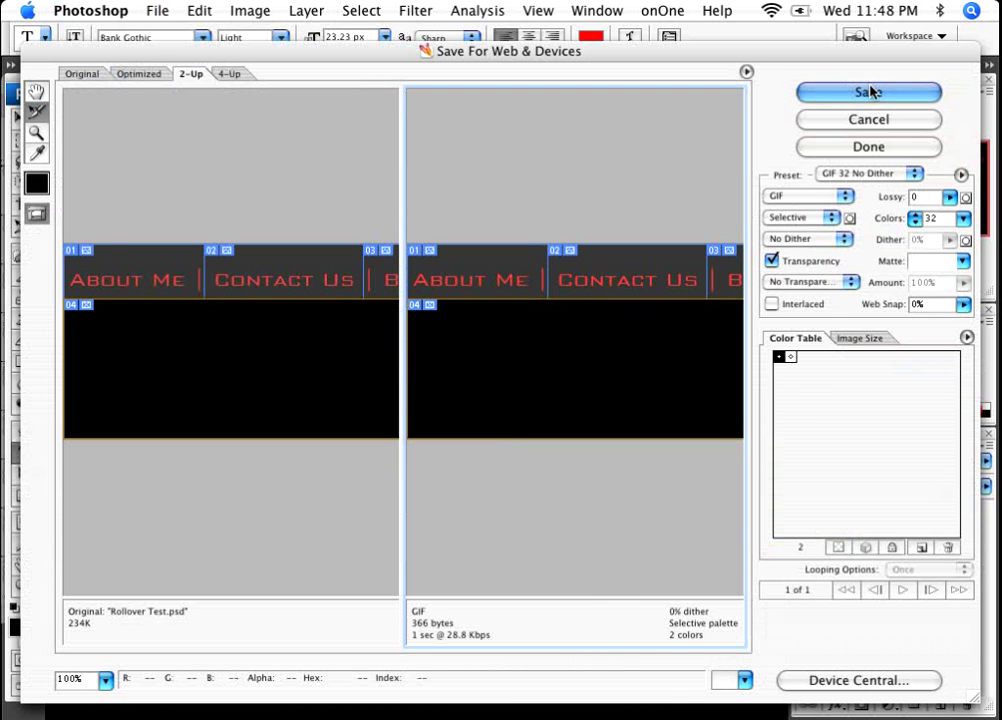
pyautogui.click(868, 92)
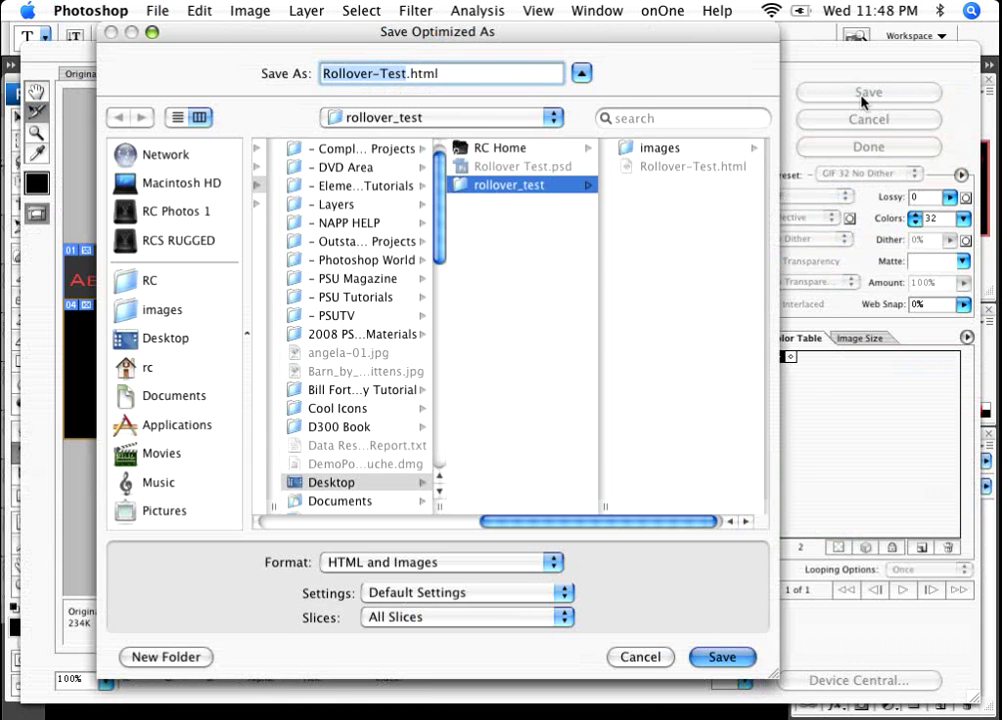
pyautogui.click(395, 564)
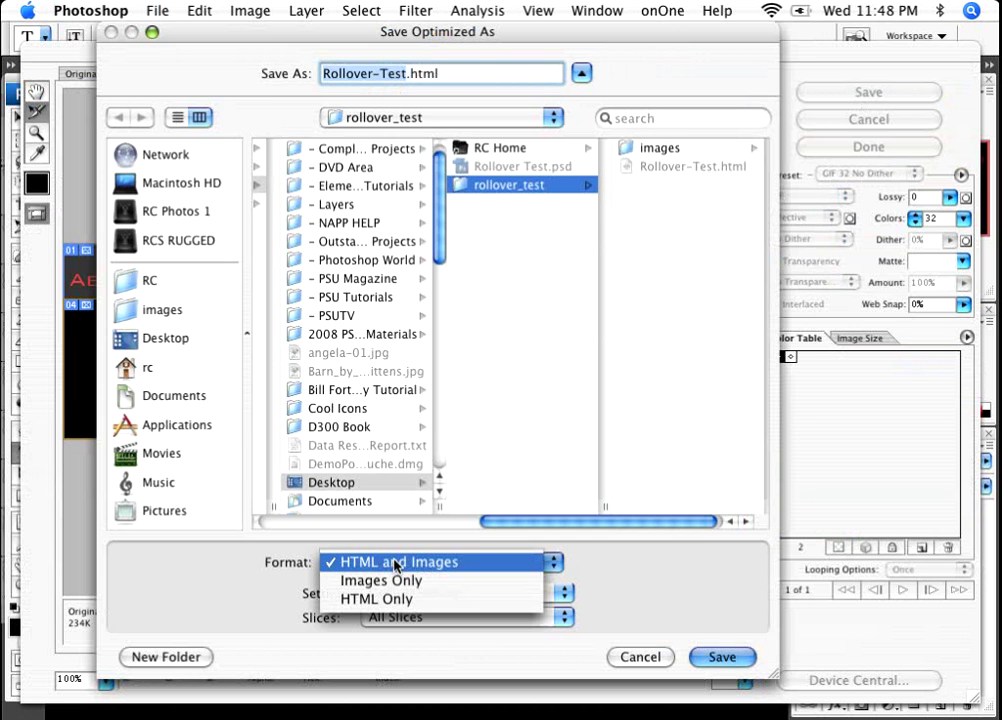
pyautogui.click(395, 582)
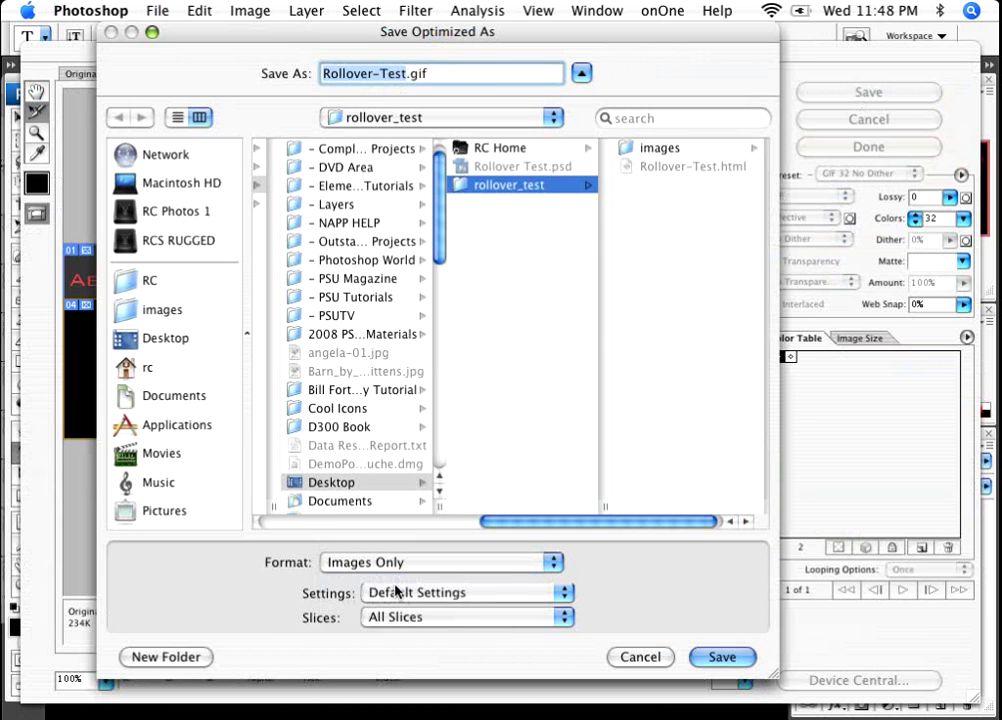
pyautogui.click(409, 592)
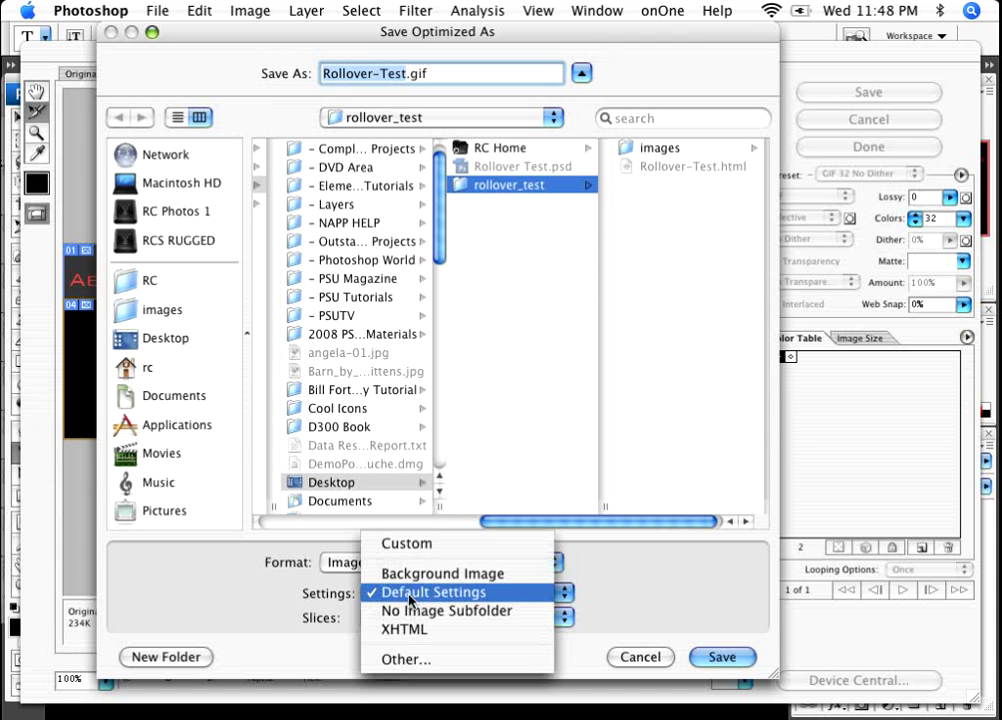
pyautogui.click(413, 660)
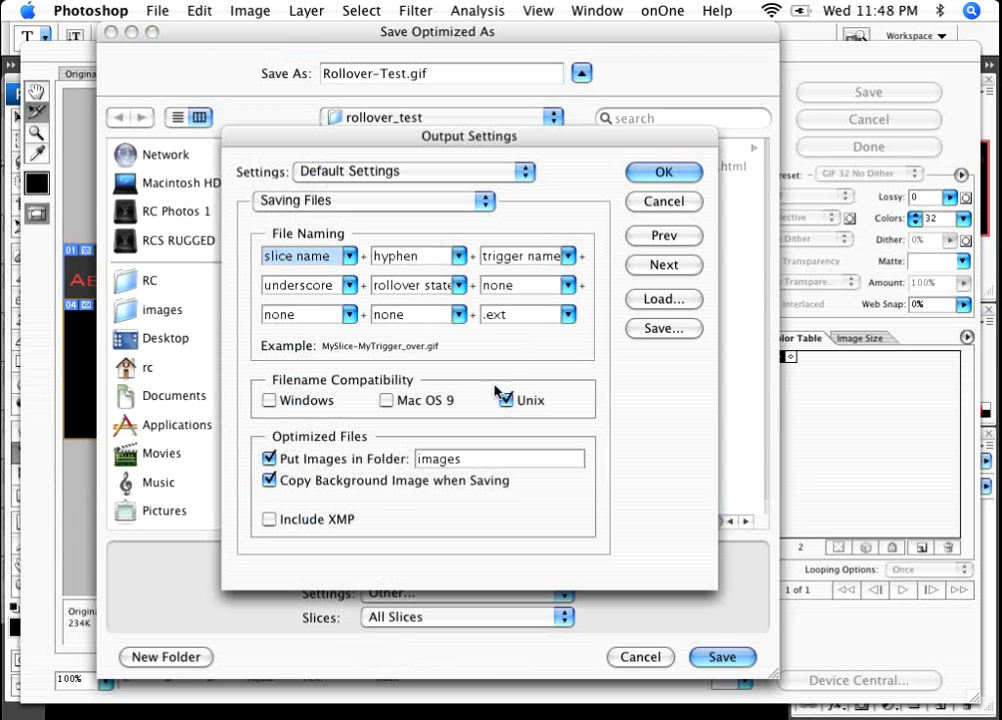
pyautogui.click(328, 207)
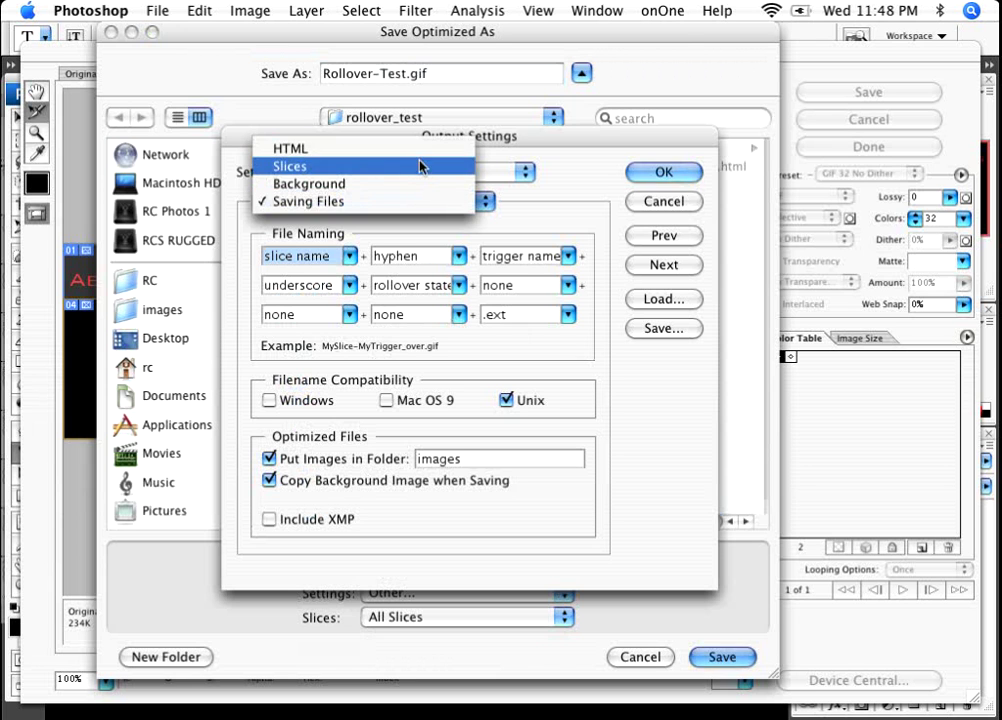
pyautogui.click(555, 224)
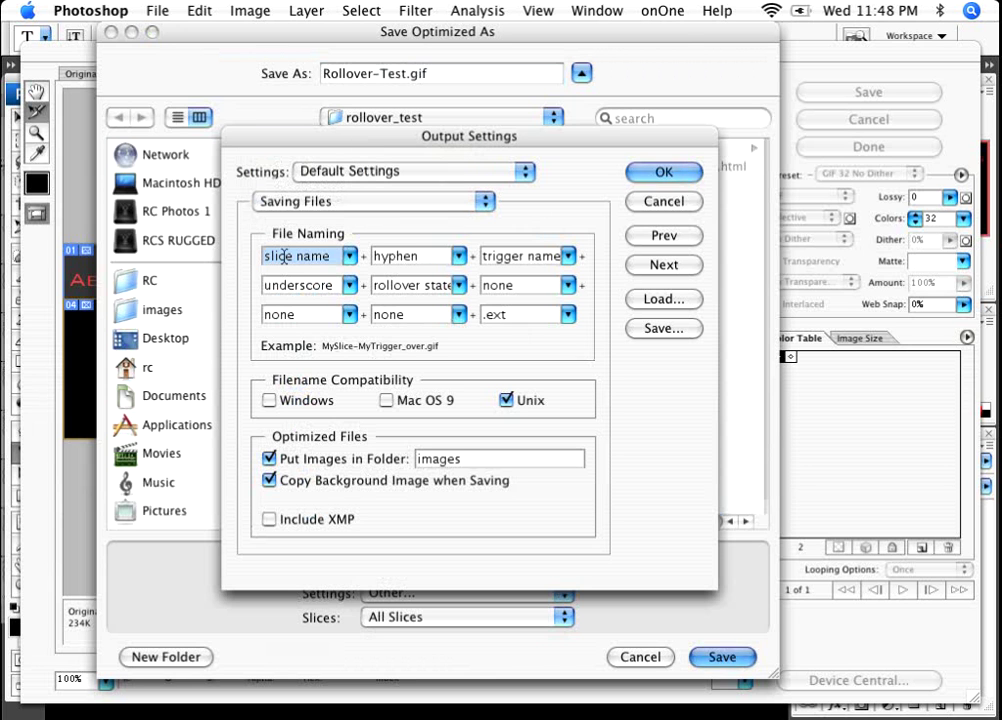
pyautogui.click(292, 463)
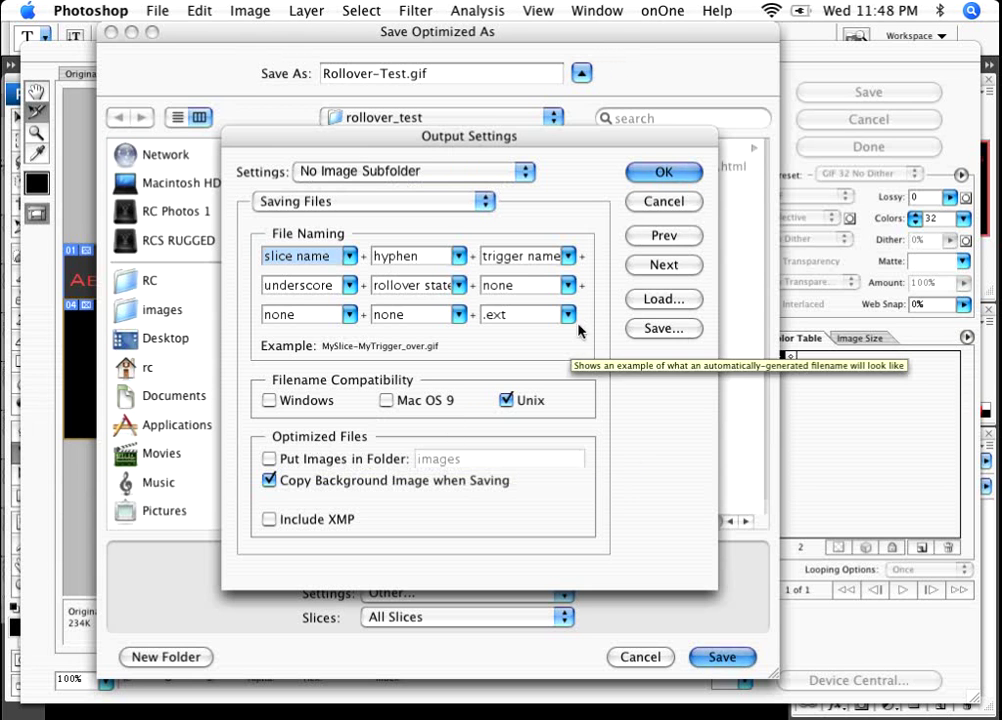
# - Switch the output settings to the No Image Subfolder preset
pyautogui.click(685, 201)
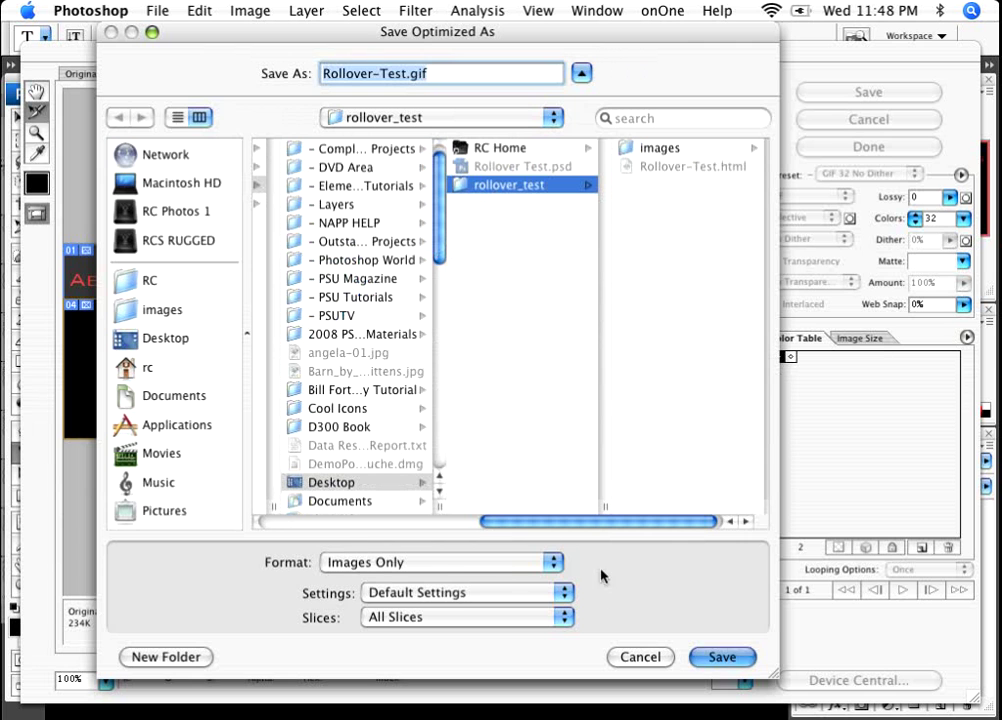
pyautogui.click(400, 593)
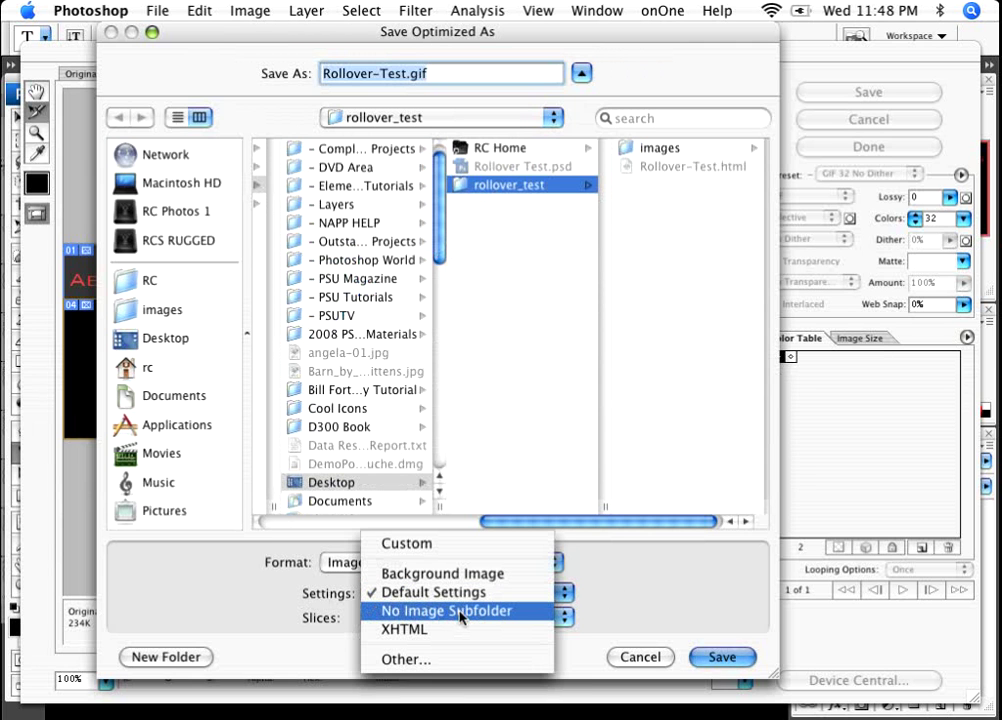
pyautogui.click(461, 612)
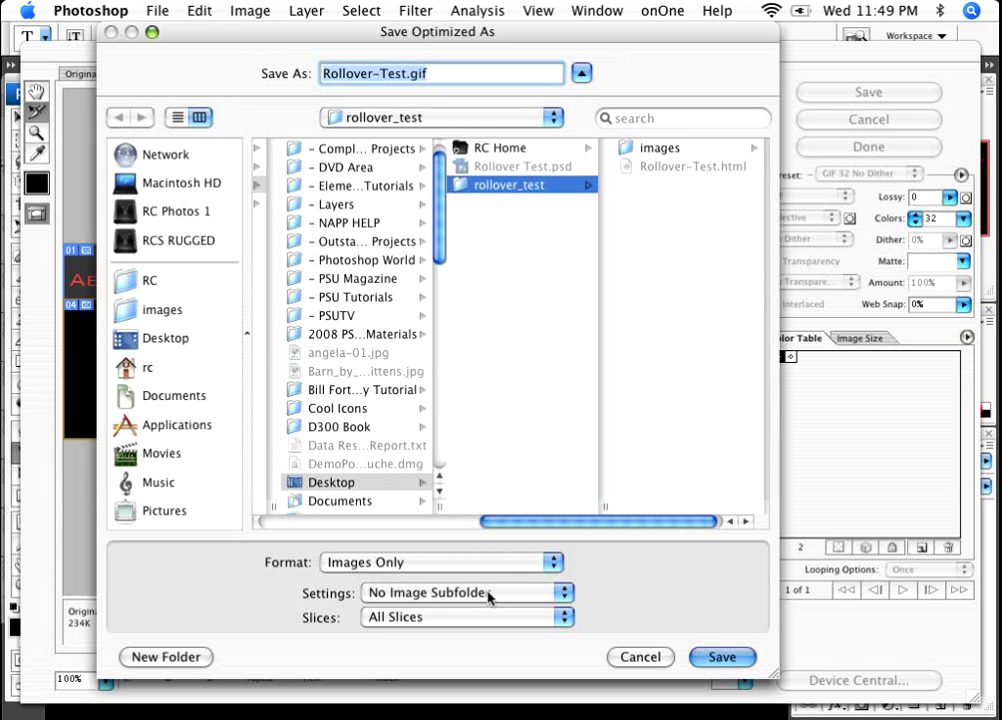
# - Create a folder named 'over' inside the site's images folder and save the slices there
pyautogui.click(644, 151)
pyautogui.click(168, 658)
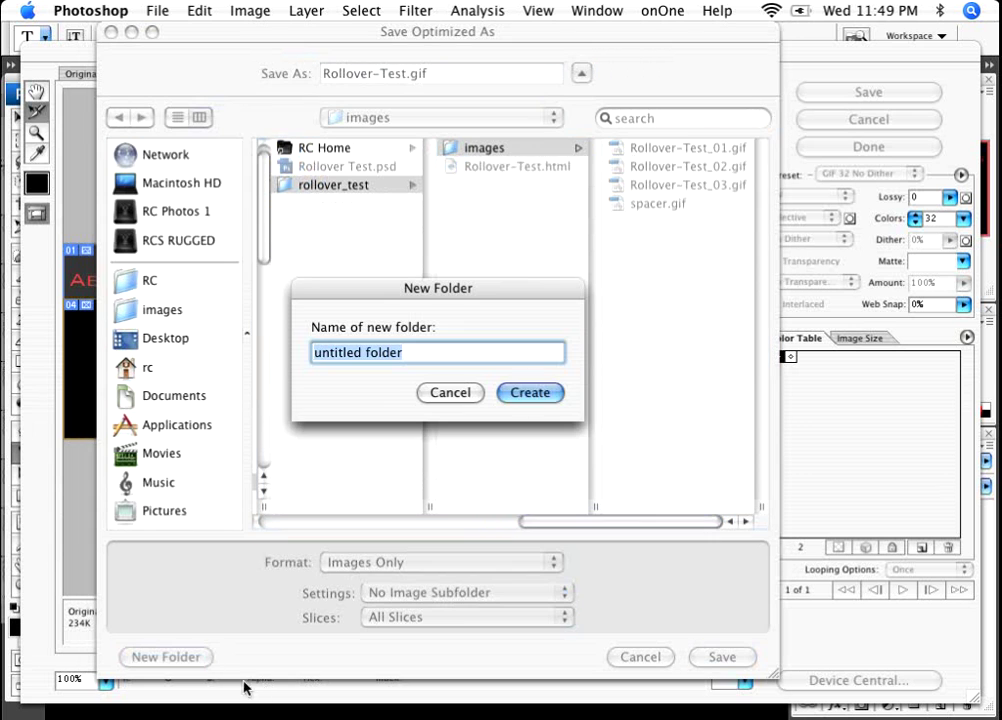
pyautogui.write('over')
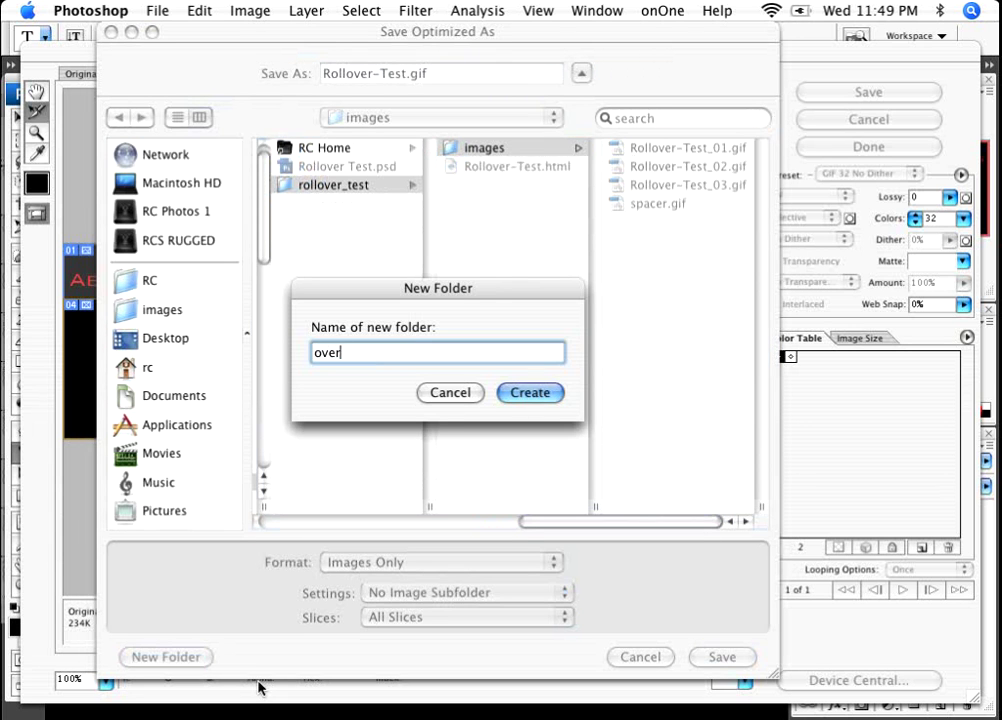
pyautogui.press('Return')
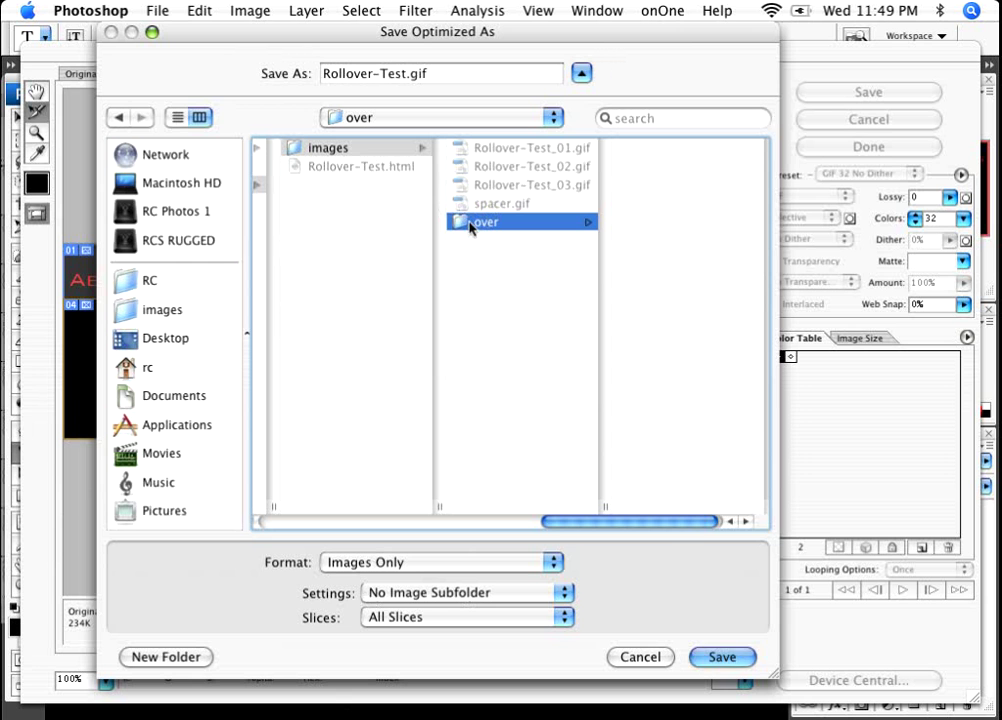
pyautogui.click(722, 657)
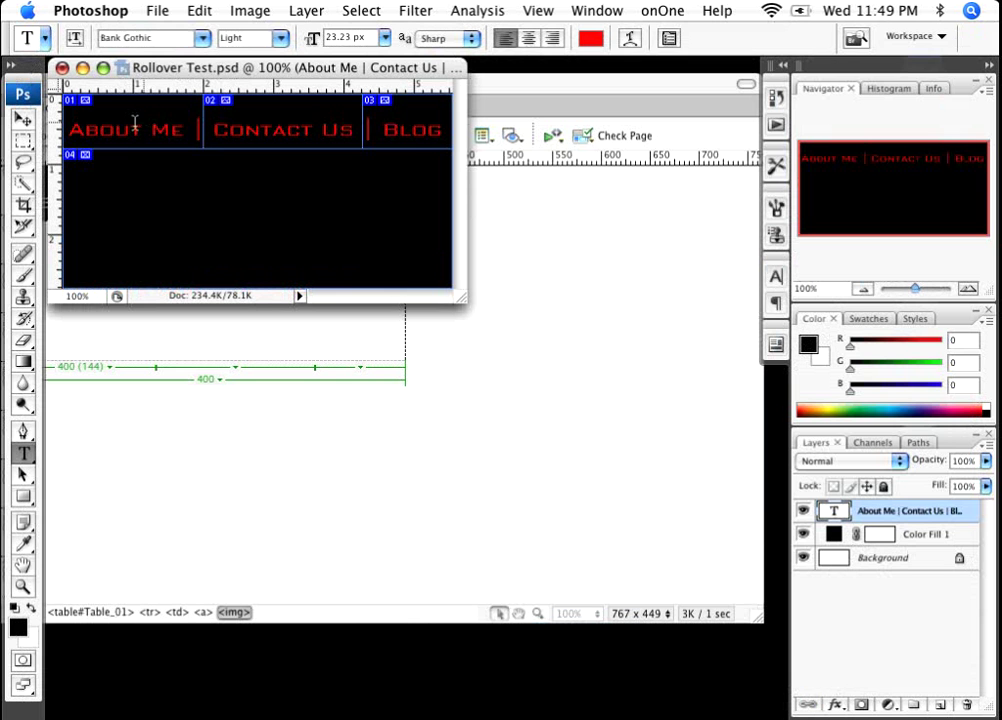
# - Back in Dreamweaver, show the Behaviors panel and select the About Me banner image
pyautogui.click(584, 411)
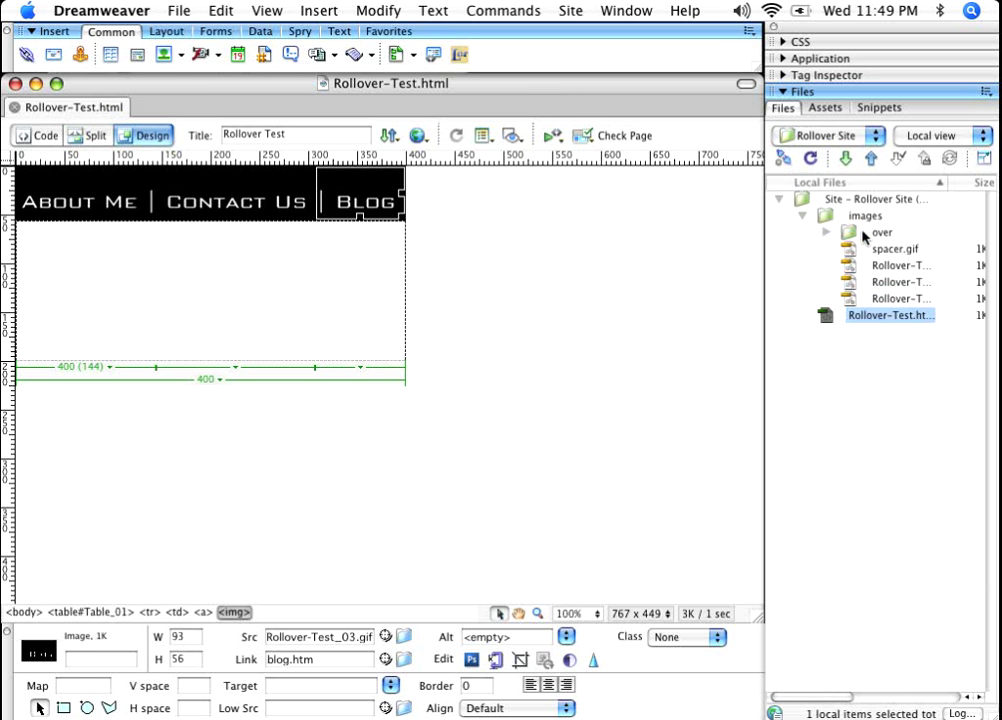
pyautogui.click(632, 262)
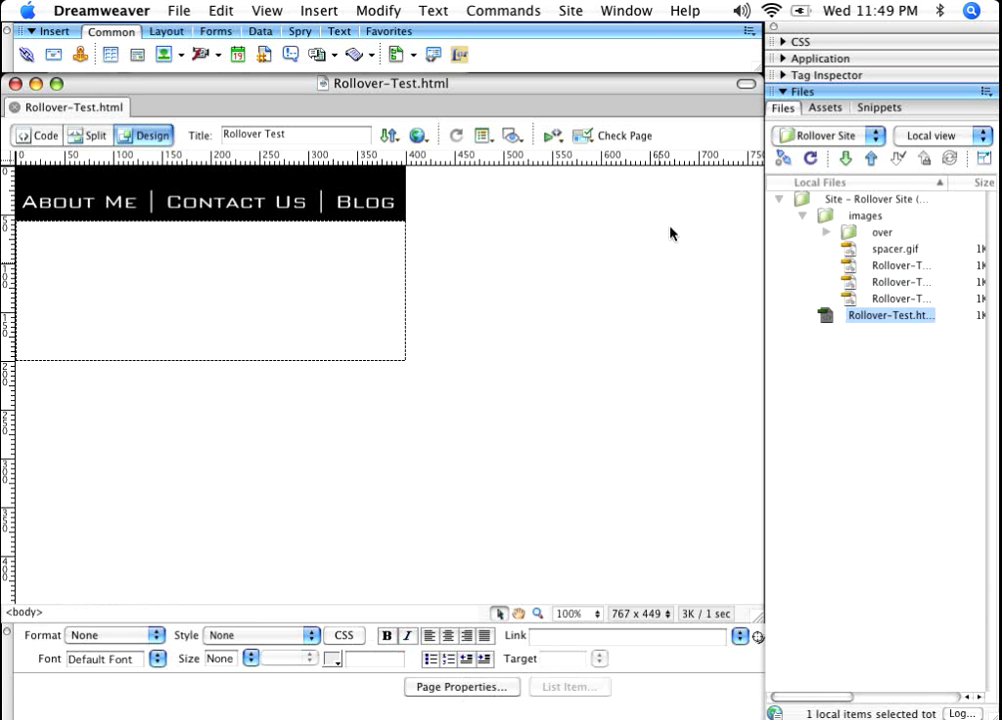
pyautogui.click(630, 10)
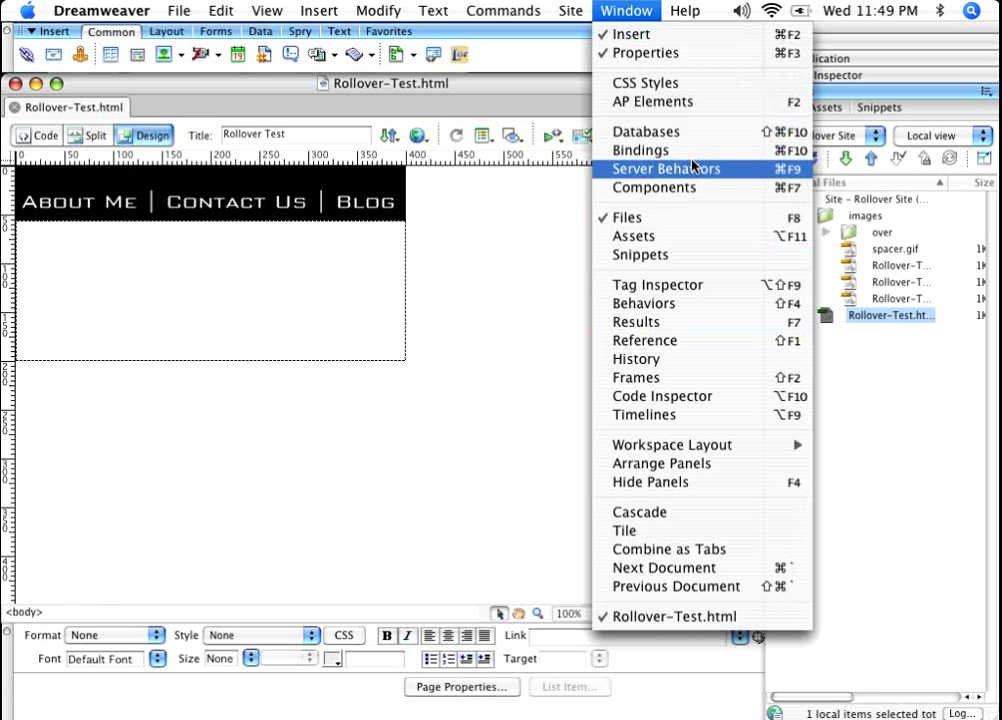
pyautogui.click(667, 302)
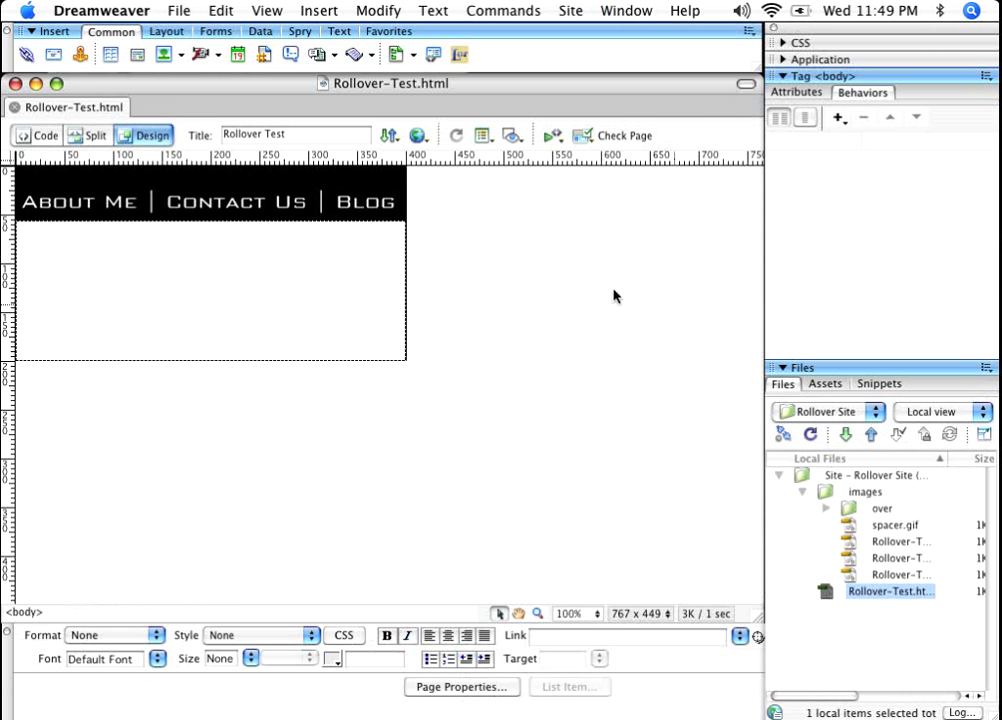
pyautogui.click(128, 212)
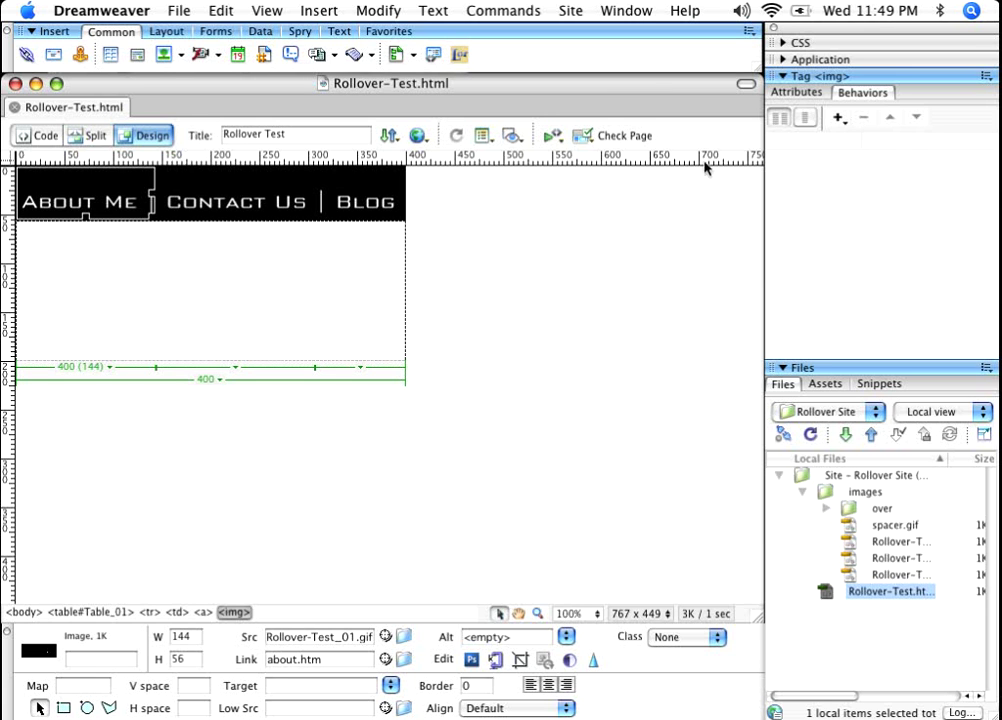
# - Add a Swap Image behavior to About Me using images/over/Rollover-Test_01.gif
pyautogui.click(840, 119)
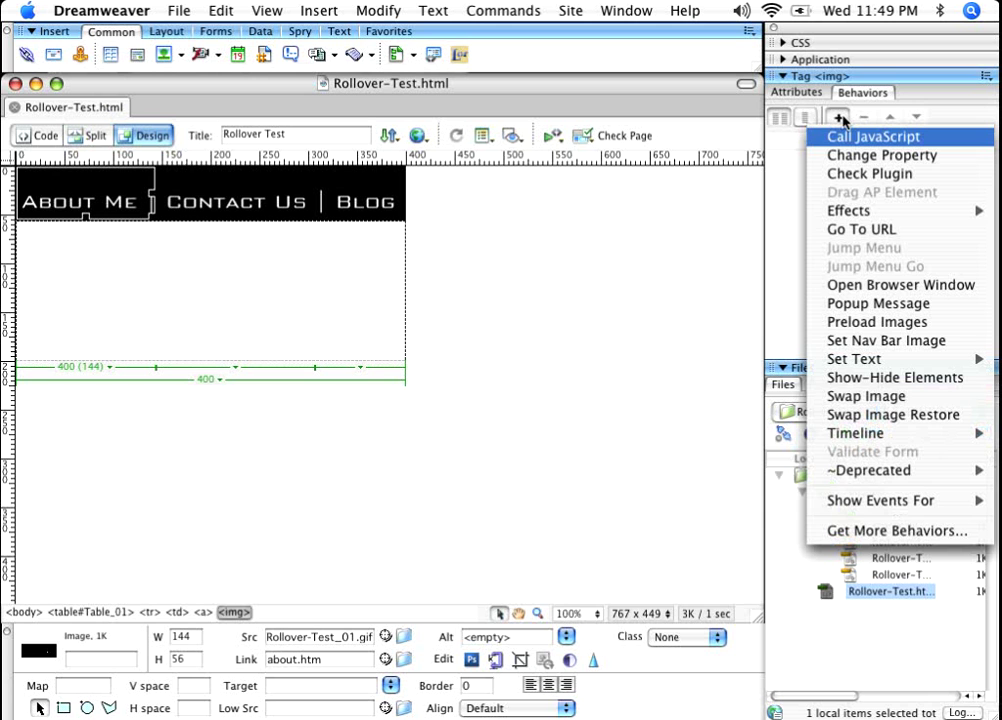
pyautogui.click(902, 398)
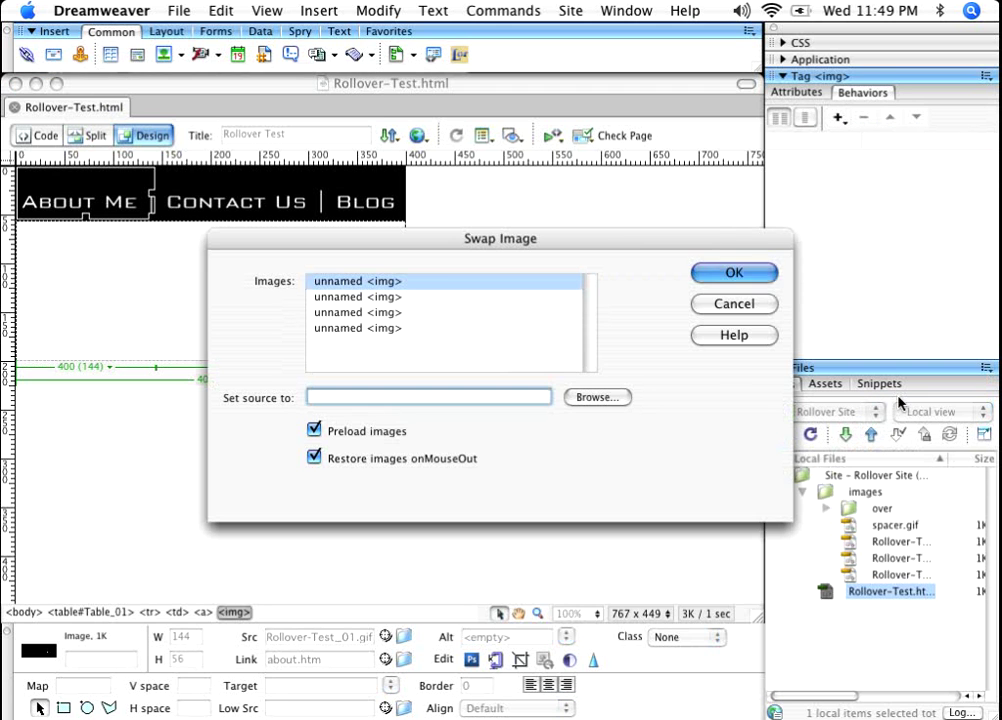
pyautogui.click(598, 398)
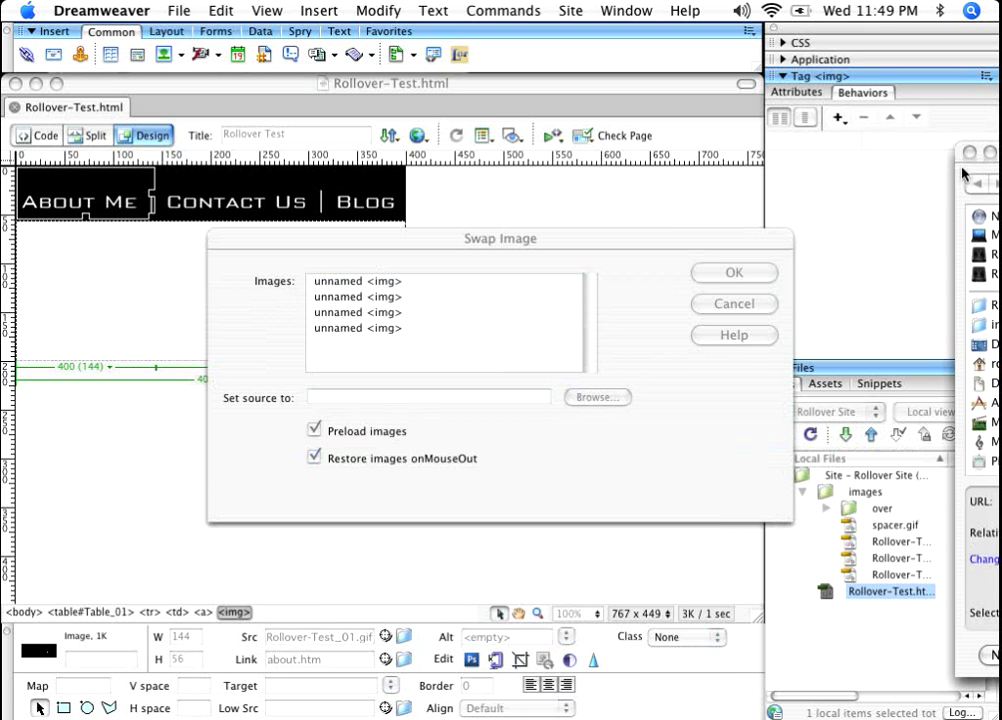
pyautogui.moveTo(955, 160); pyautogui.dragTo(135, 85)
pyautogui.click(552, 141)
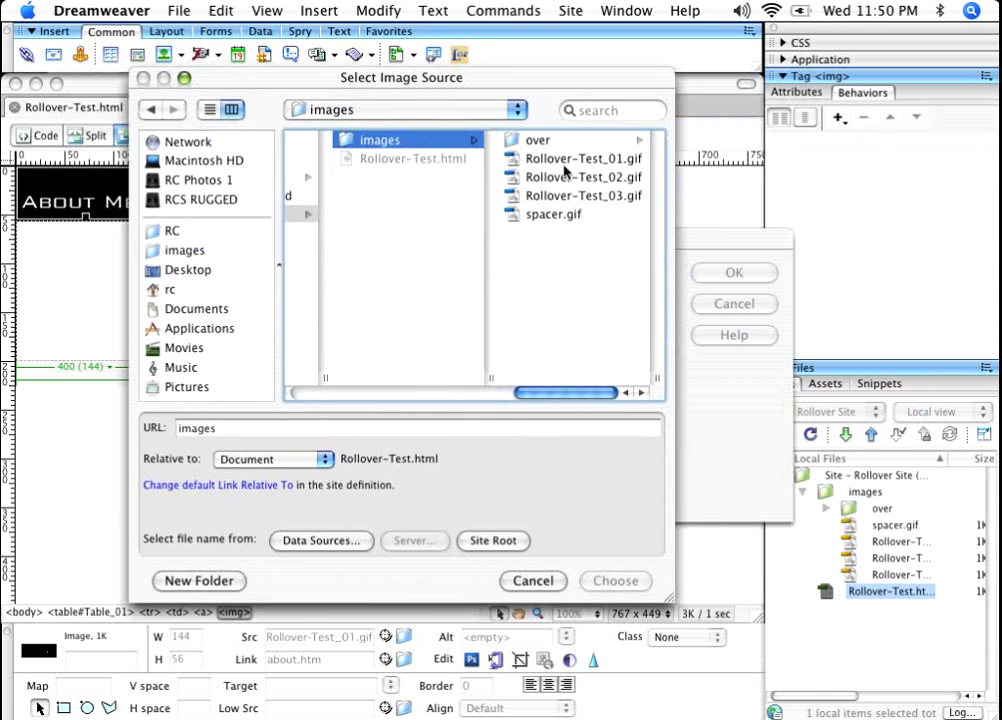
pyautogui.click(540, 141)
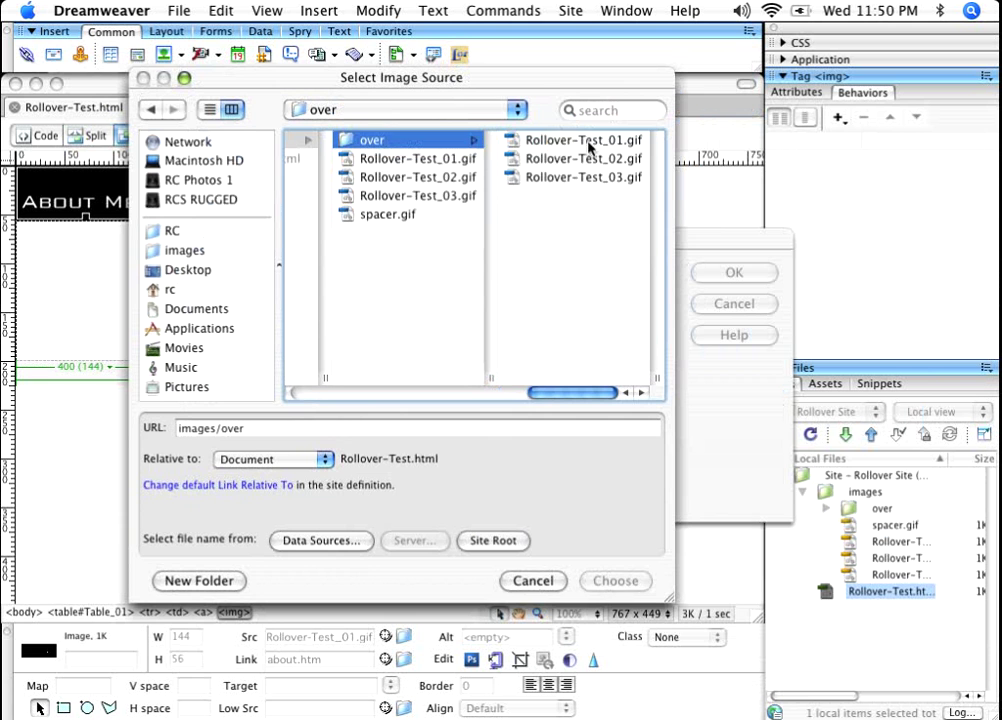
pyautogui.click(589, 147)
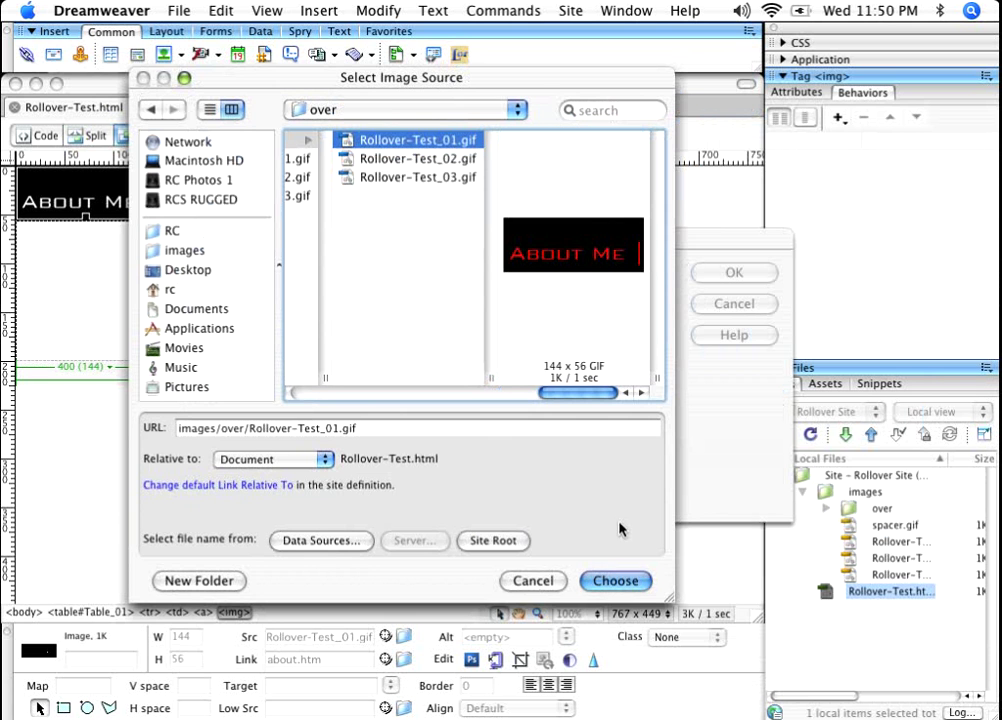
pyautogui.click(633, 584)
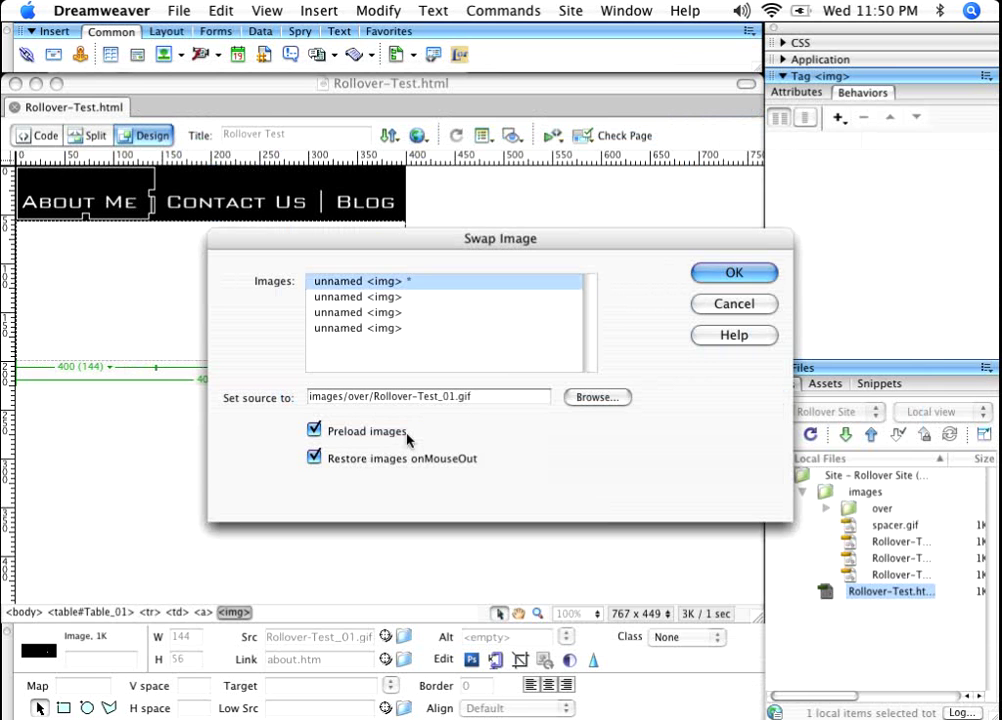
pyautogui.click(724, 273)
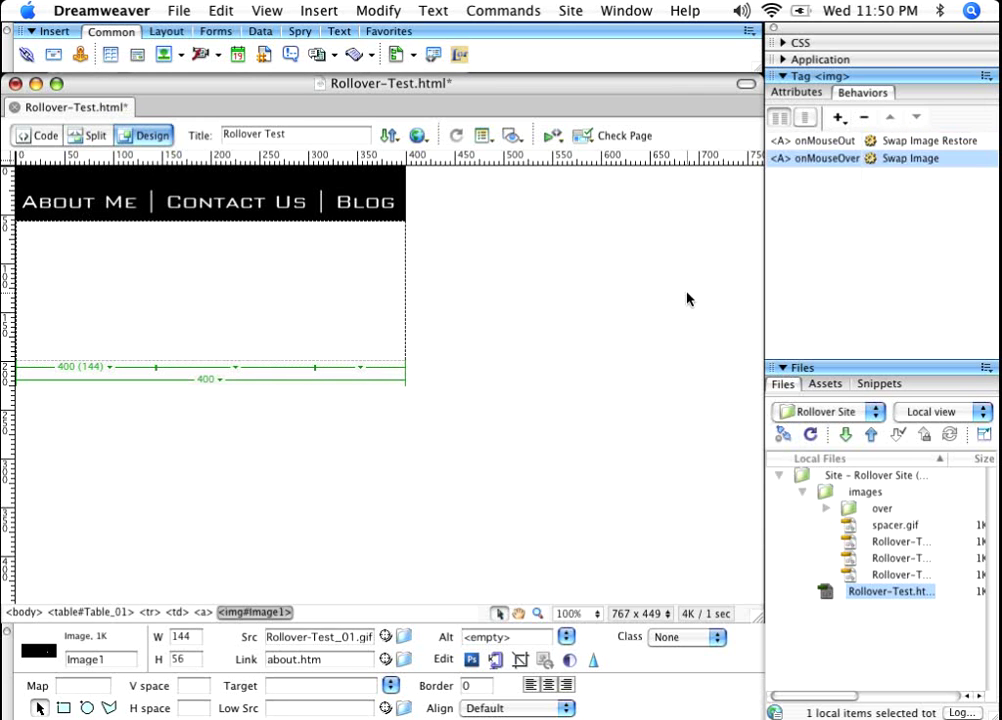
# - Give the Contact Us image a Swap Image behavior using images/over/Rollover-Test_02.gif
pyautogui.click(85, 205)
pyautogui.click(290, 205)
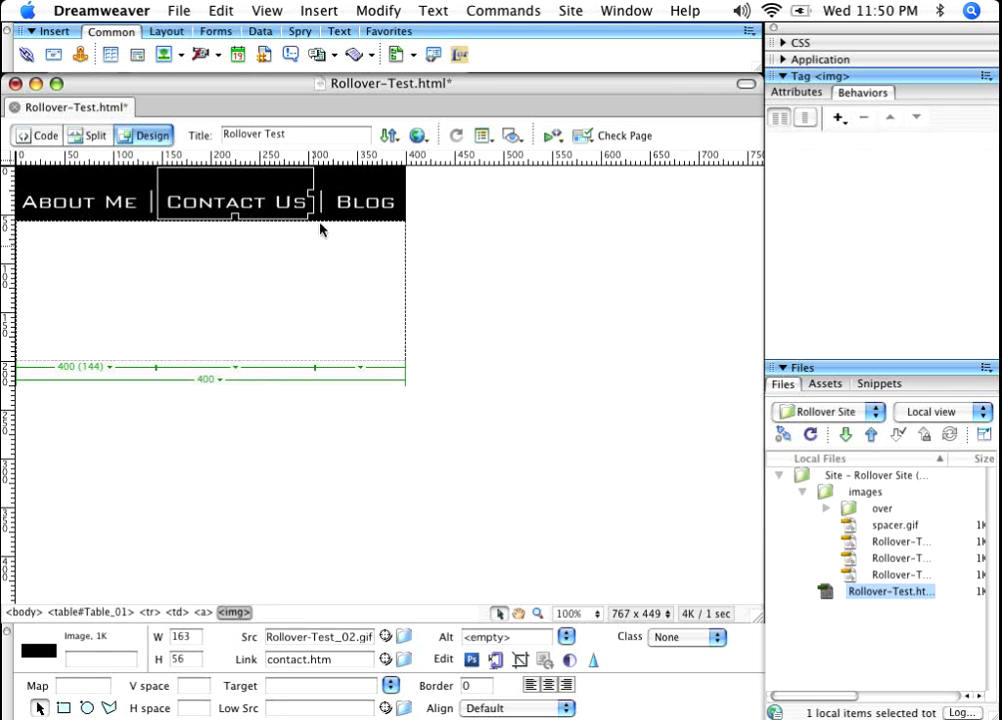
pyautogui.click(839, 117)
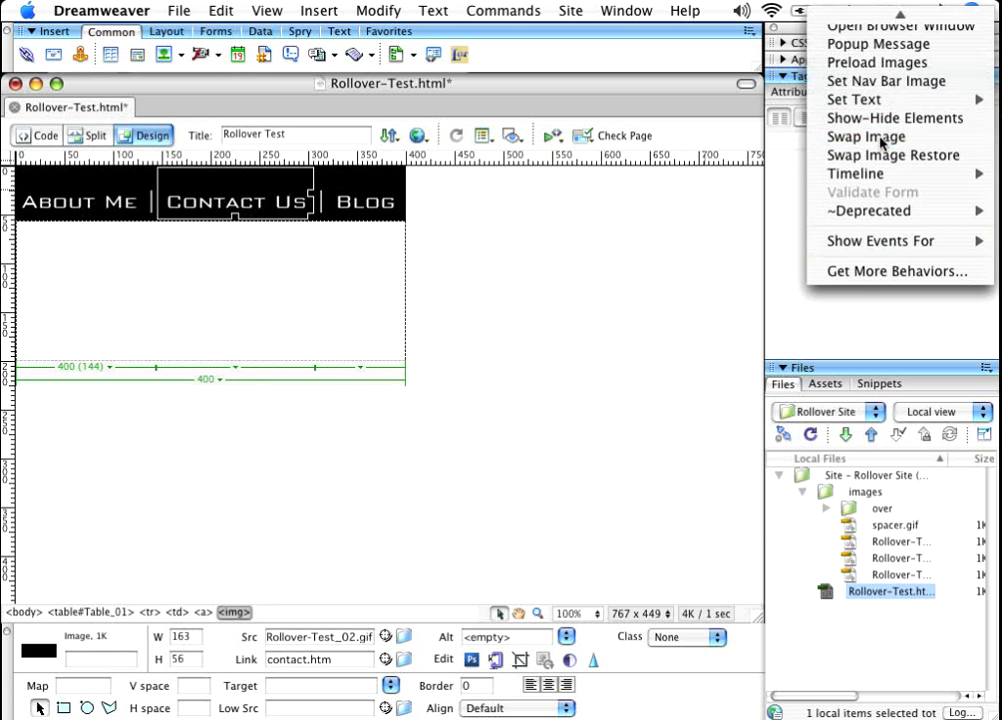
pyautogui.click(860, 137)
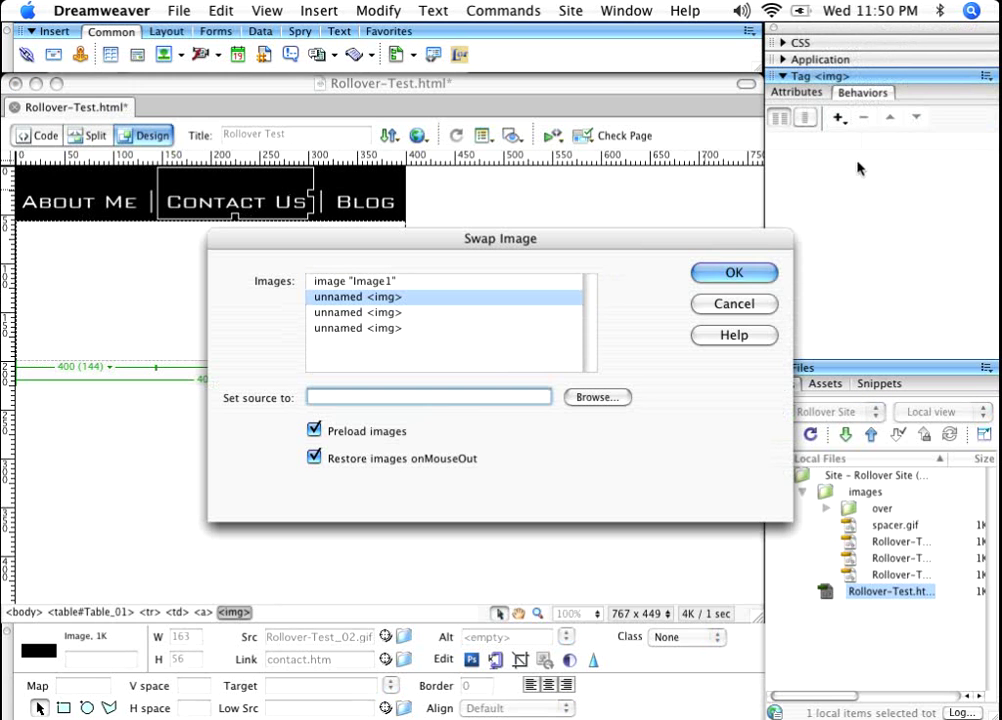
pyautogui.click(608, 399)
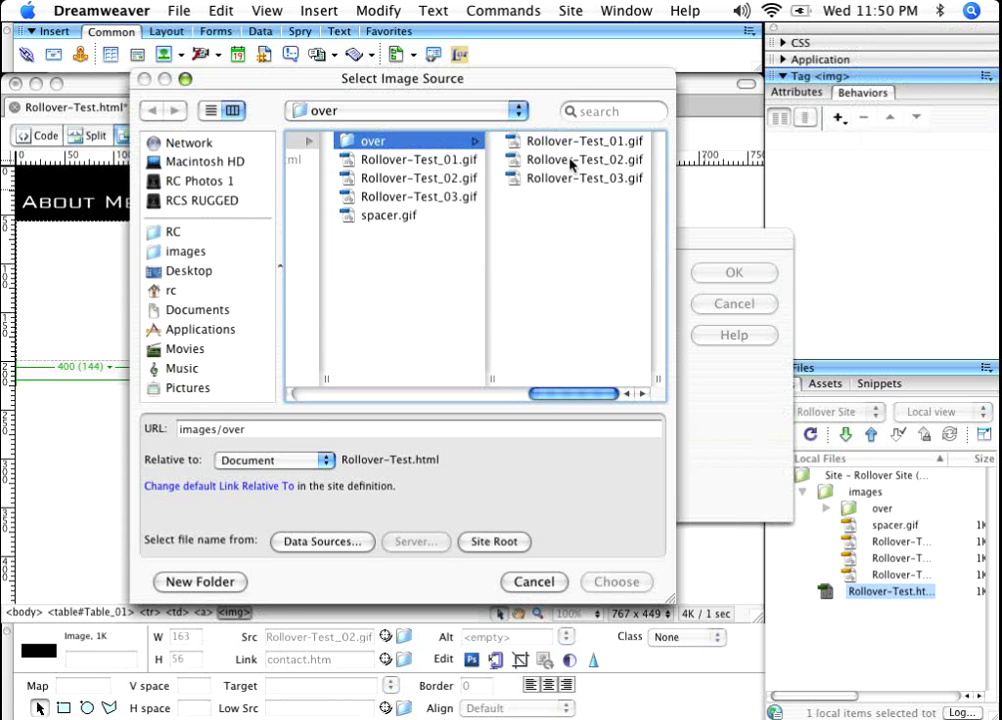
pyautogui.click(572, 161)
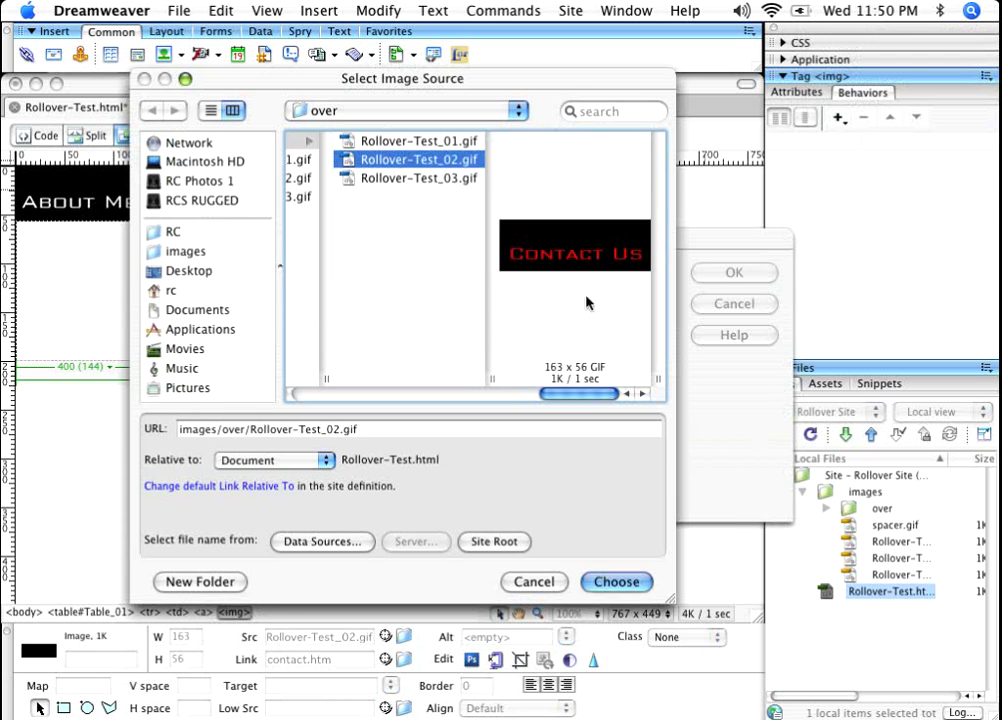
pyautogui.click(618, 583)
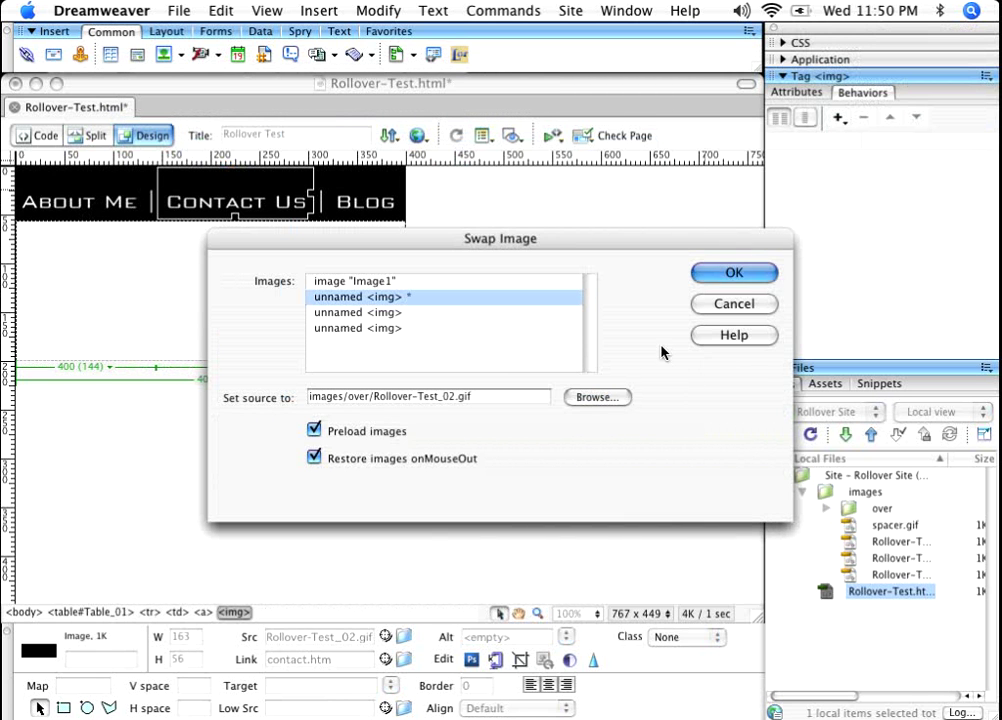
pyautogui.click(729, 272)
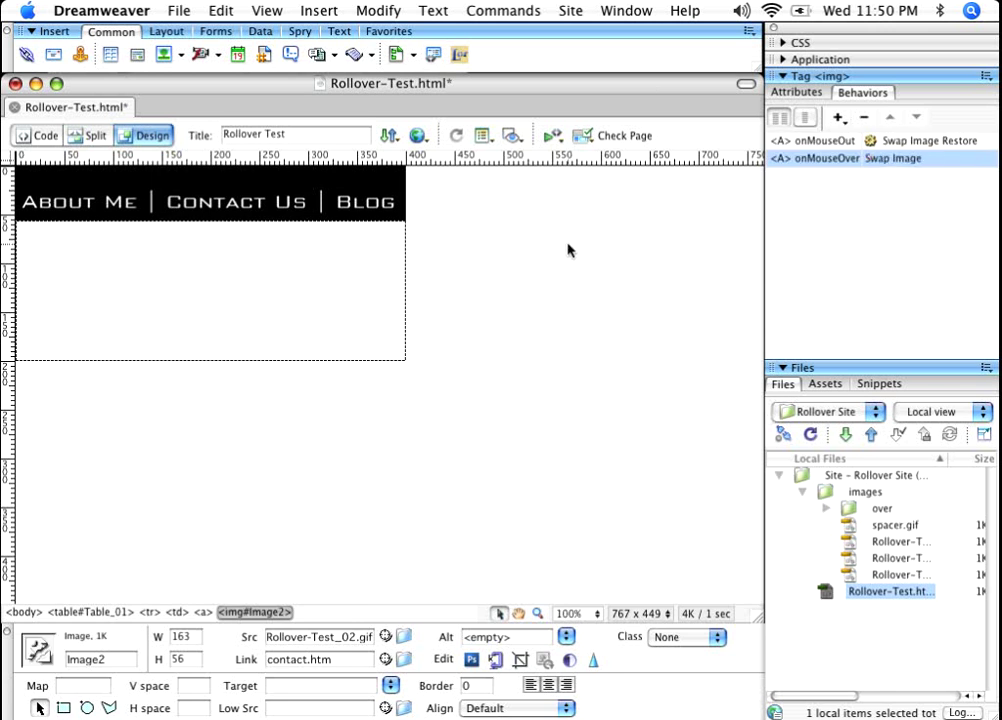
# - Give the Blog image a Swap Image behavior using images/over/Rollover-Test_03.gif, then save the page
pyautogui.click(568, 250)
pyautogui.click(365, 185)
pyautogui.click(839, 117)
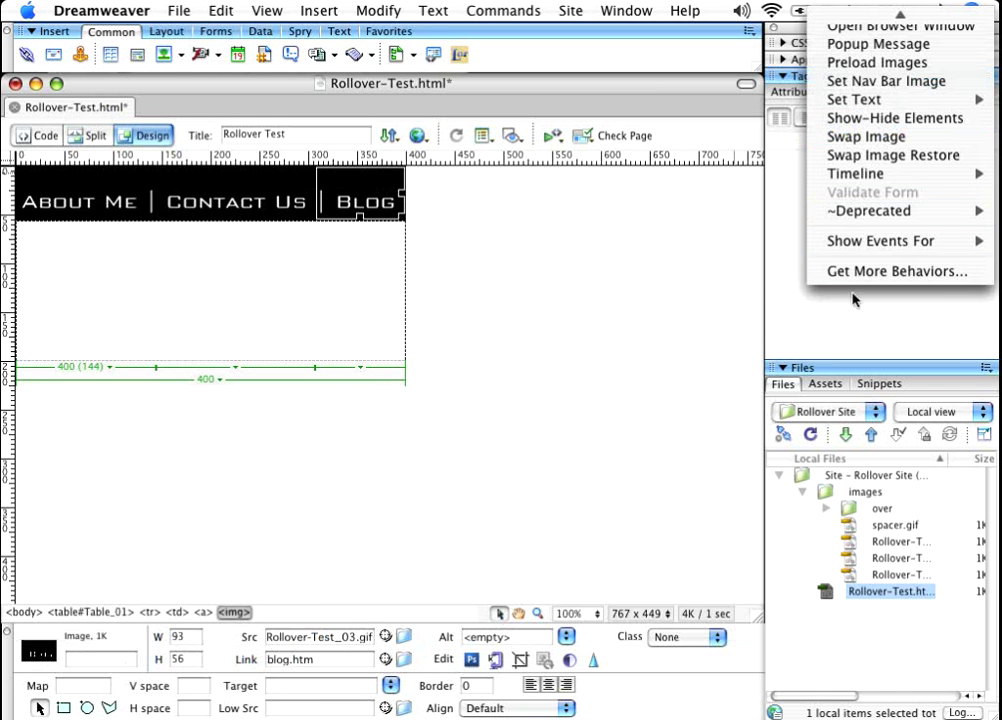
pyautogui.click(885, 137)
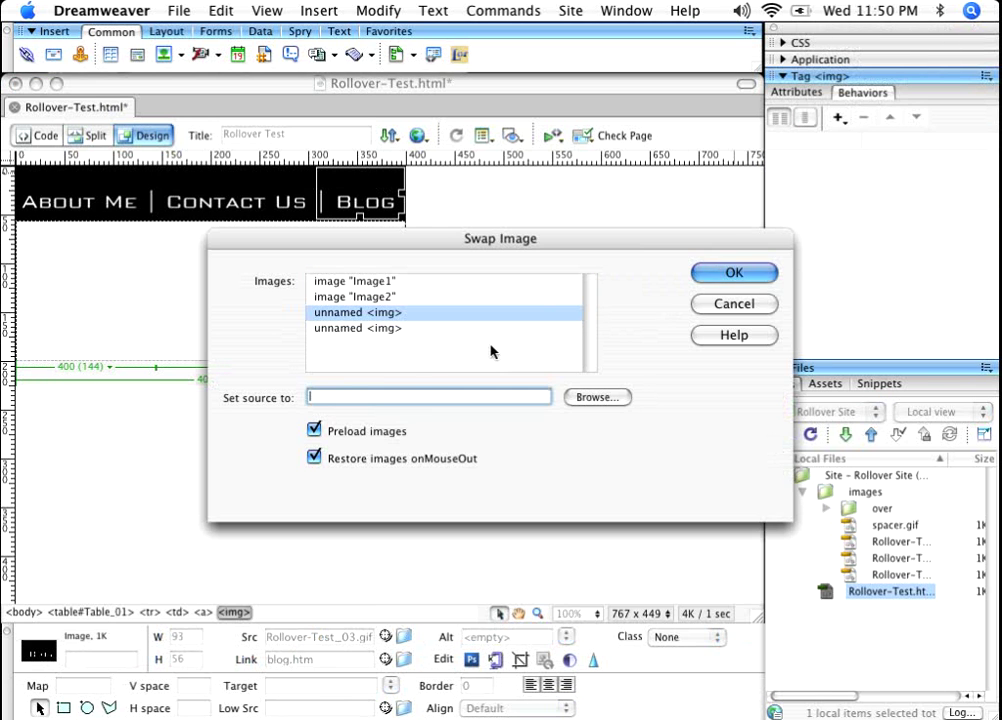
pyautogui.click(594, 400)
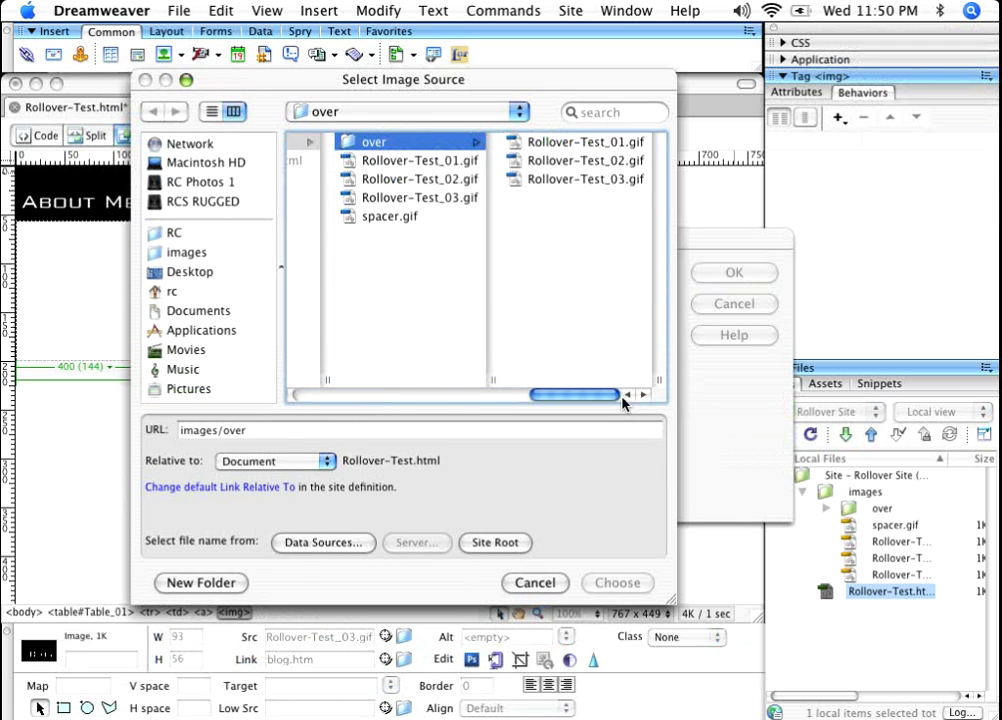
pyautogui.click(626, 182)
pyautogui.click(620, 583)
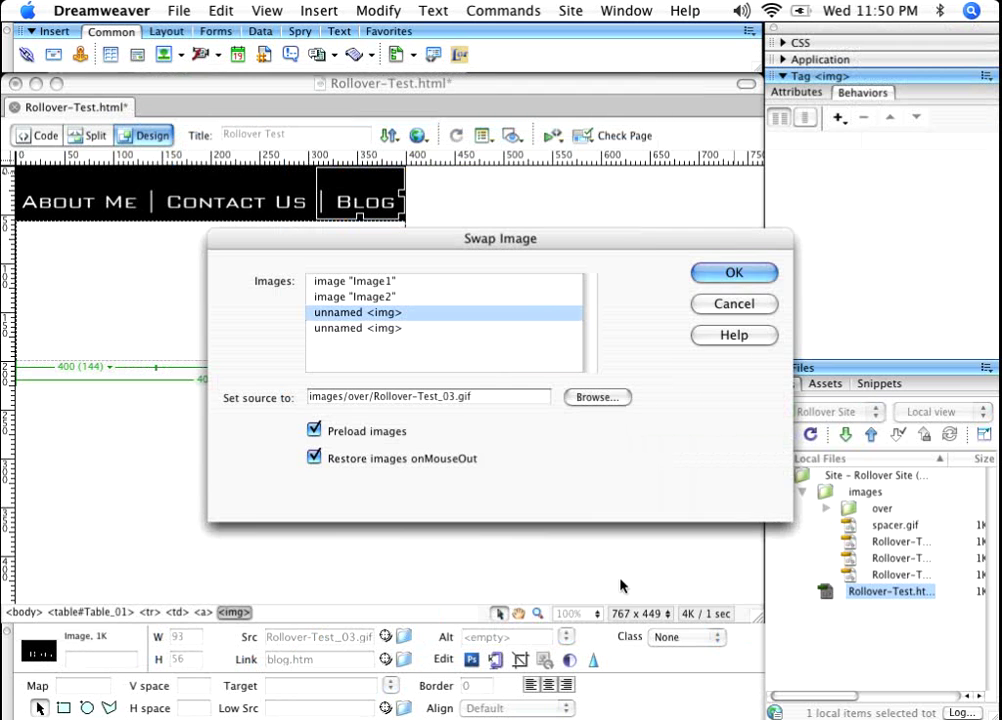
pyautogui.click(735, 275)
pyautogui.click(585, 272)
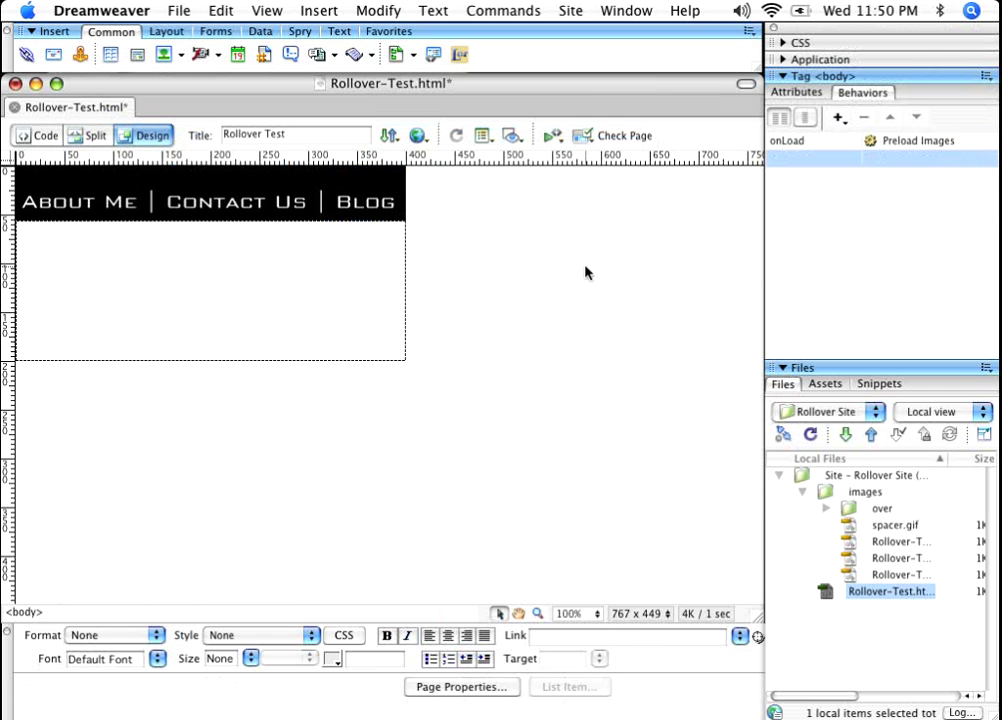
pyautogui.press('super+s')
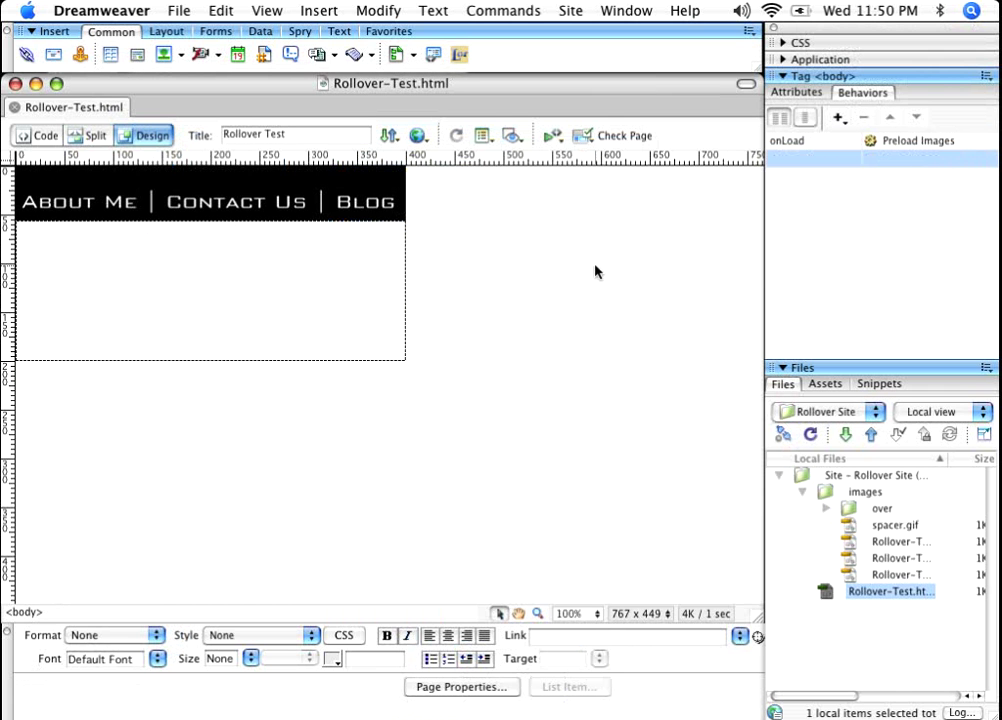
pyautogui.click(418, 138)
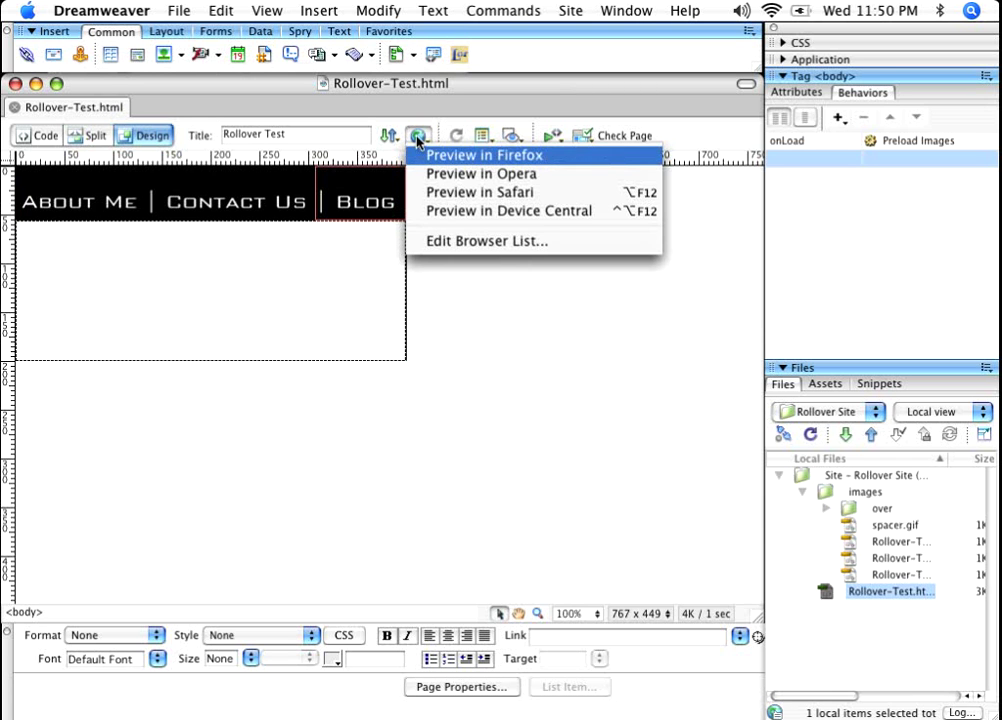
# - Preview Rollover-Test.html in Safari
pyautogui.click(481, 192)
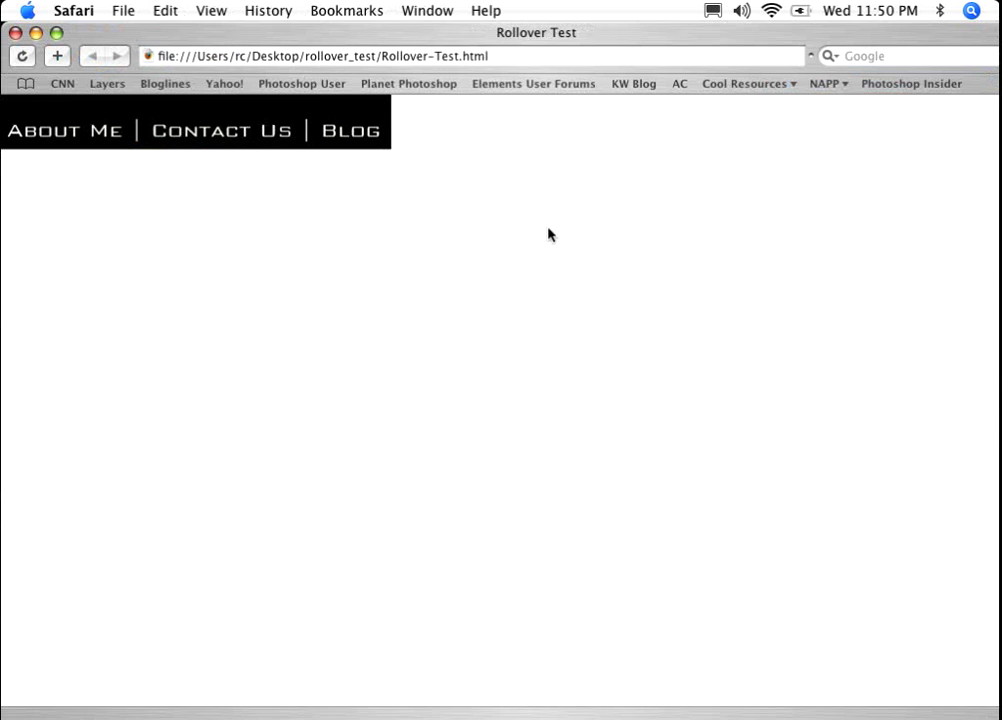